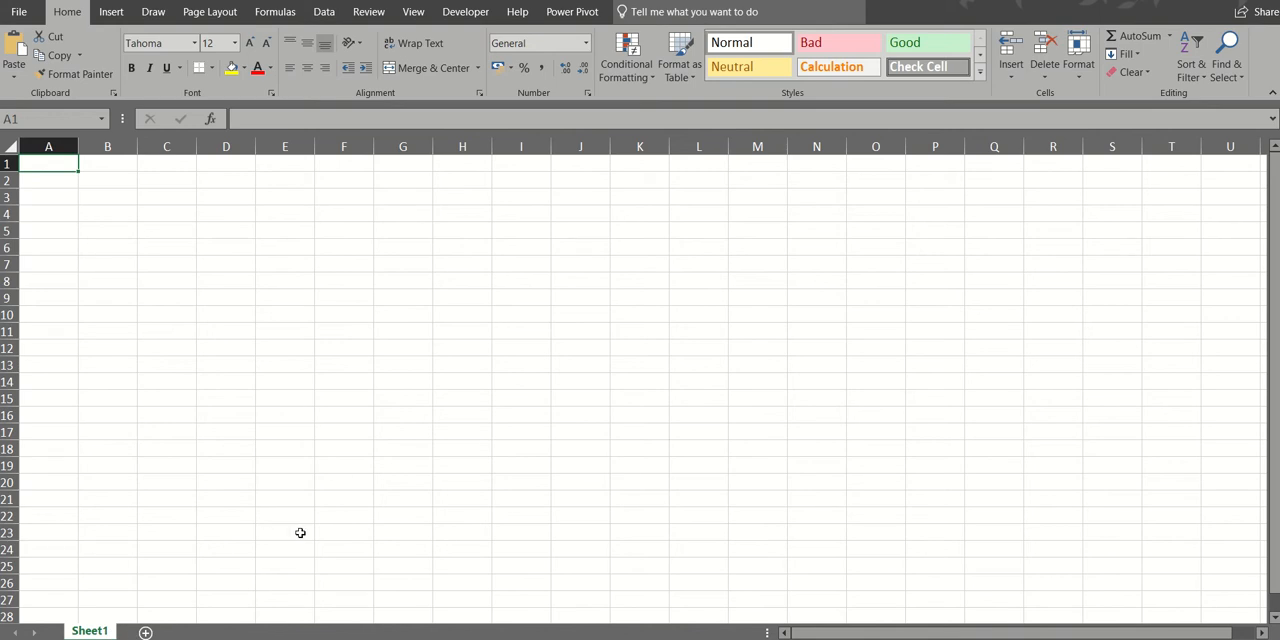
- Add three new worksheets after Sheet1
click(146, 633)
click(198, 633)
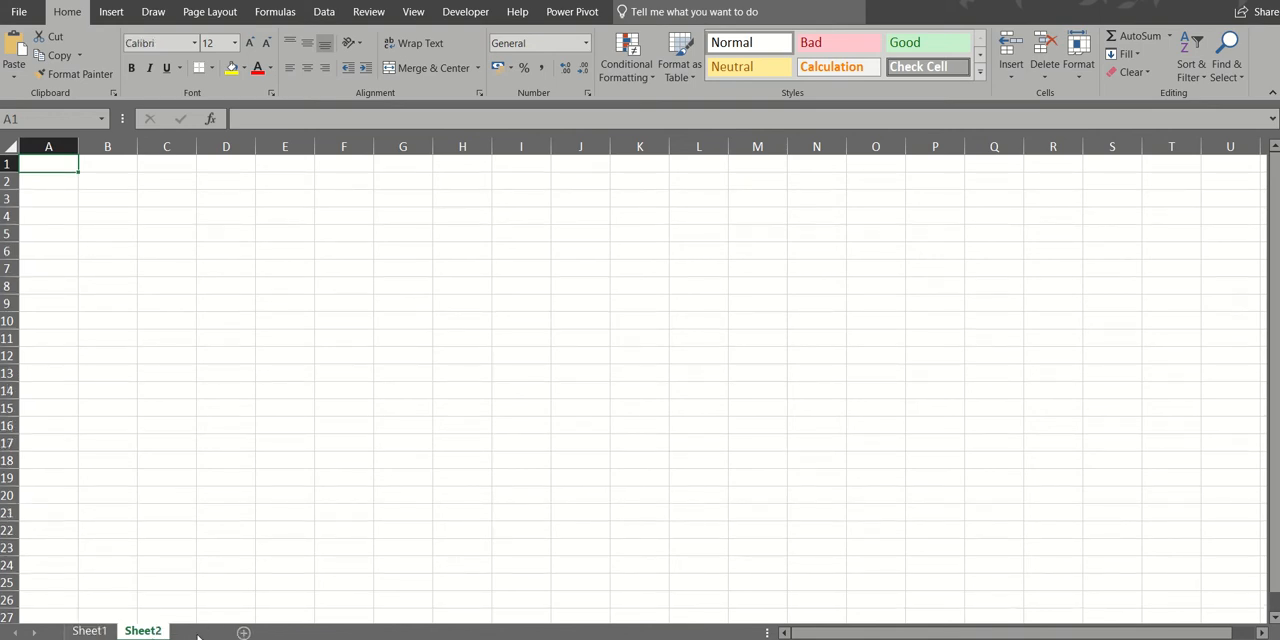
click(251, 633)
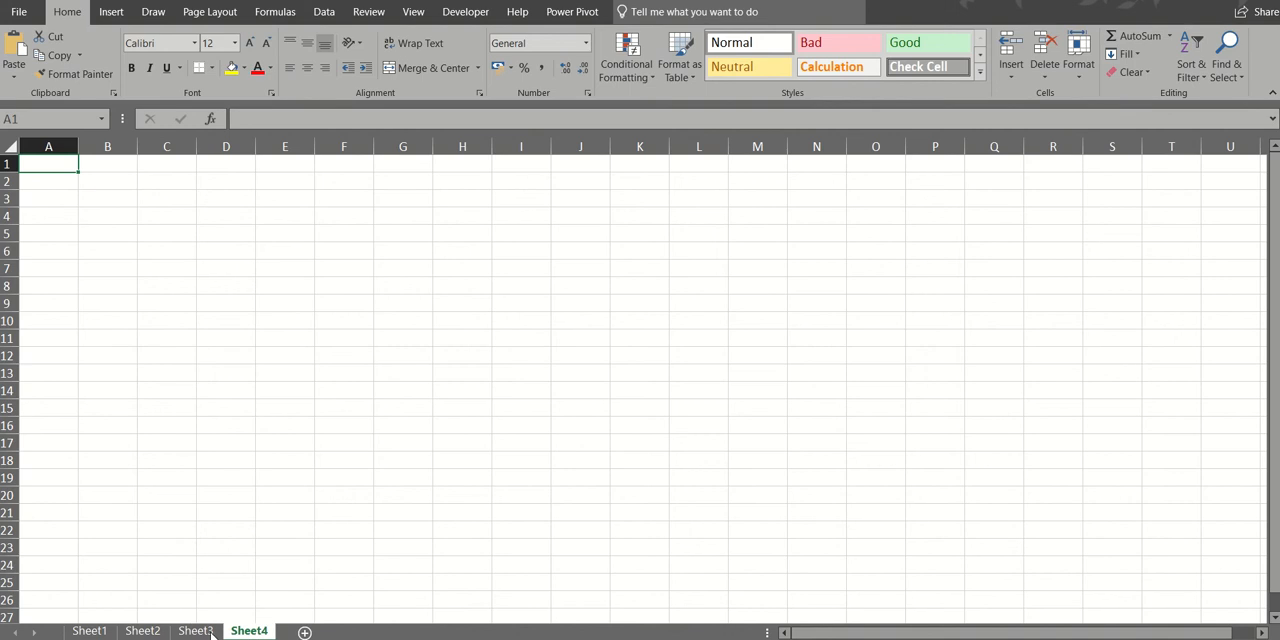
- Rename Sheet1 as Jan and Sheet2 as Feb
shift+click(104, 632)
text(J)
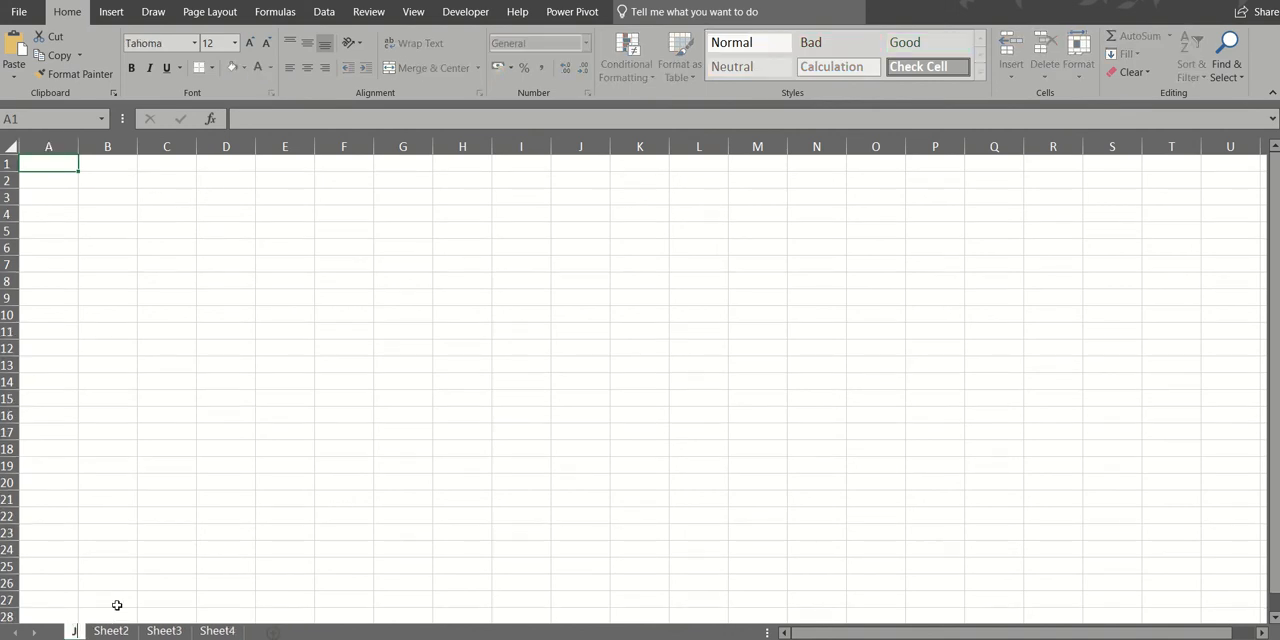
text(an)
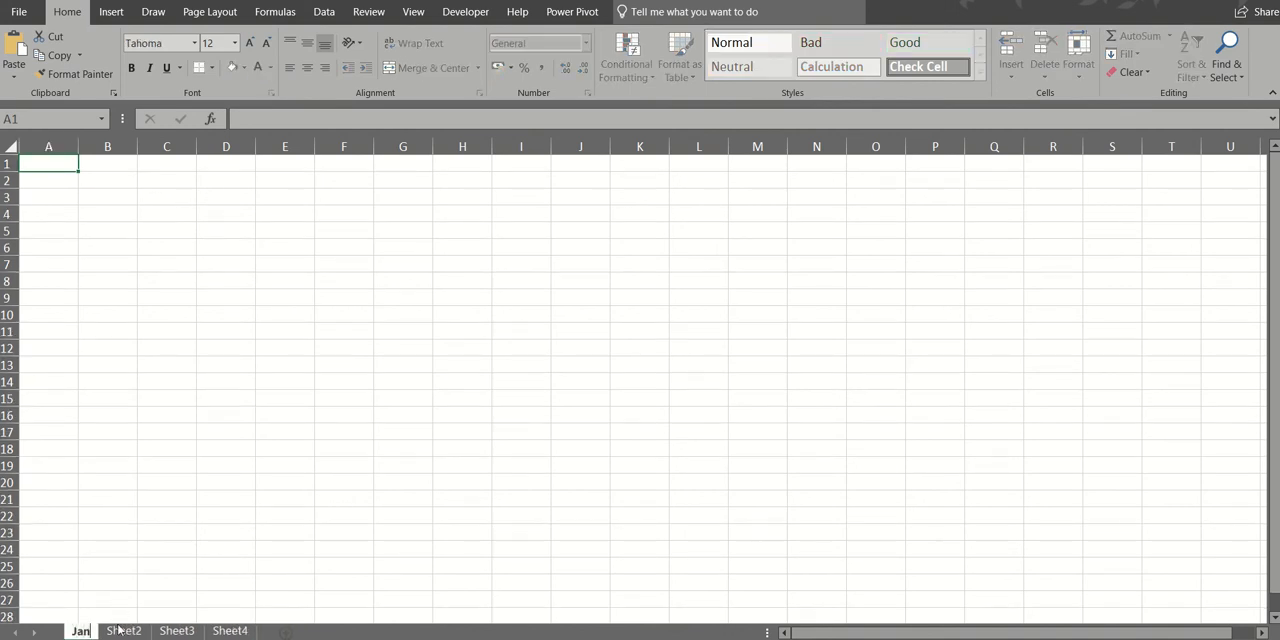
double_click(123, 631)
text(Feb)
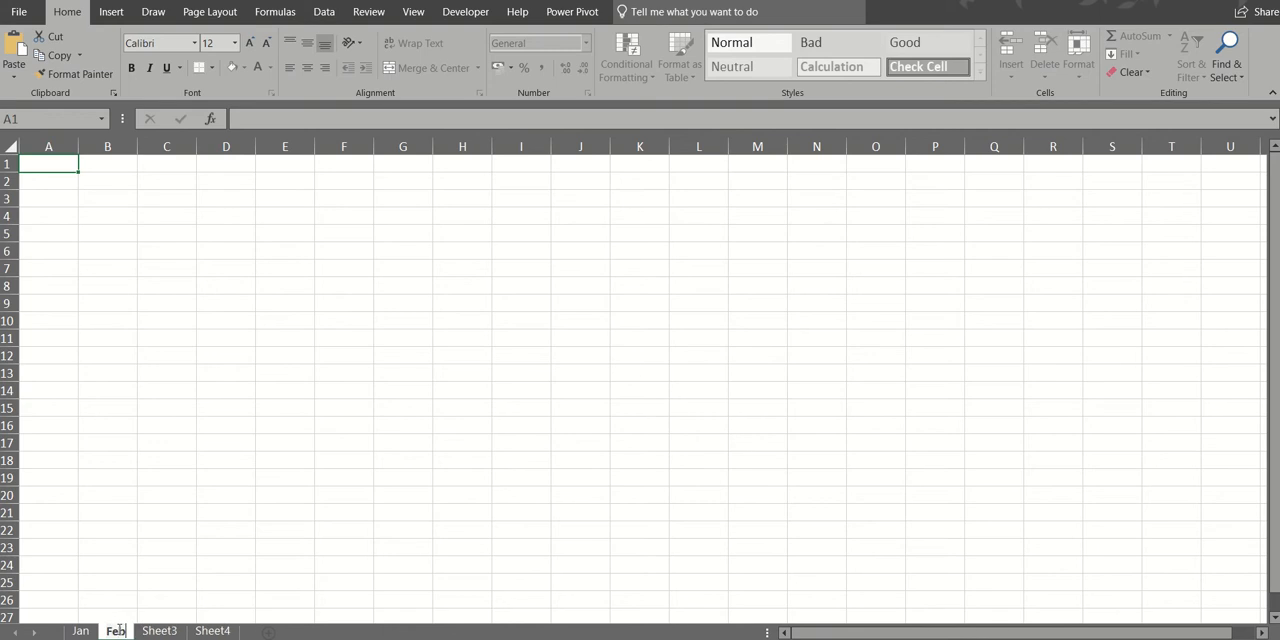
- Rename Sheet3 as Mar and Sheet4 as Total
click(160, 631)
double_click(160, 631)
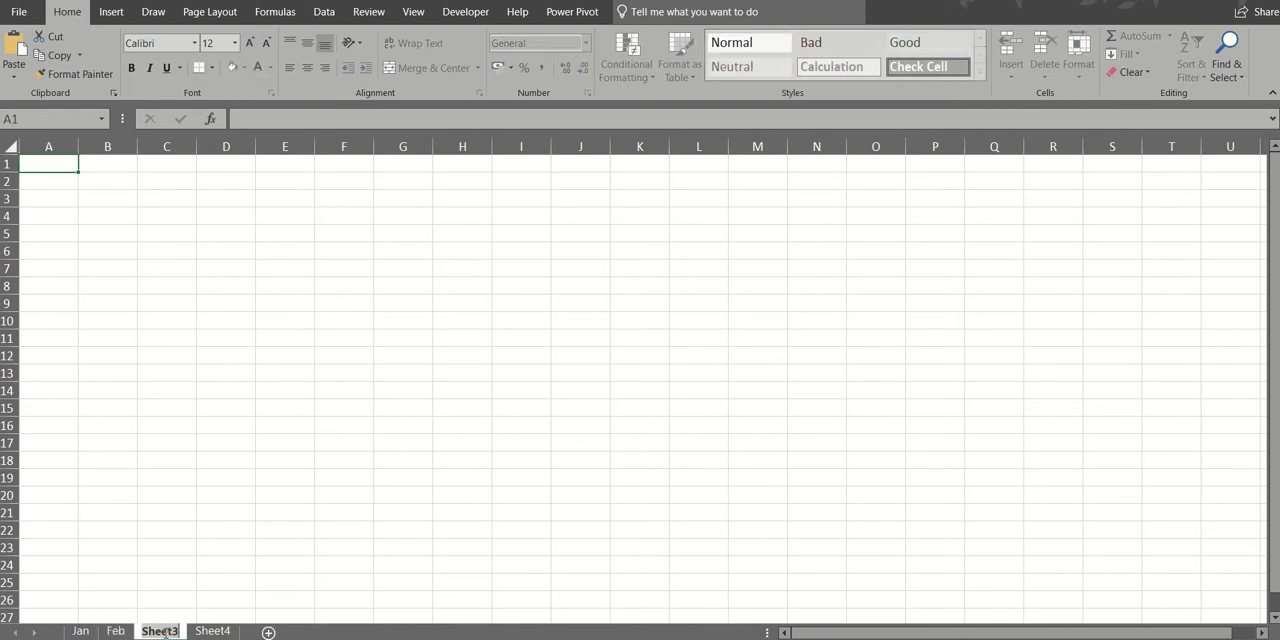
text(Mar)
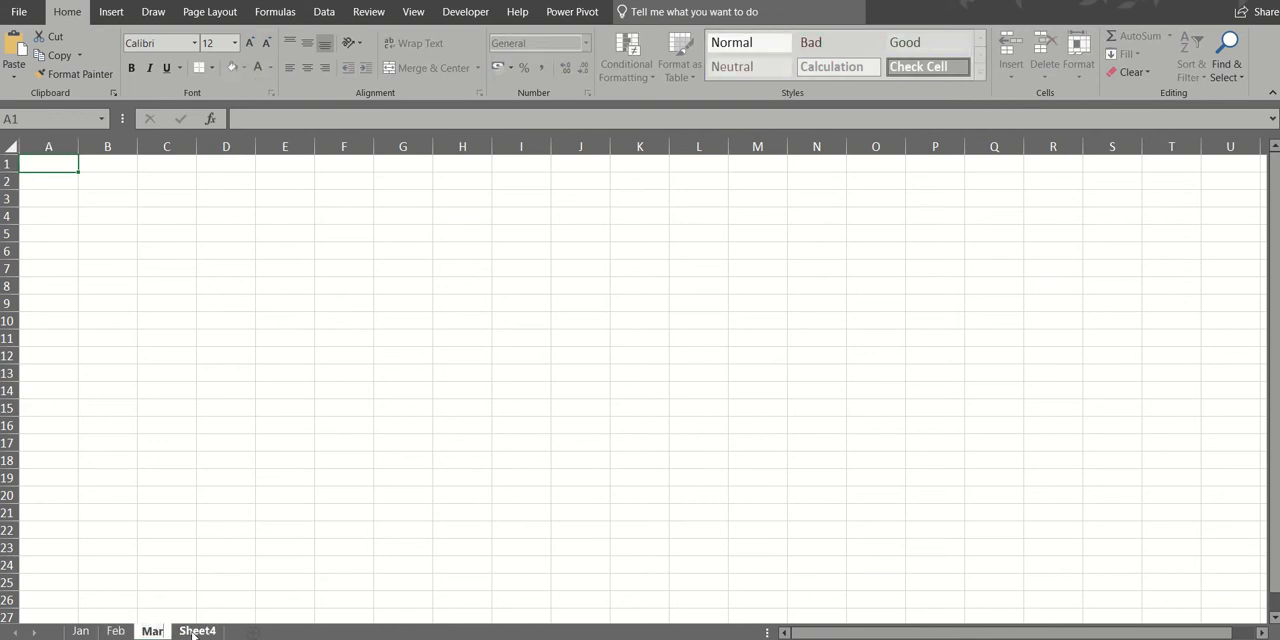
click(194, 631)
double_click(194, 631)
text(Total)
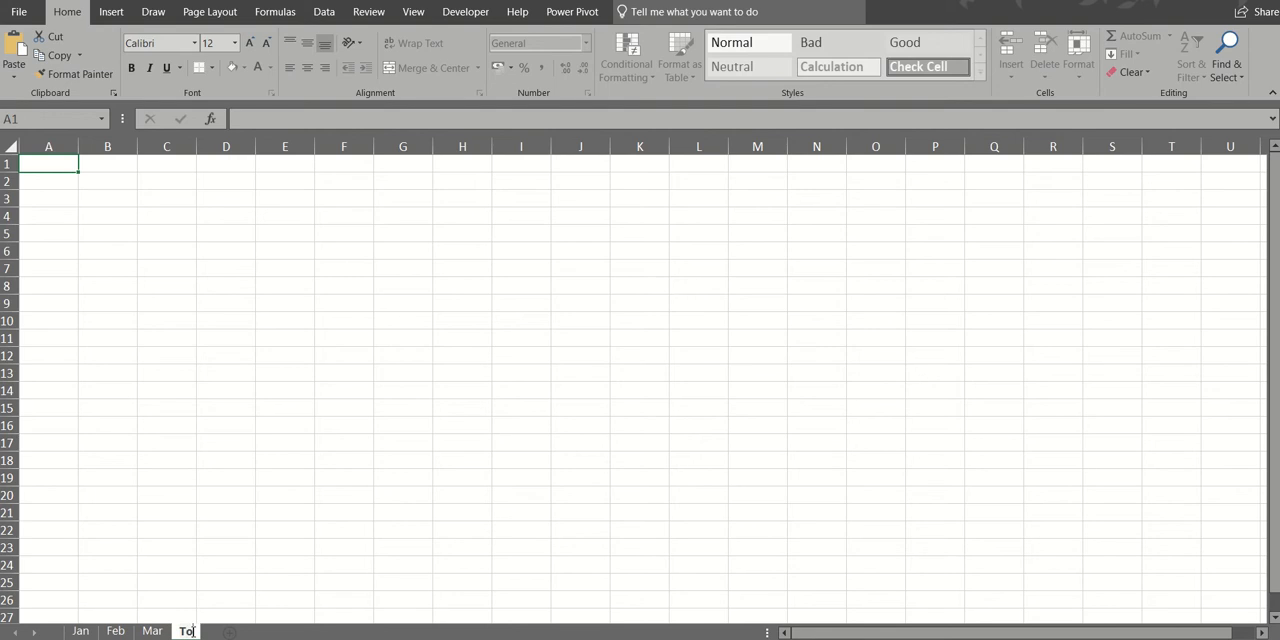
key(Return)
- Group the sheets Jan through Total and enter the headings Week 1 to Week 5 and Total in B2:G2
click(86, 631)
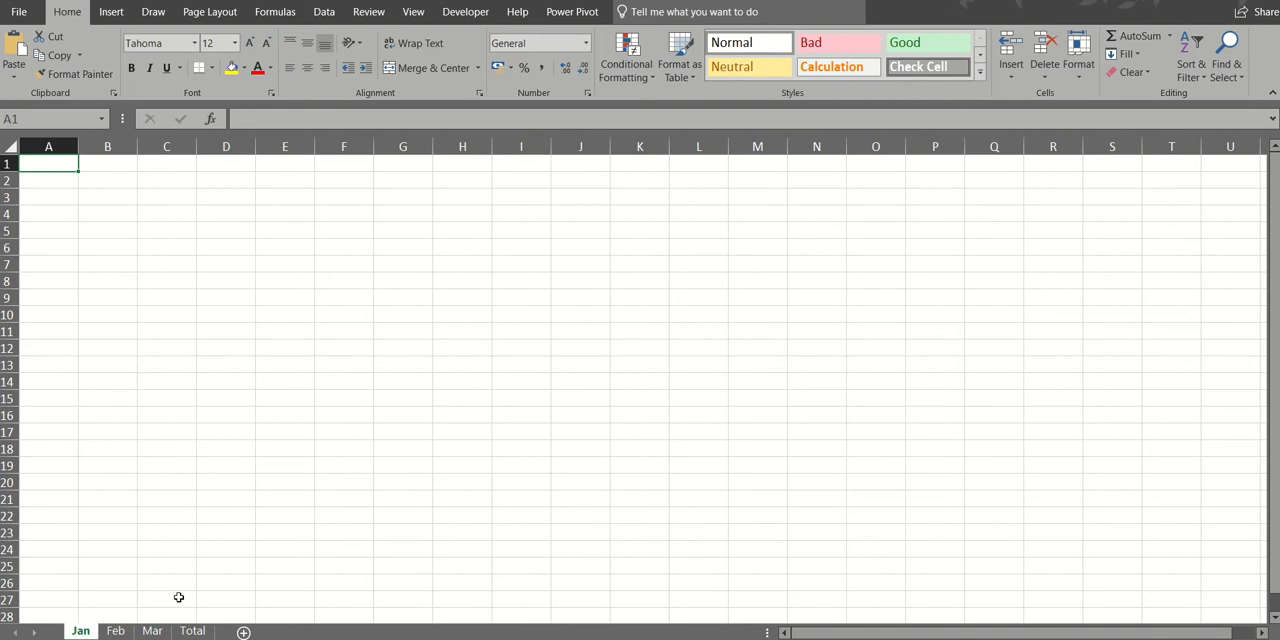
shift+click(193, 631)
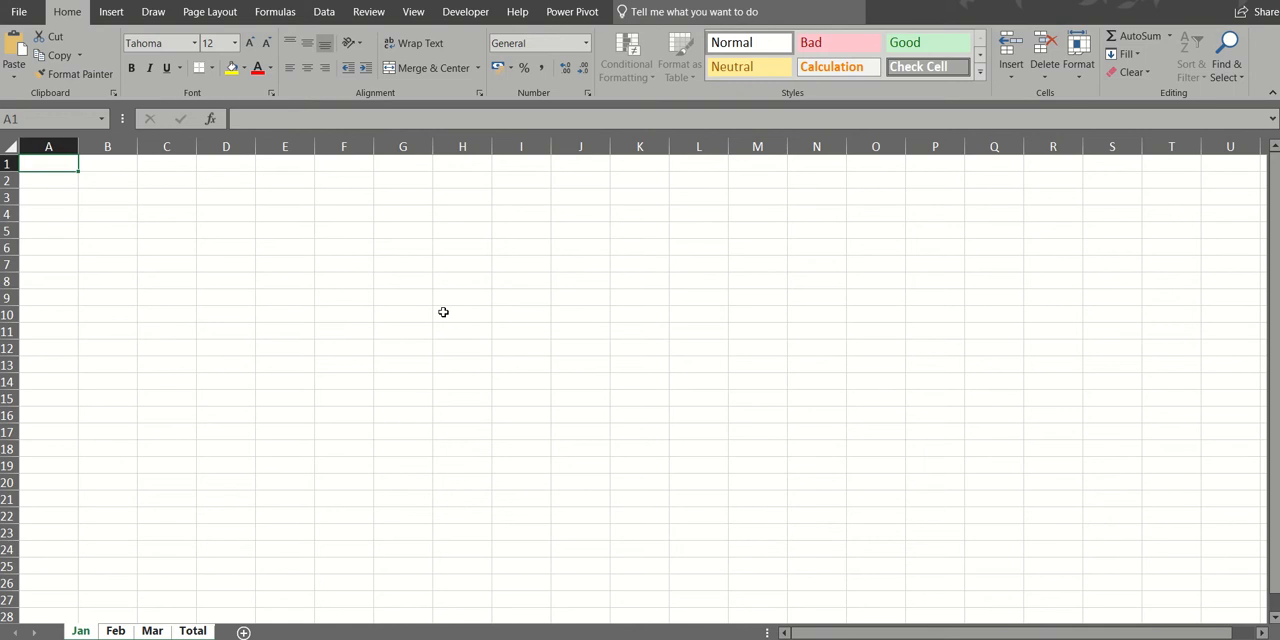
click(112, 180)
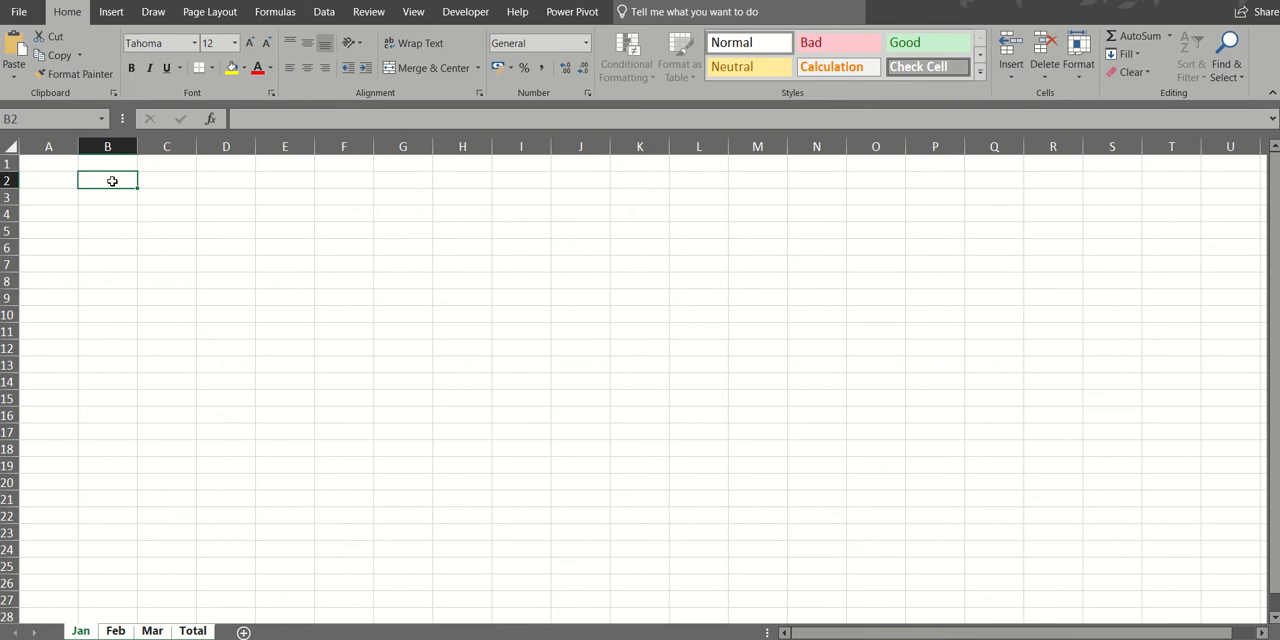
text(Week 1)
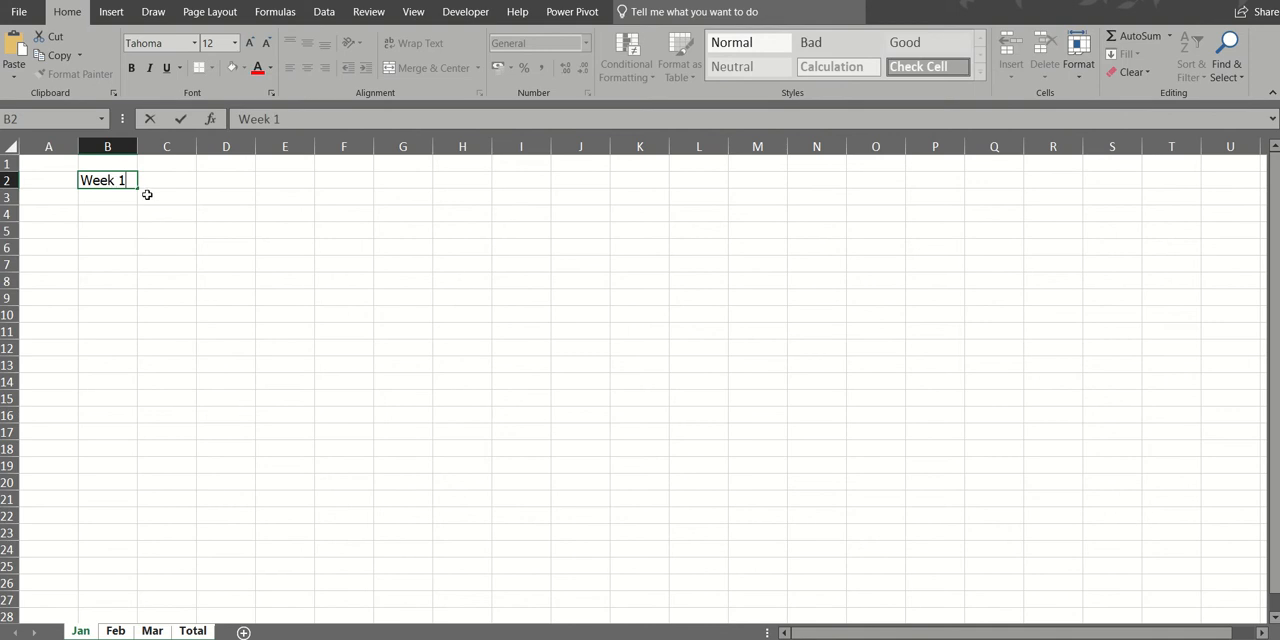
drag(138, 188, 363, 196)
click(413, 183)
text(Total)
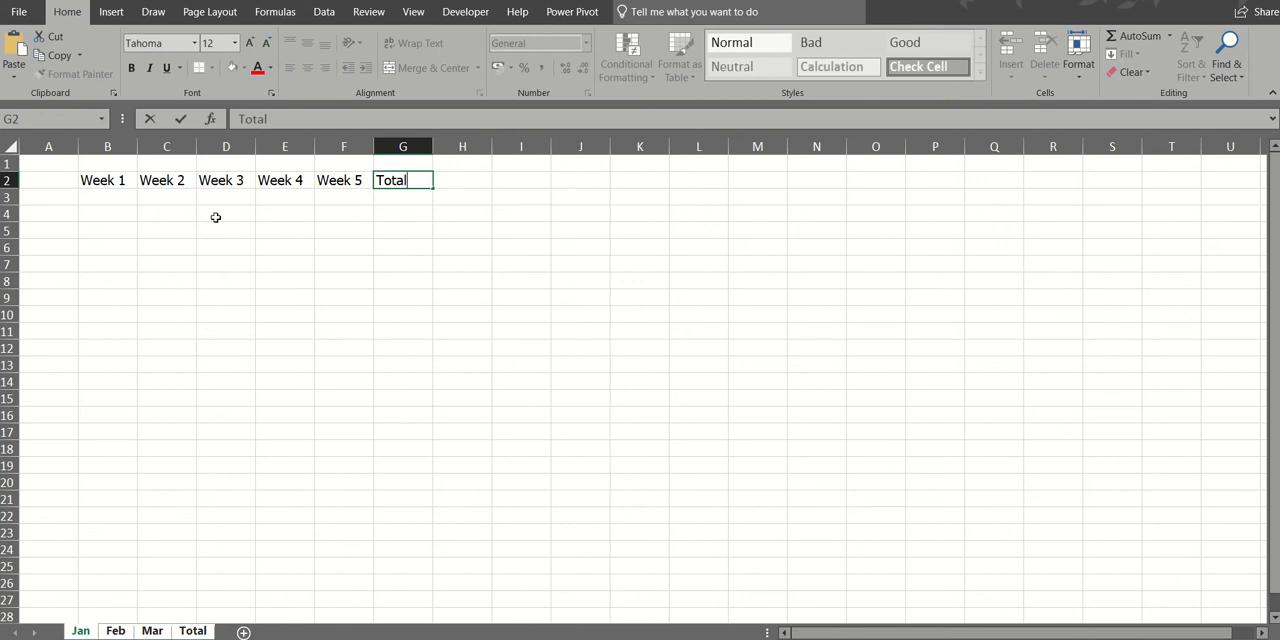
- Enter the row labels Income, Expense and Balance in cells A3 to A5
click(62, 197)
text(Income)
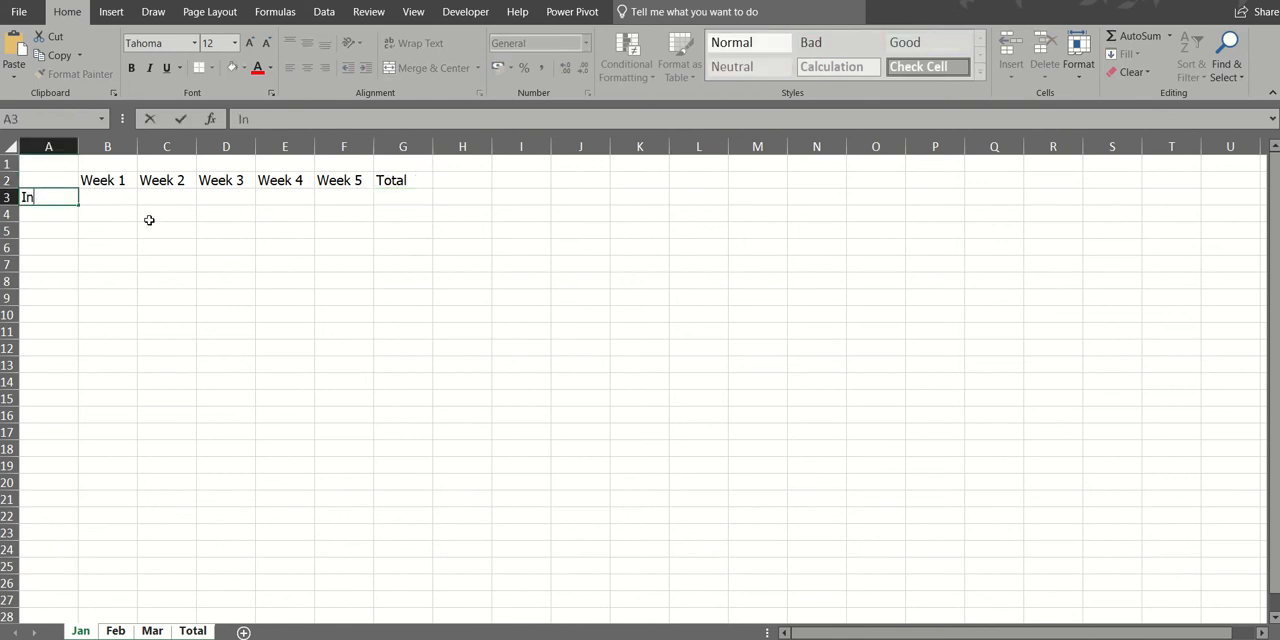
key(Return)
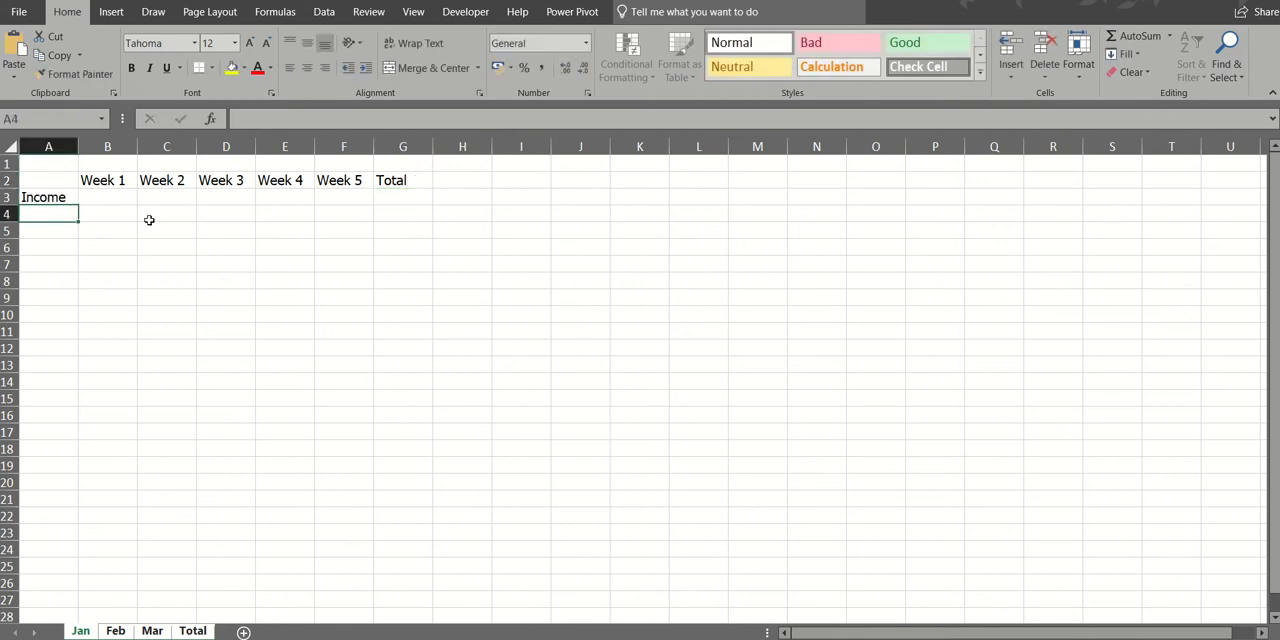
text(Expense)
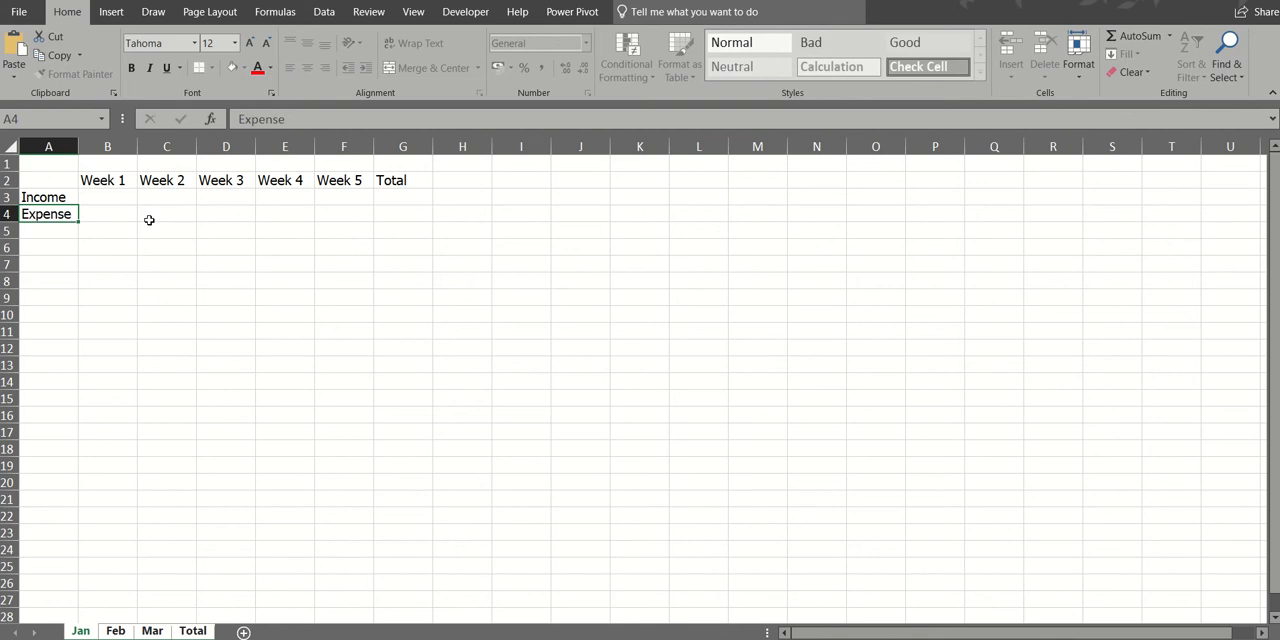
key(Return)
text(Balancxe)
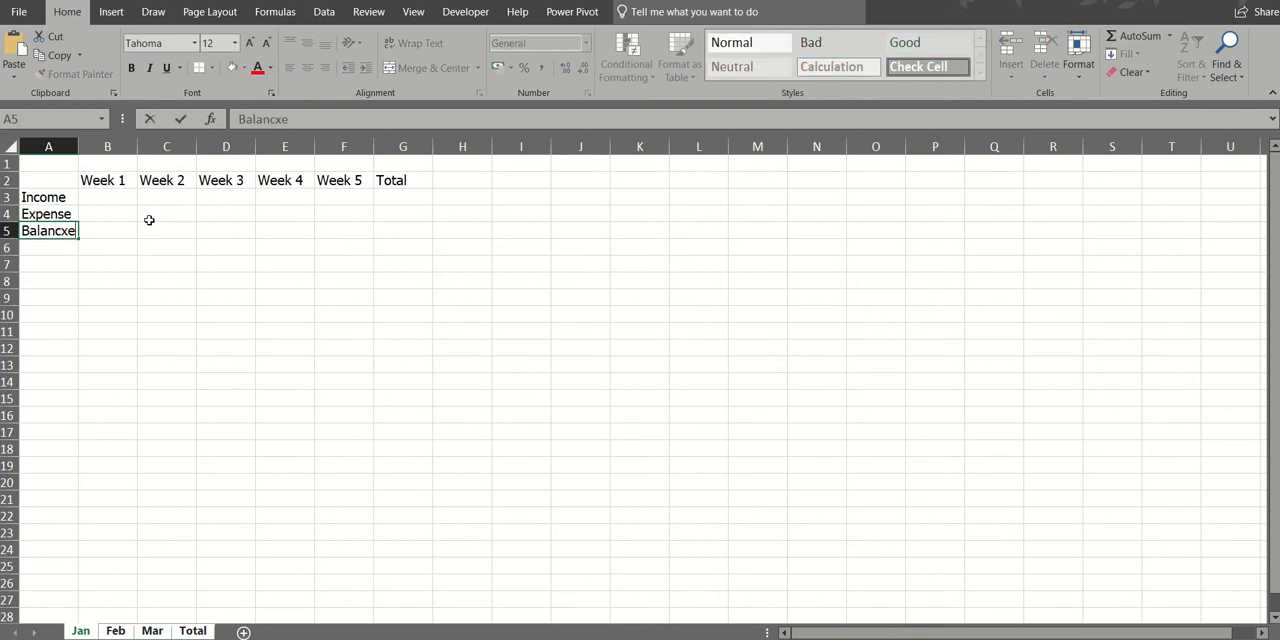
key(BackSpace)
key(BackSpace)
text(e)
click(146, 254)
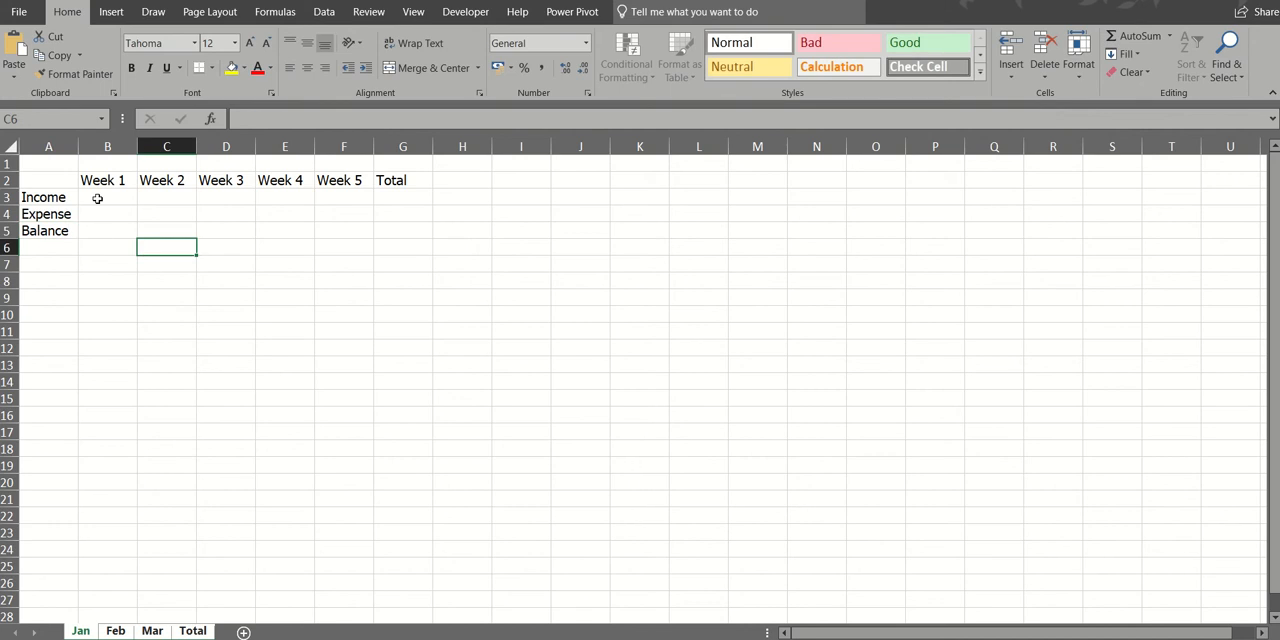
- Enter the title Sales and Marketing in A1 and merge and center it across A1:G1
click(60, 165)
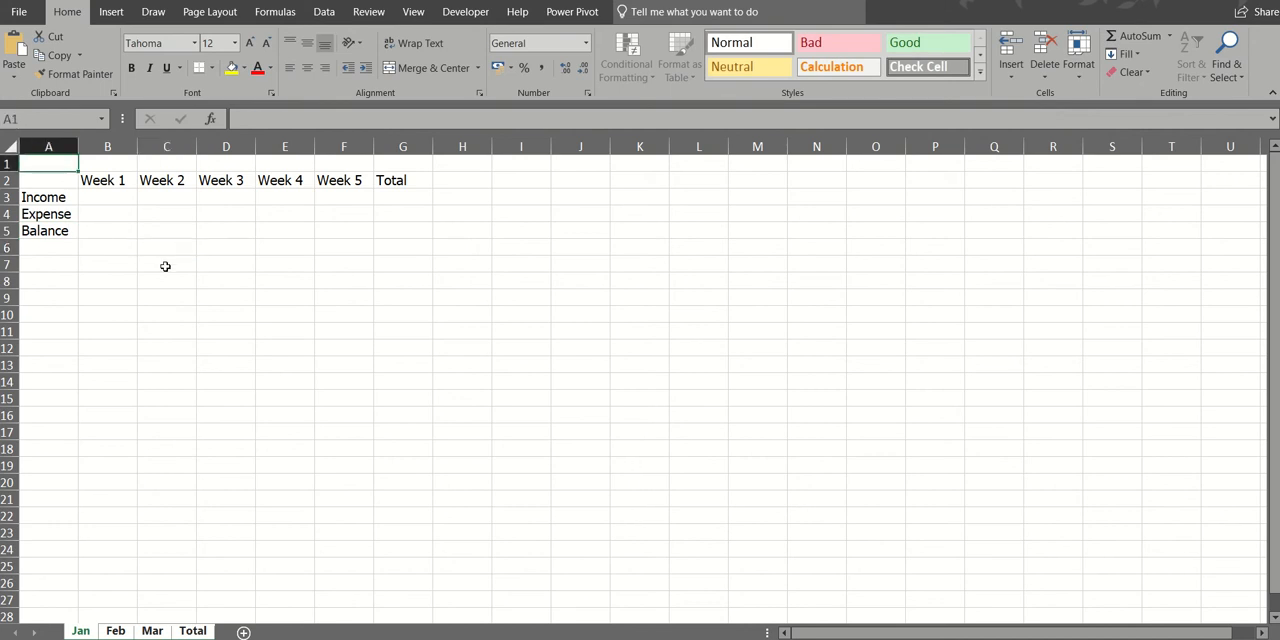
text(Sales and Mar)
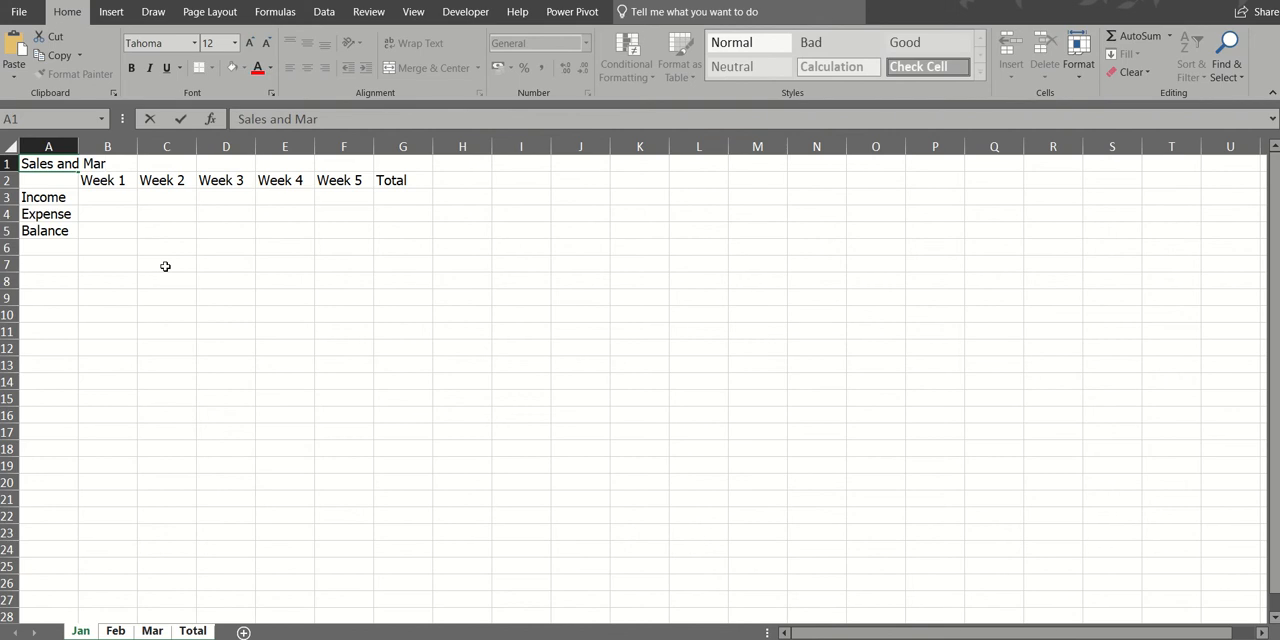
text(keting)
click(164, 270)
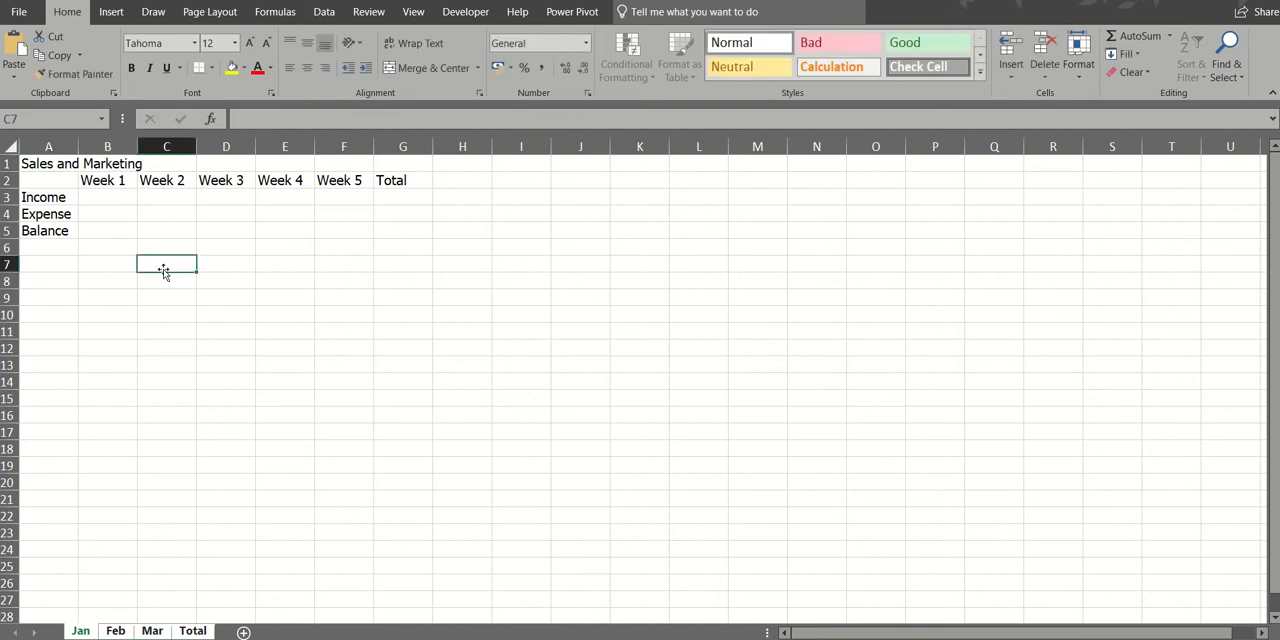
drag(40, 163, 386, 157)
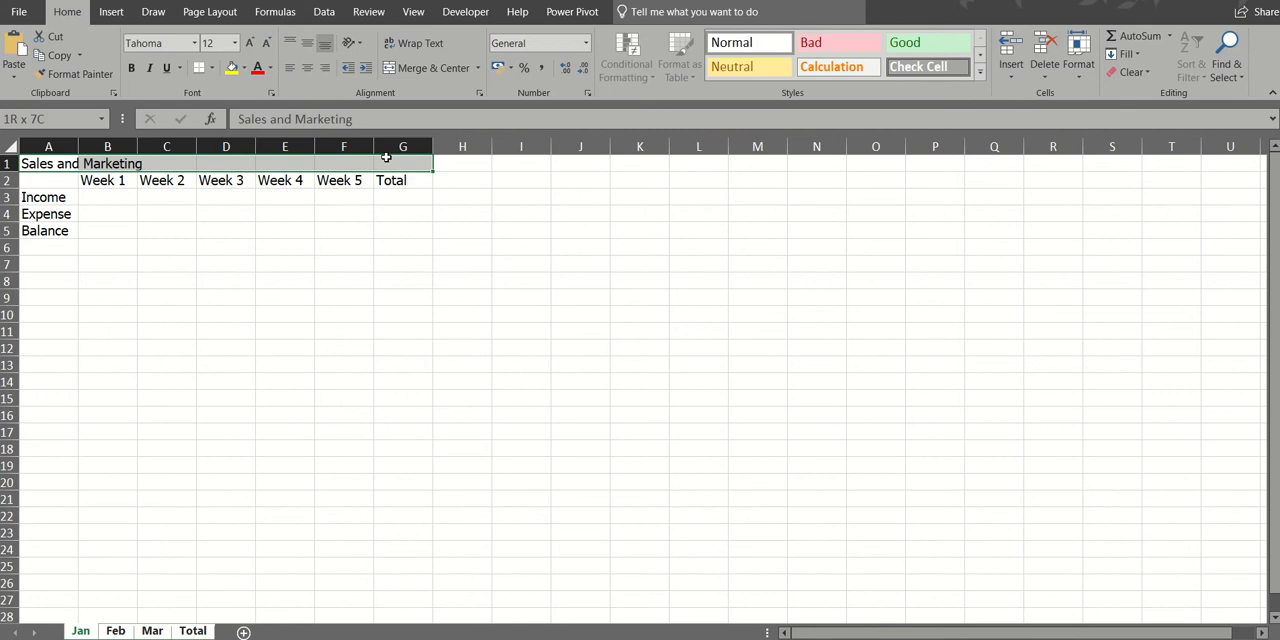
click(421, 68)
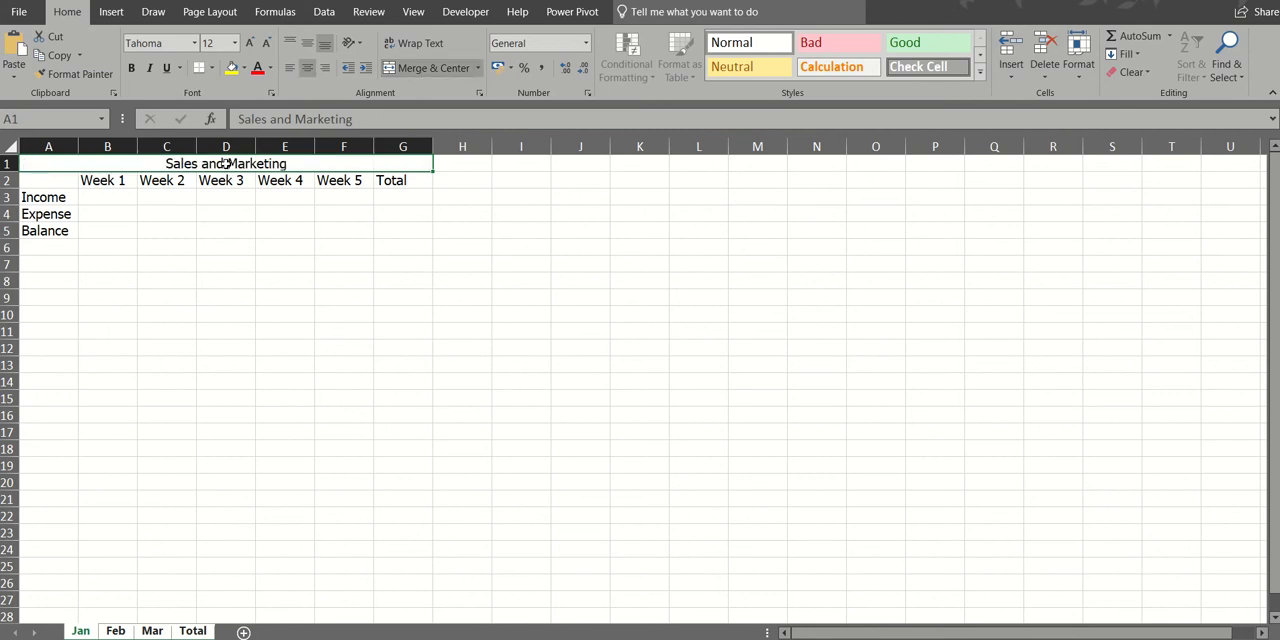
- Apply all borders to the table A1:G5 and fill the input cells B3:F4 with yellow
drag(226, 163, 224, 226)
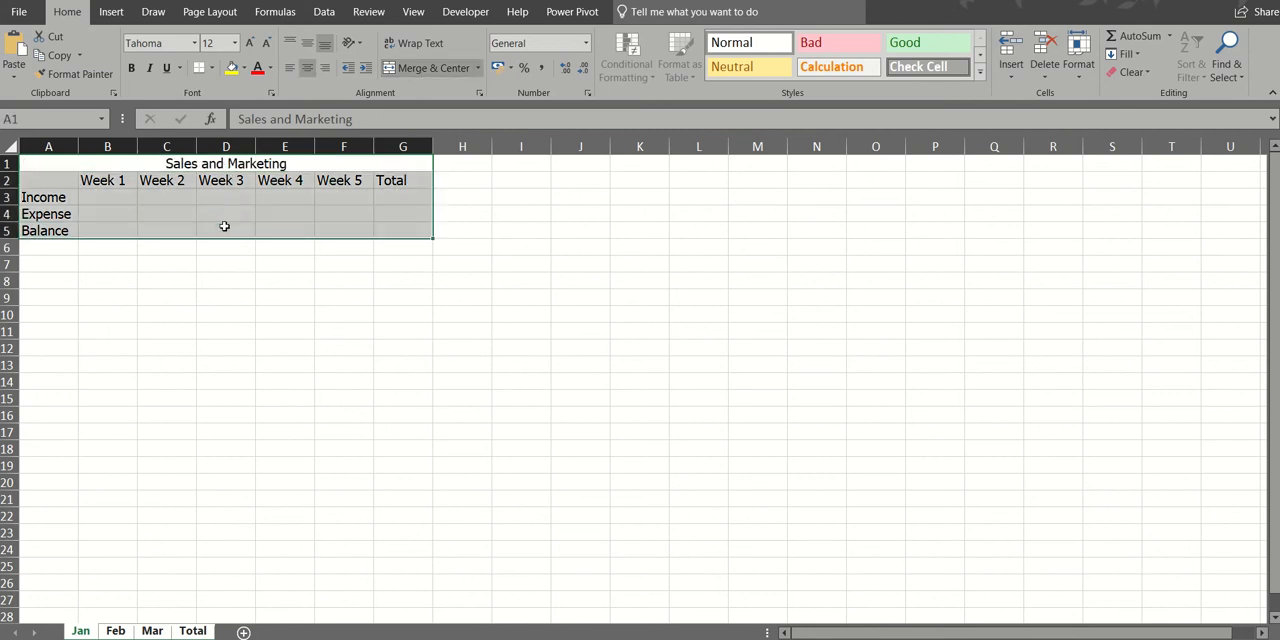
click(212, 70)
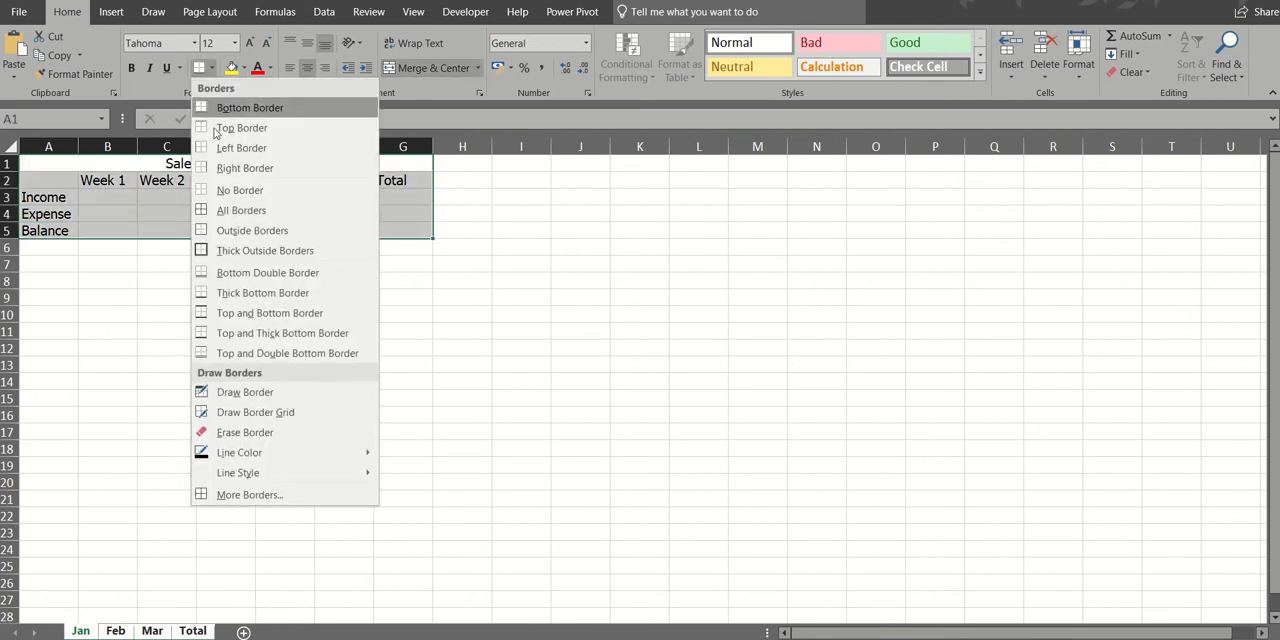
click(252, 210)
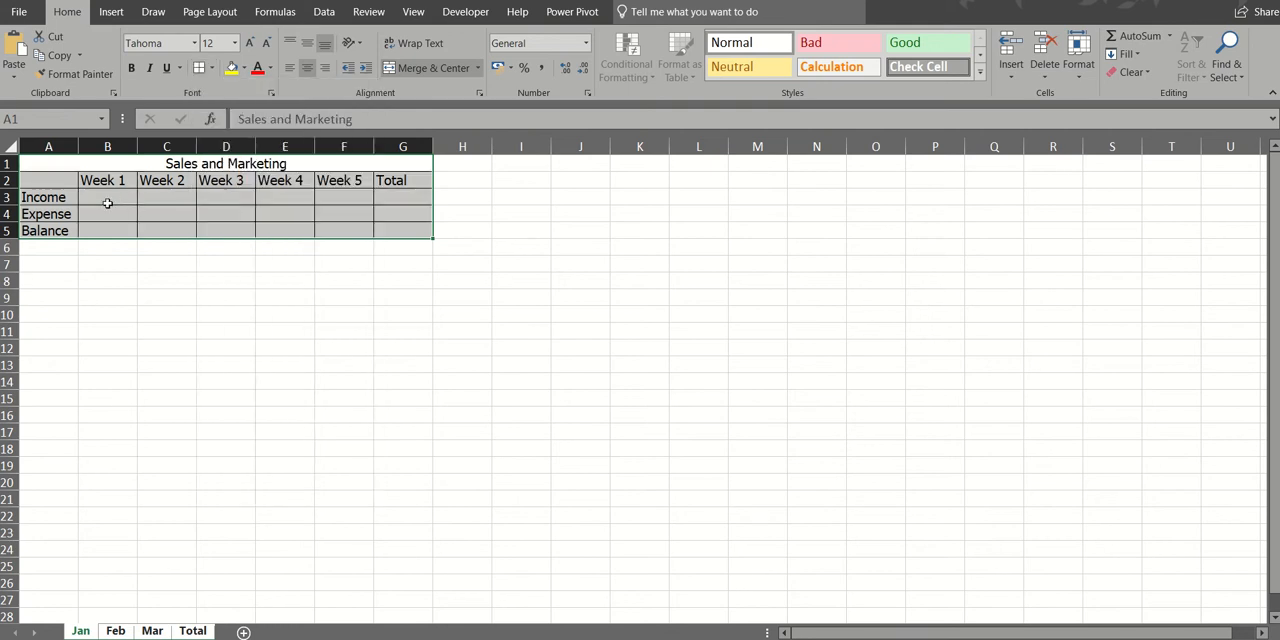
drag(106, 200, 331, 214)
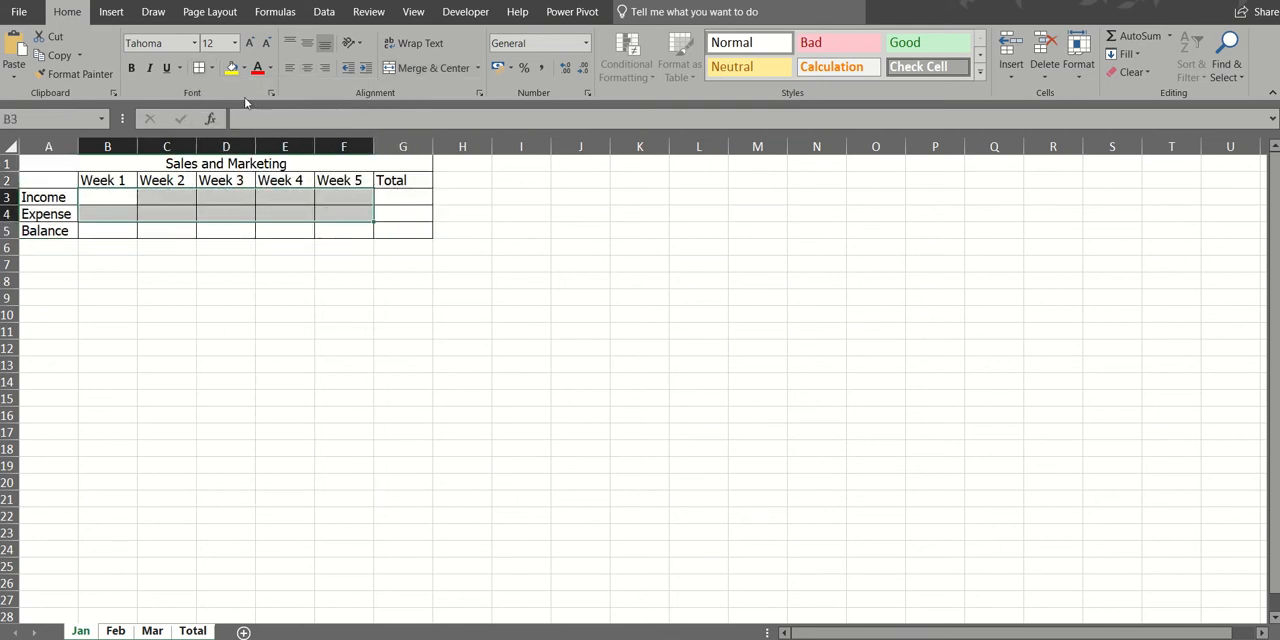
click(231, 68)
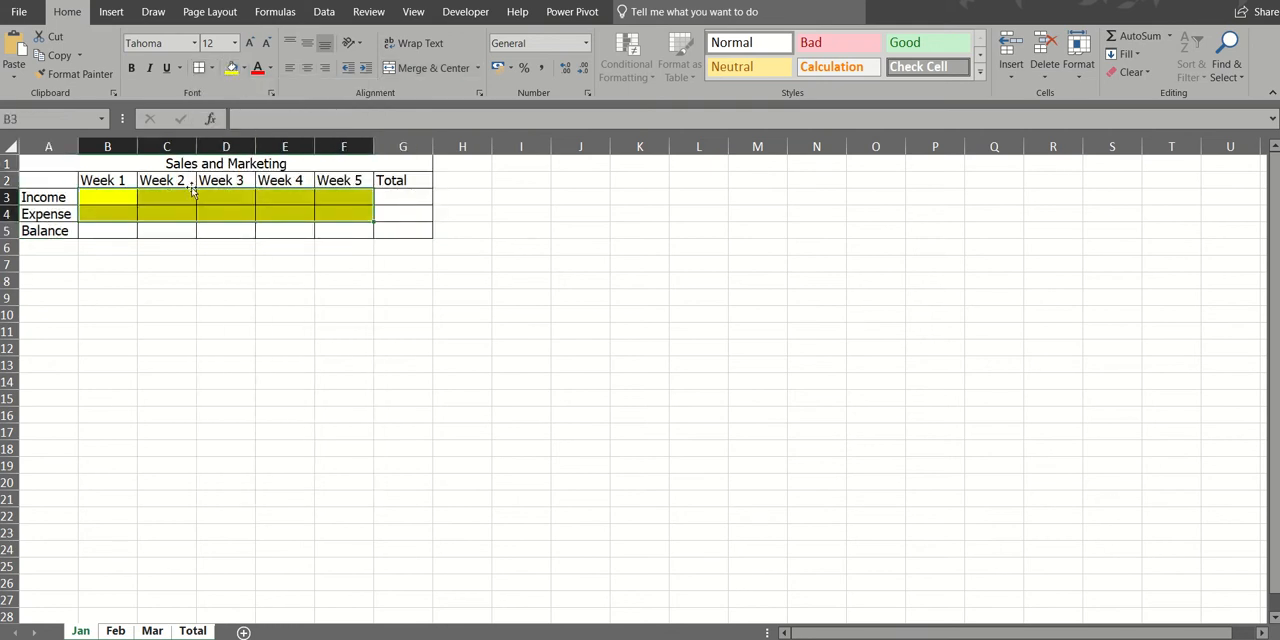
- Calculate the Week 1 balance in B5 with =B3-B4 and fill the formula across to F5
click(116, 234)
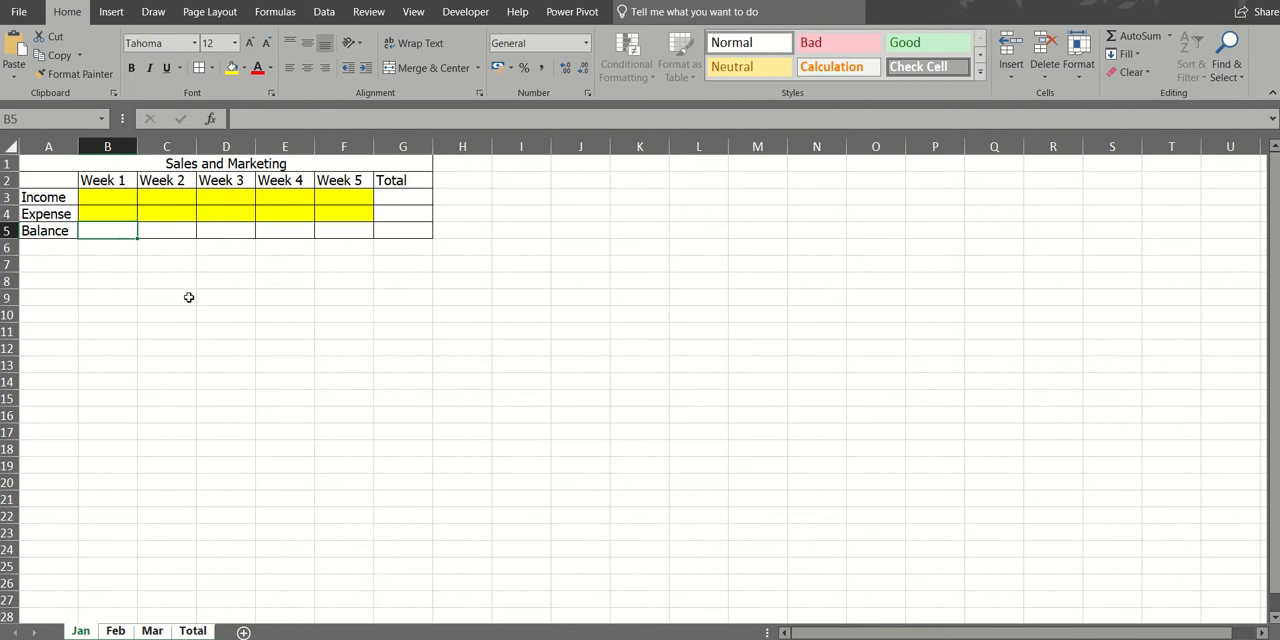
text(=)
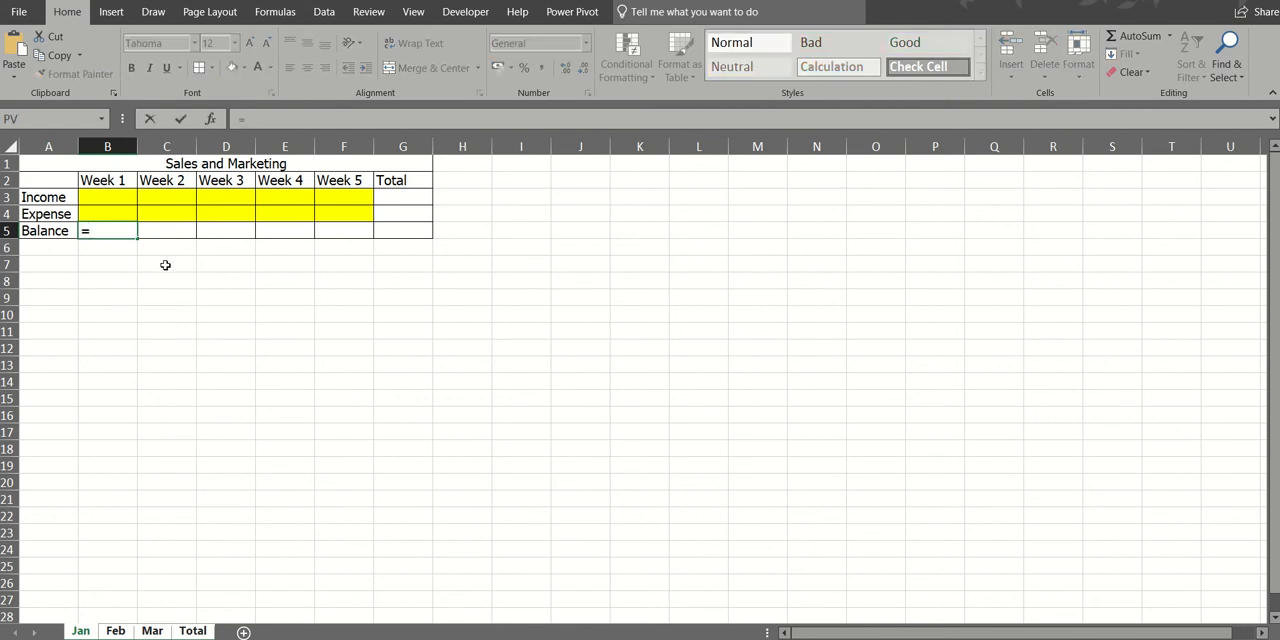
click(120, 197)
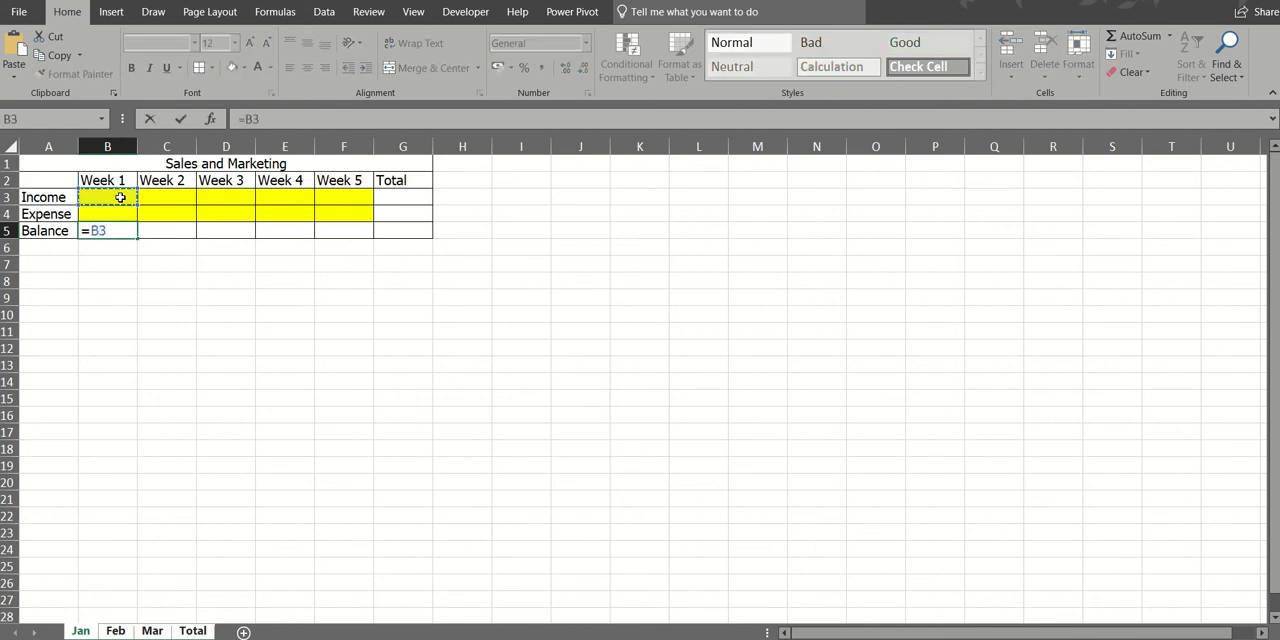
text(-)
click(115, 212)
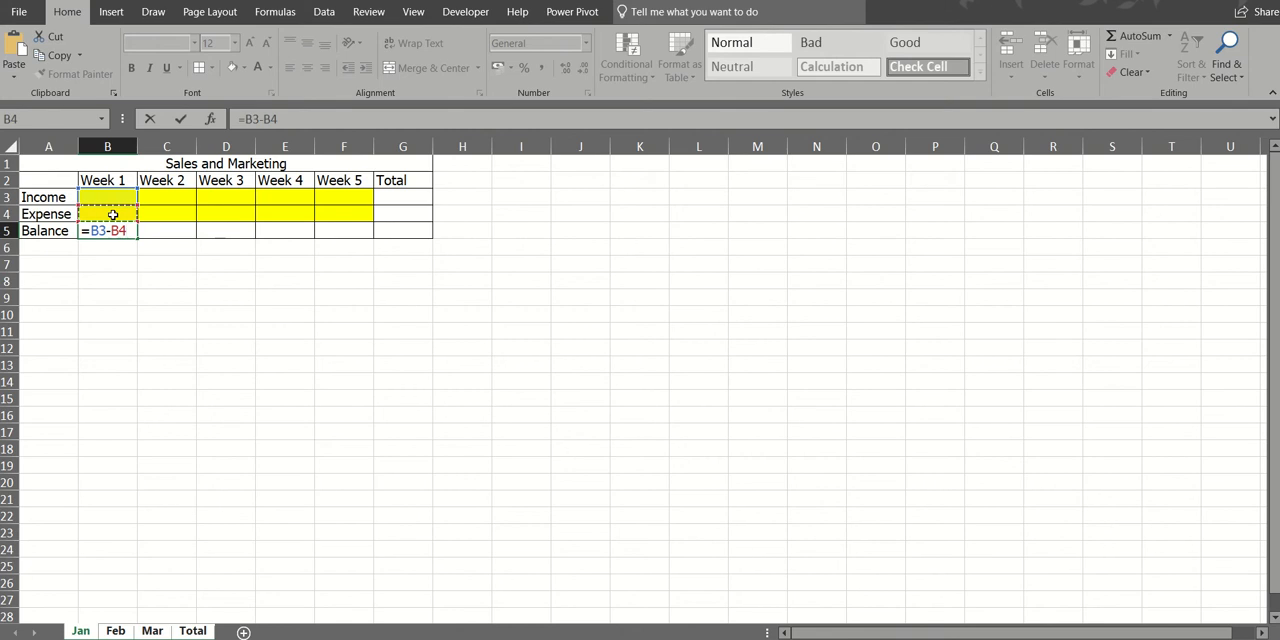
click(181, 119)
drag(136, 240, 364, 234)
- Total the Income row in G3 with =SUM(B3:F3) and fill the formula down to G5
click(406, 193)
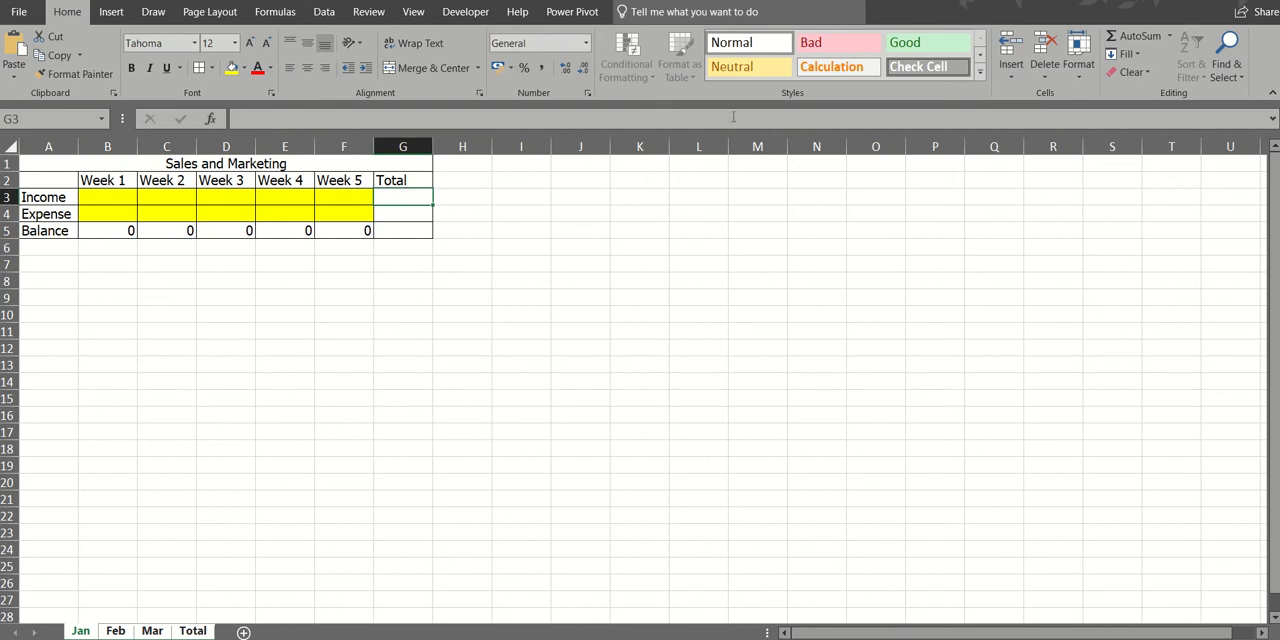
click(1138, 38)
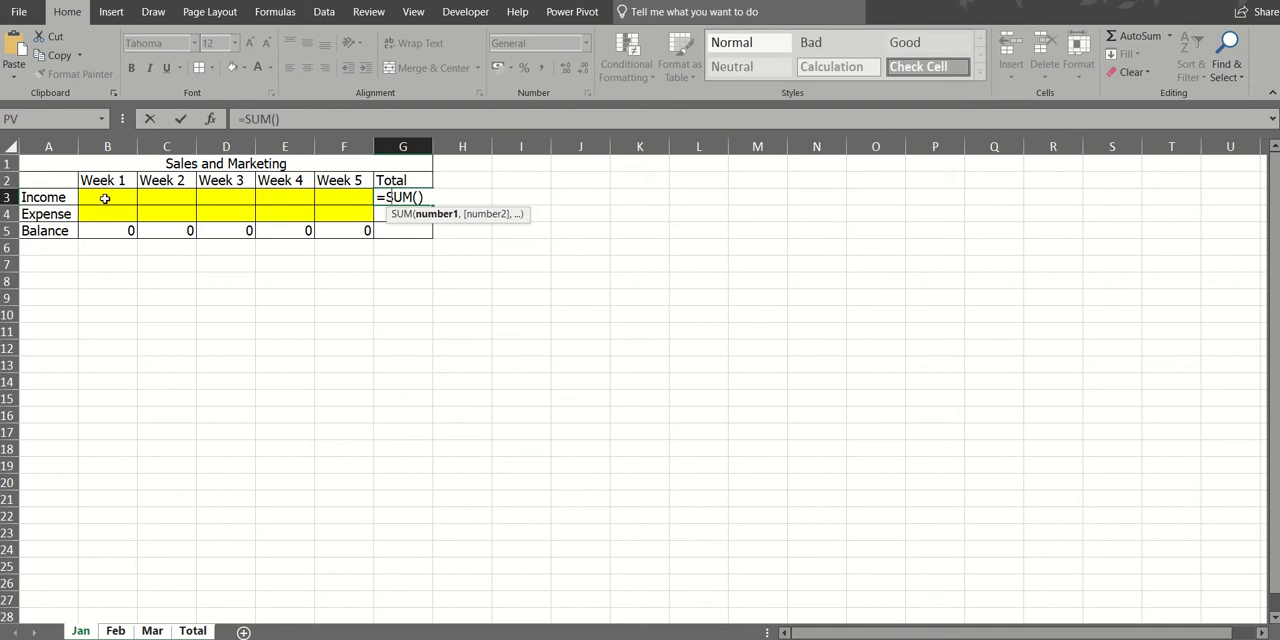
drag(105, 197, 329, 195)
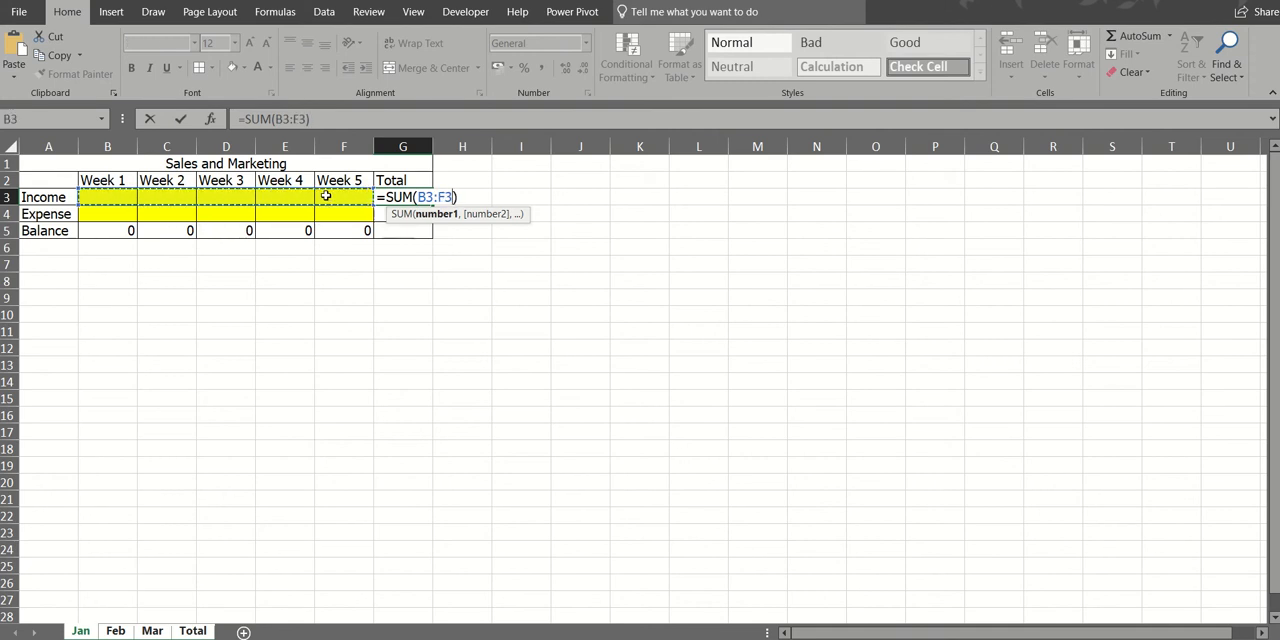
click(181, 118)
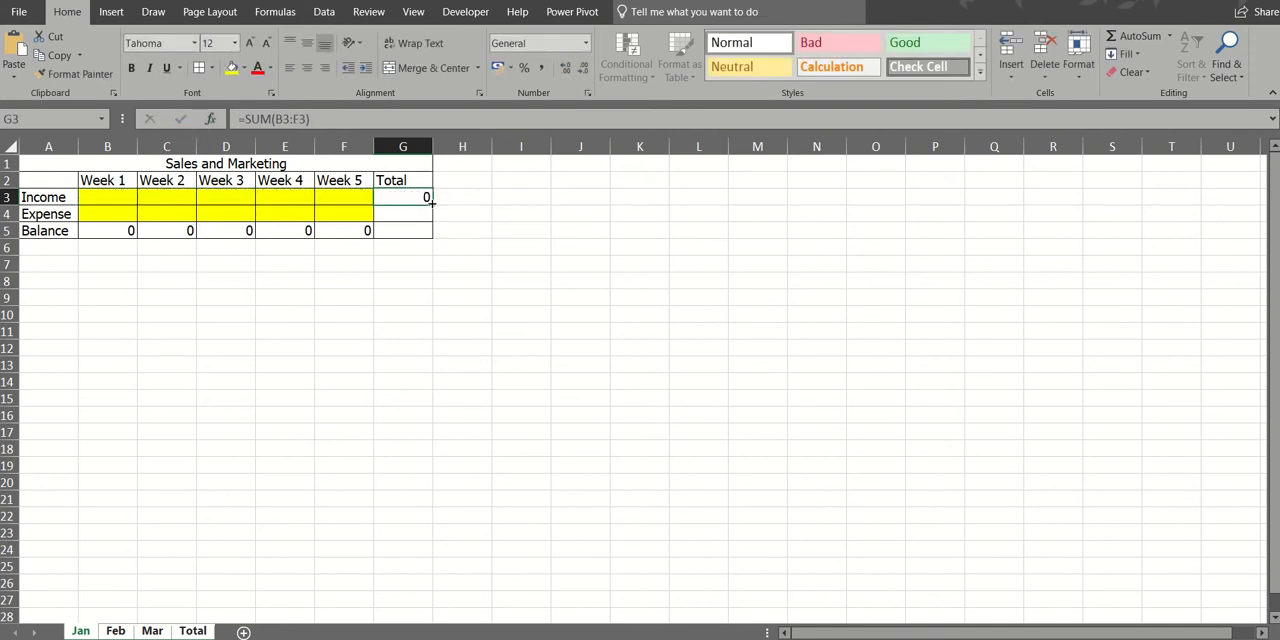
drag(432, 198, 430, 236)
- Apply the pound Accounting number format to the table cells B3:G5
click(125, 196)
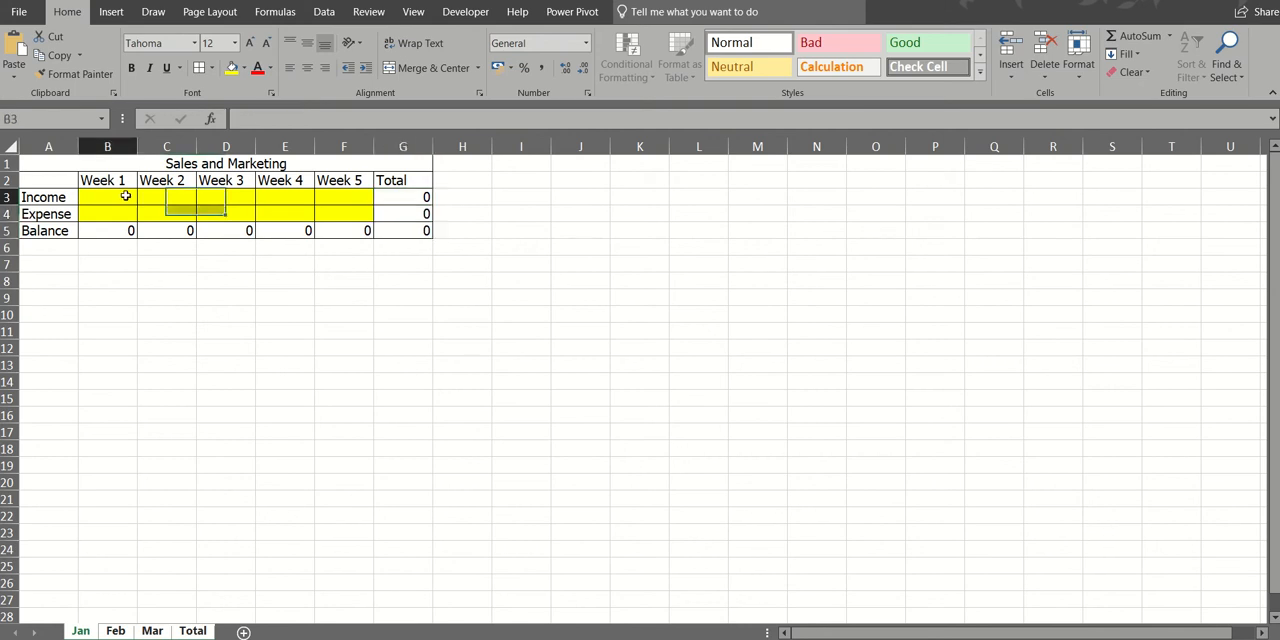
drag(125, 196, 400, 230)
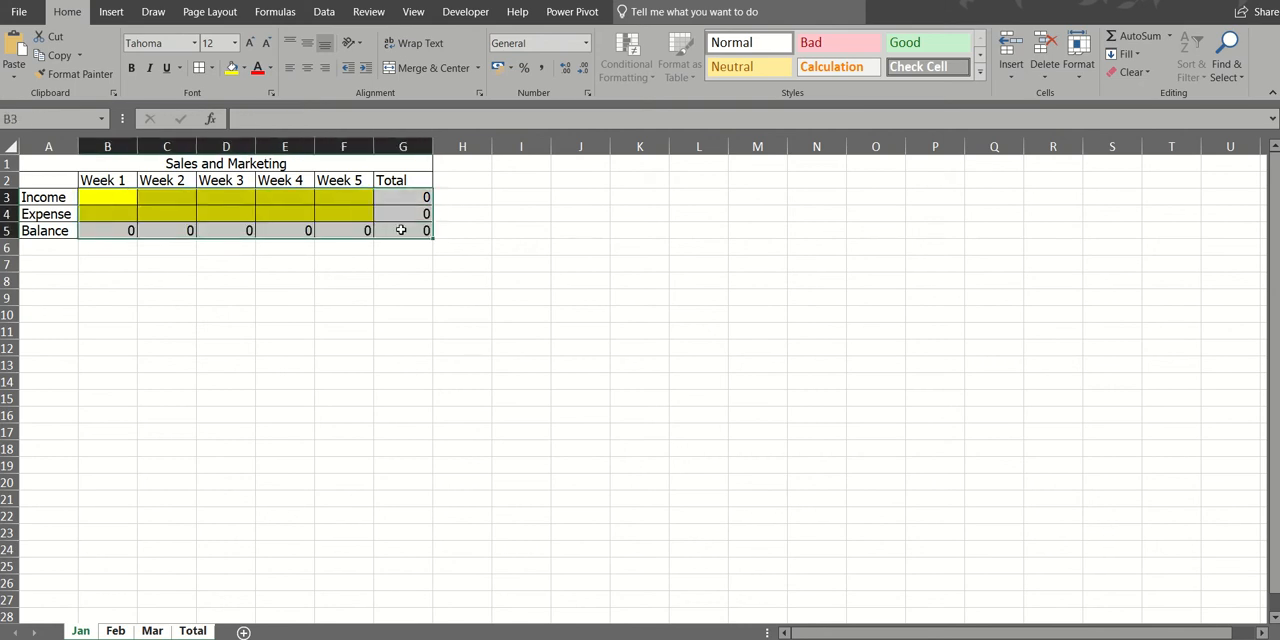
click(498, 72)
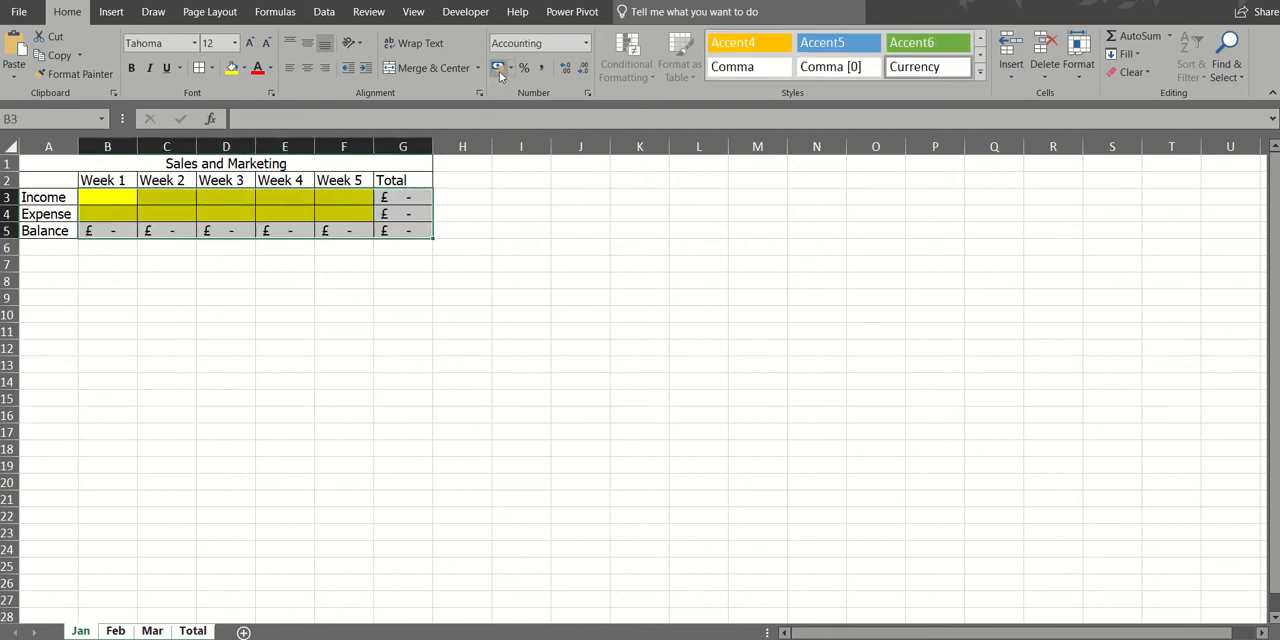
click(226, 297)
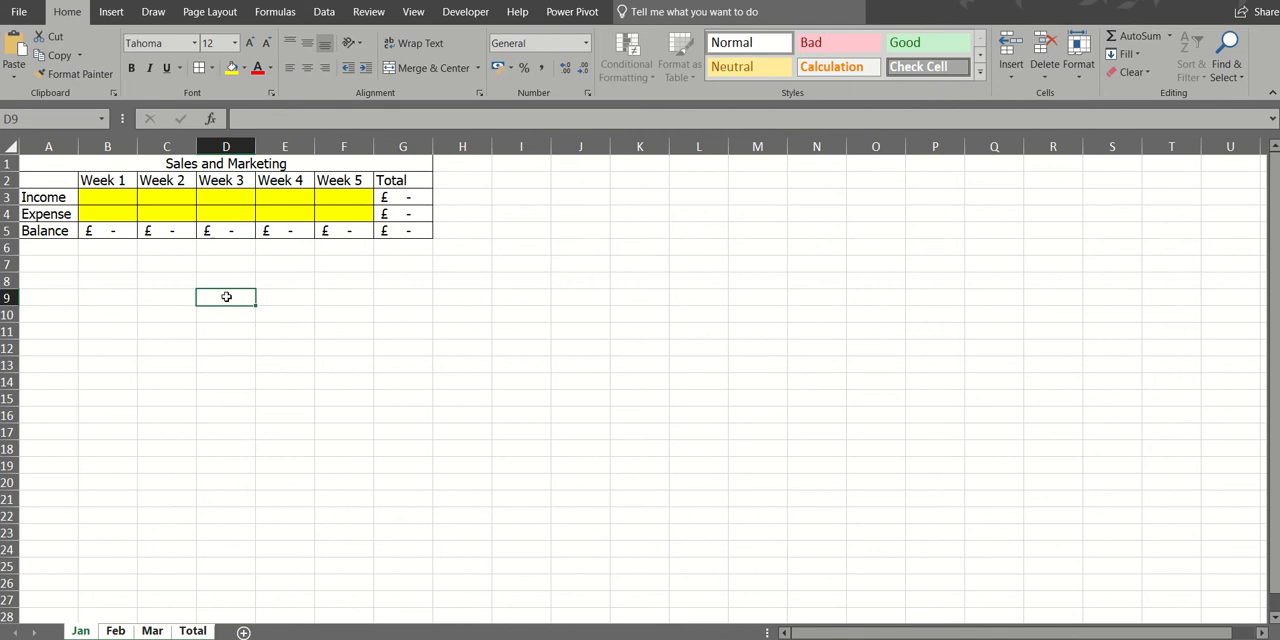
- Ungroup the worksheets and check the table on the Feb, Mar, Total and Jan sheets
click(116, 631)
click(152, 631)
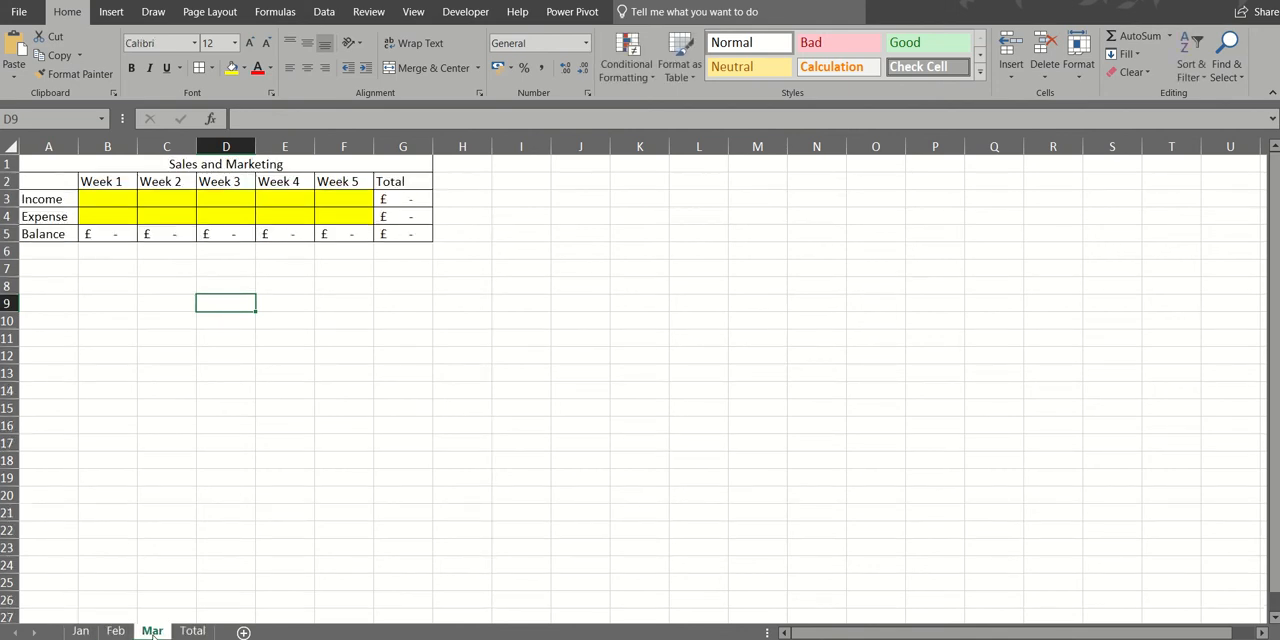
click(193, 631)
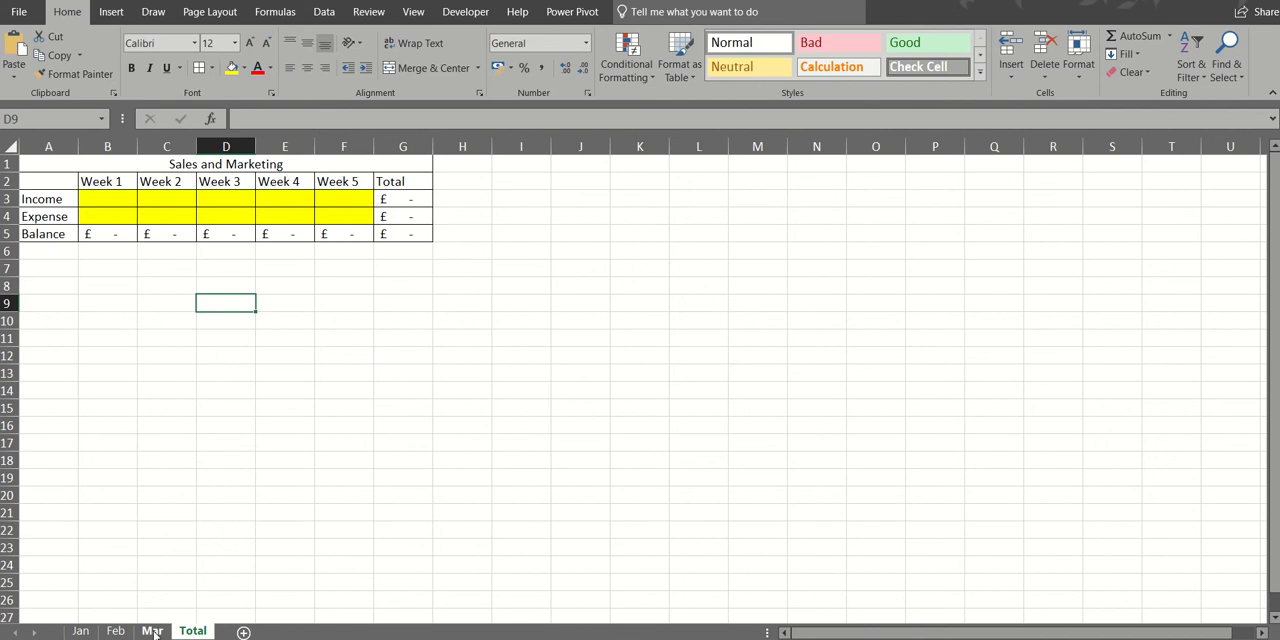
click(152, 631)
click(116, 631)
click(84, 631)
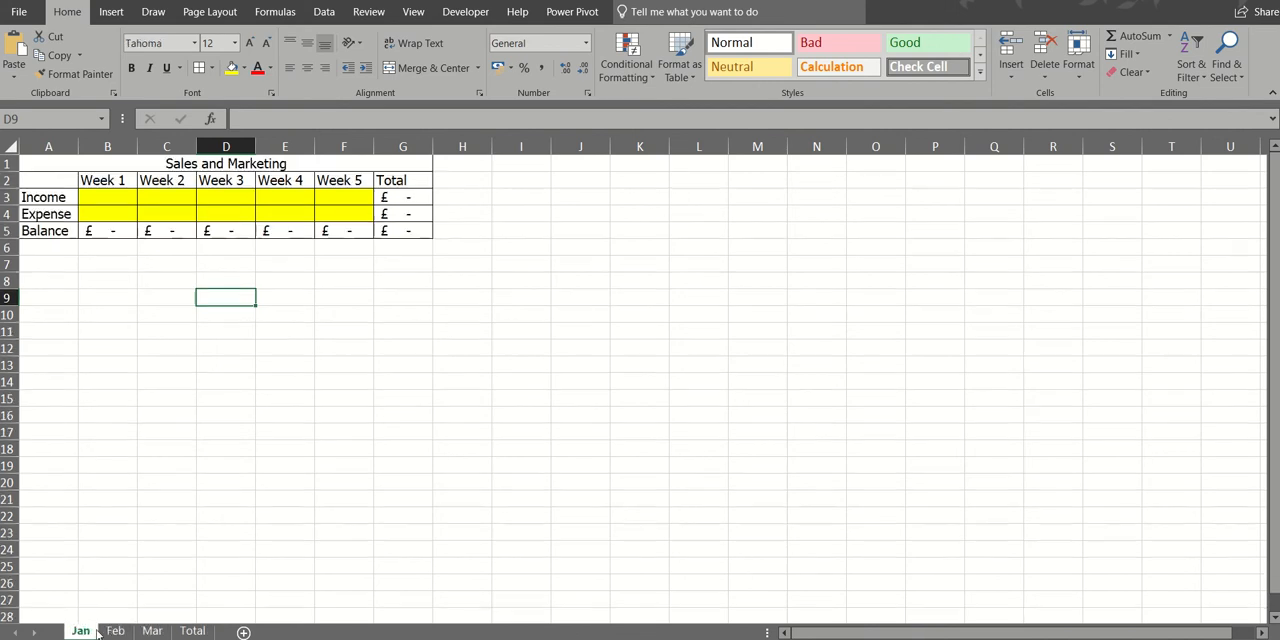
- On the Total sheet, delete the Sales and Marketing title and unmerge cells A1:G1
click(193, 631)
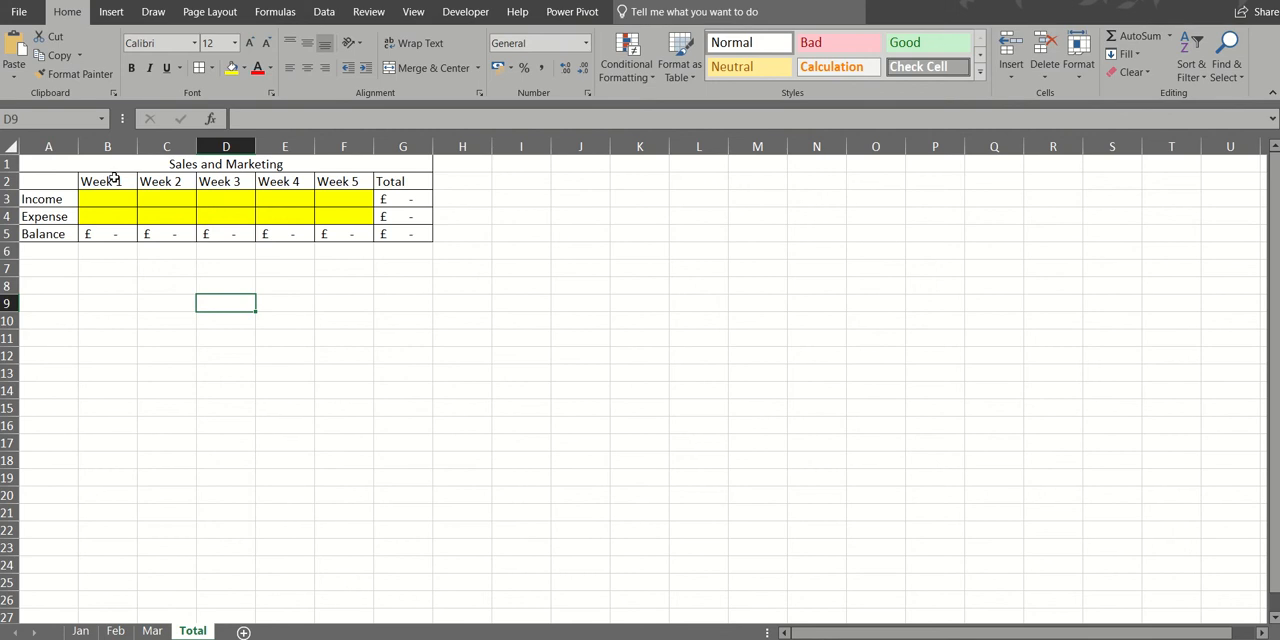
click(229, 165)
key(Delete)
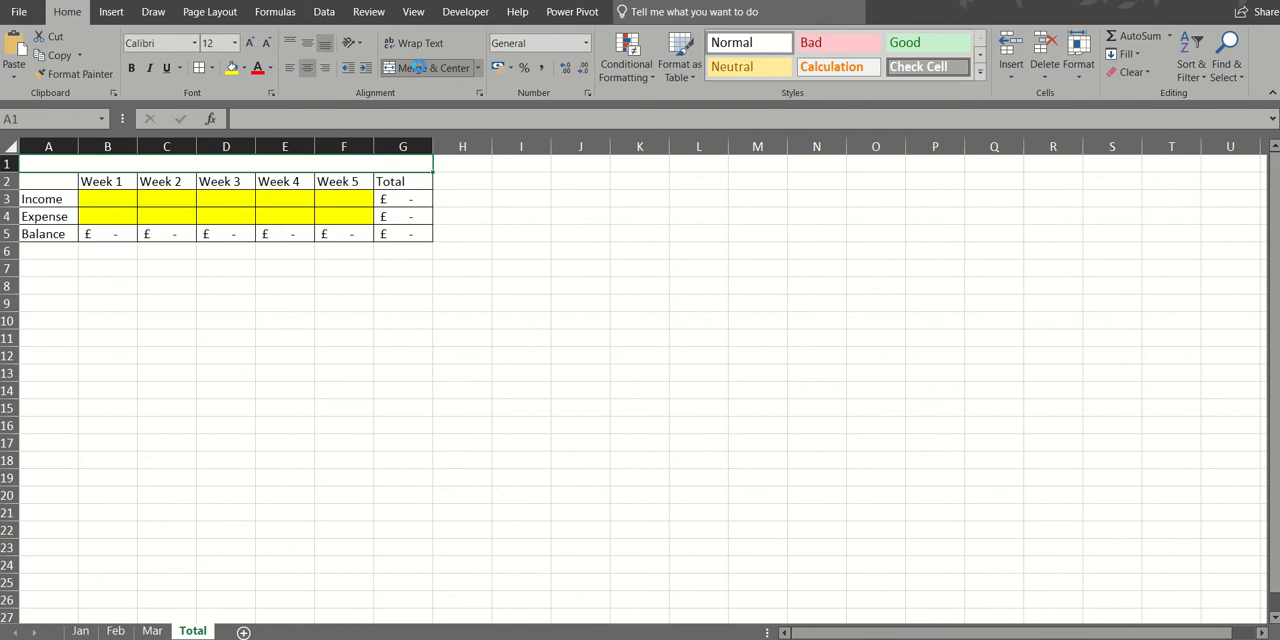
click(410, 72)
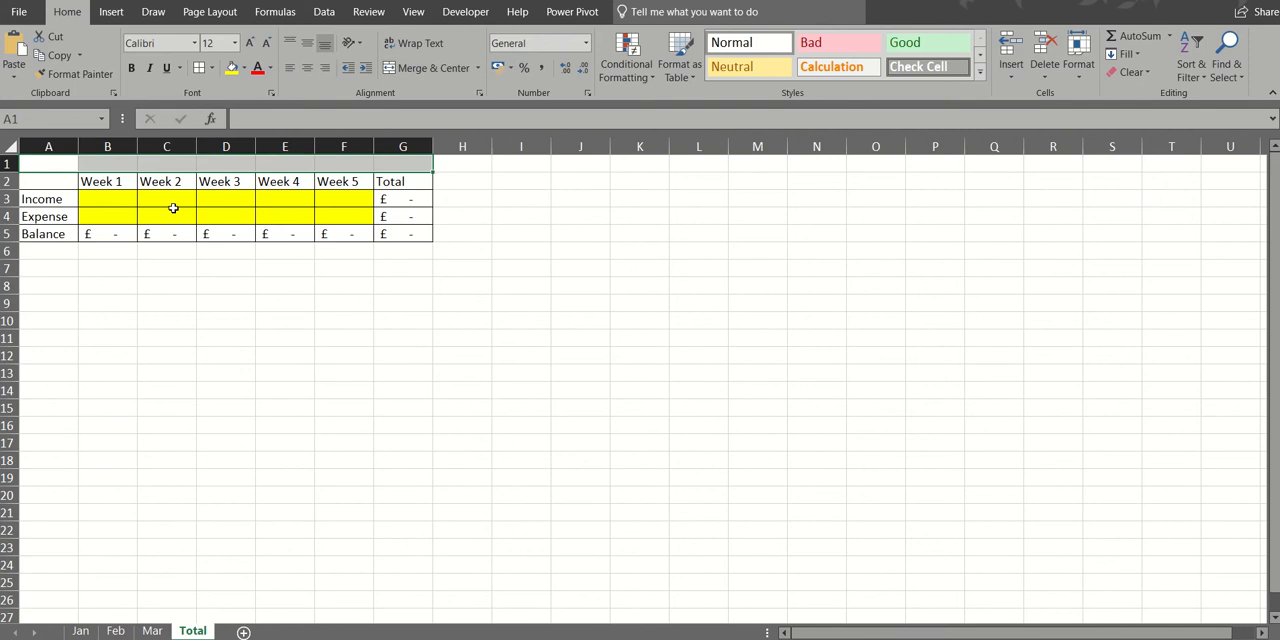
- Replace the Week 1 heading in B2 with Jan and fill the month series across to Mar in D2
click(118, 180)
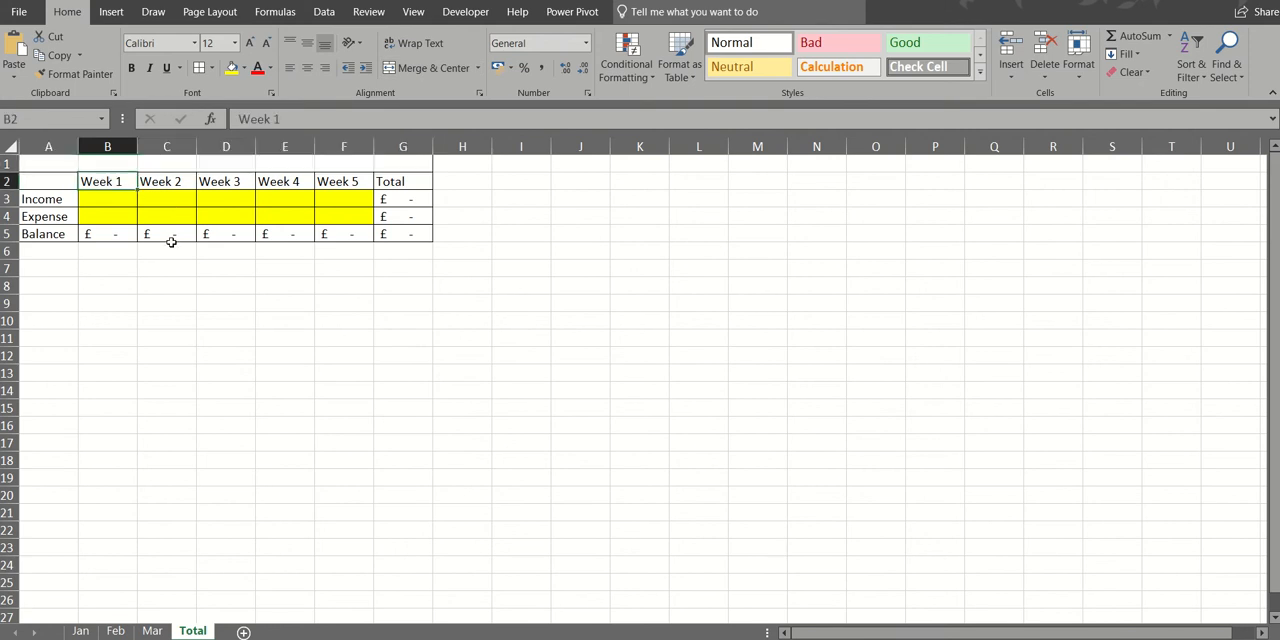
text(Jan)
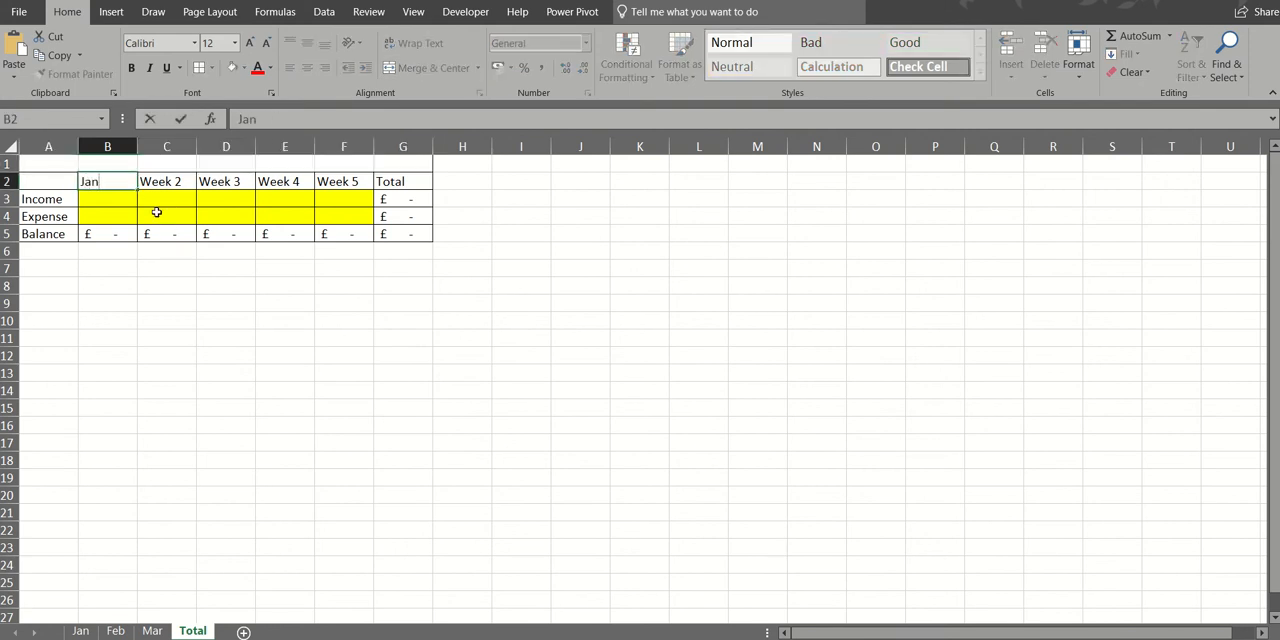
drag(140, 191, 250, 194)
- Delete the Week 4 and Week 5 columns, E and F, from the Total sheet
drag(287, 146, 330, 152)
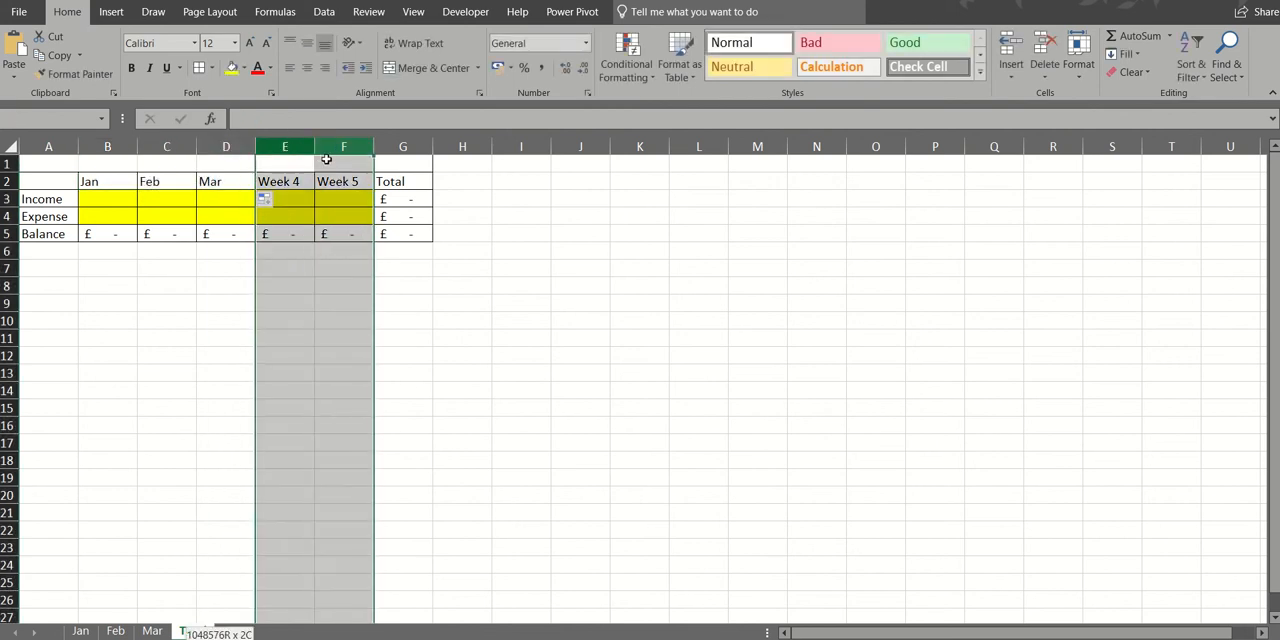
right_click(332, 203)
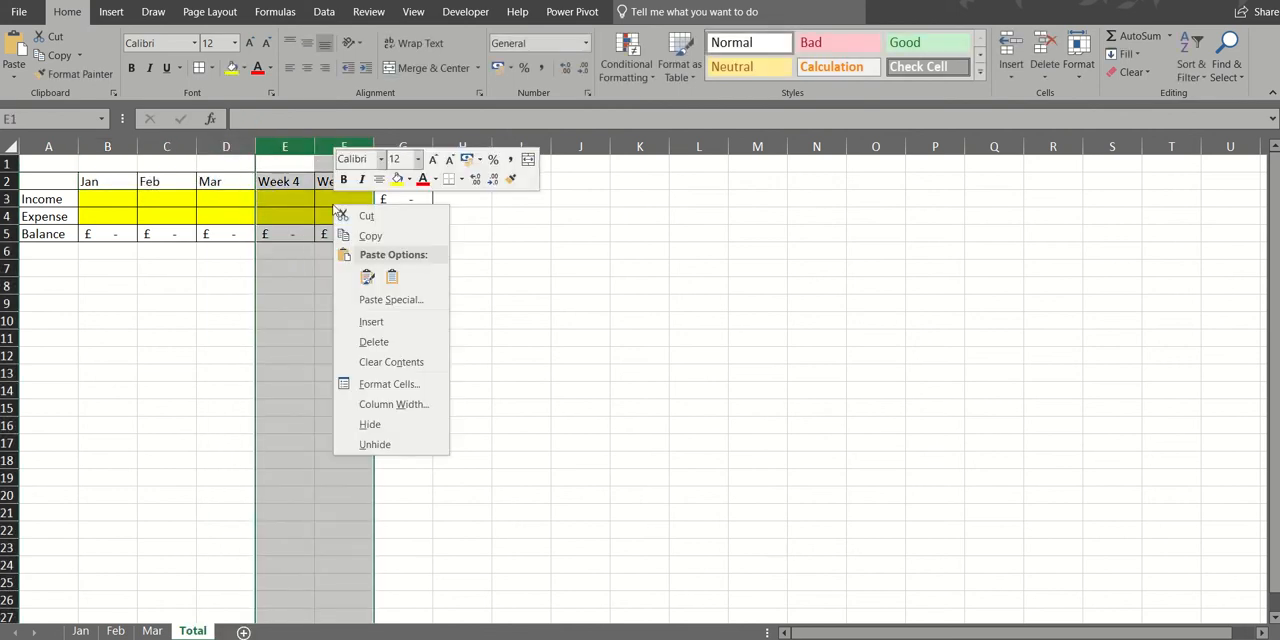
click(374, 342)
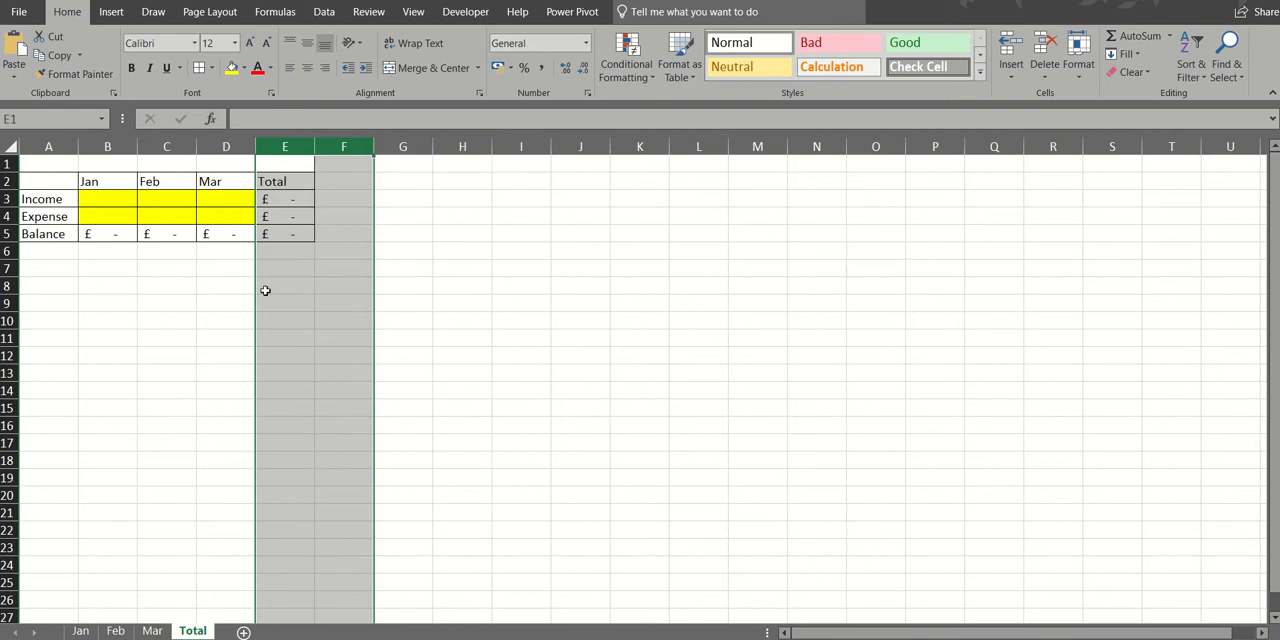
click(190, 266)
- Link the Jan income cell B3 on the Total sheet with =Jan!G3 and fill the formula down to B4
click(104, 200)
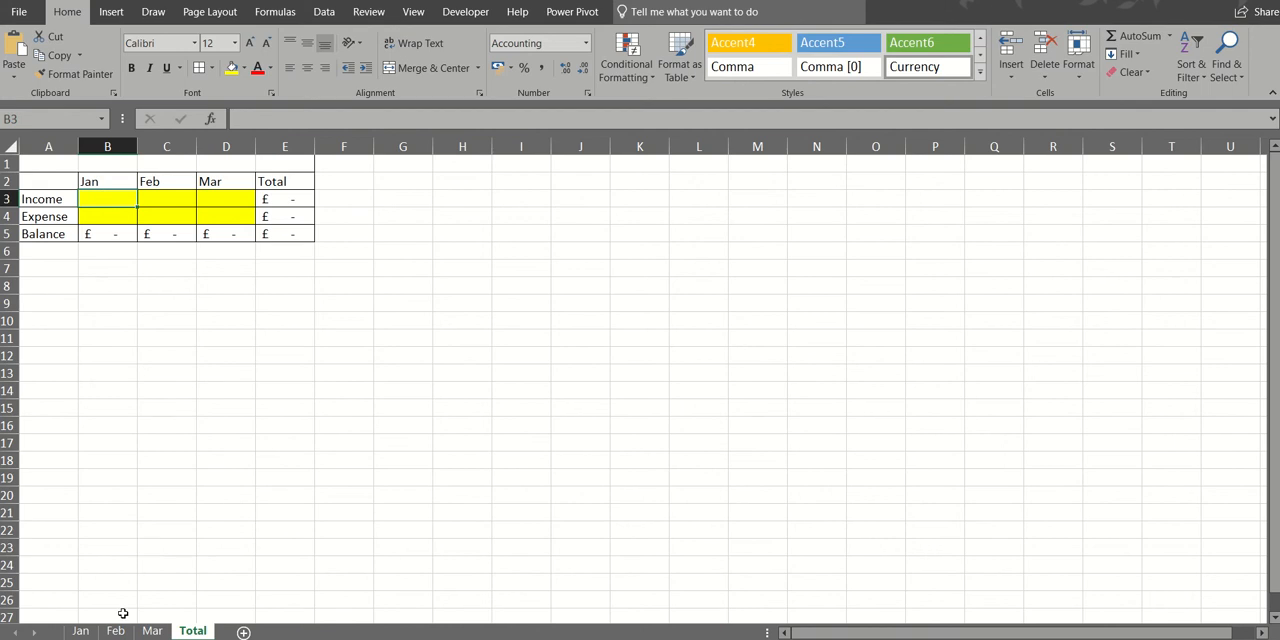
click(90, 631)
click(114, 631)
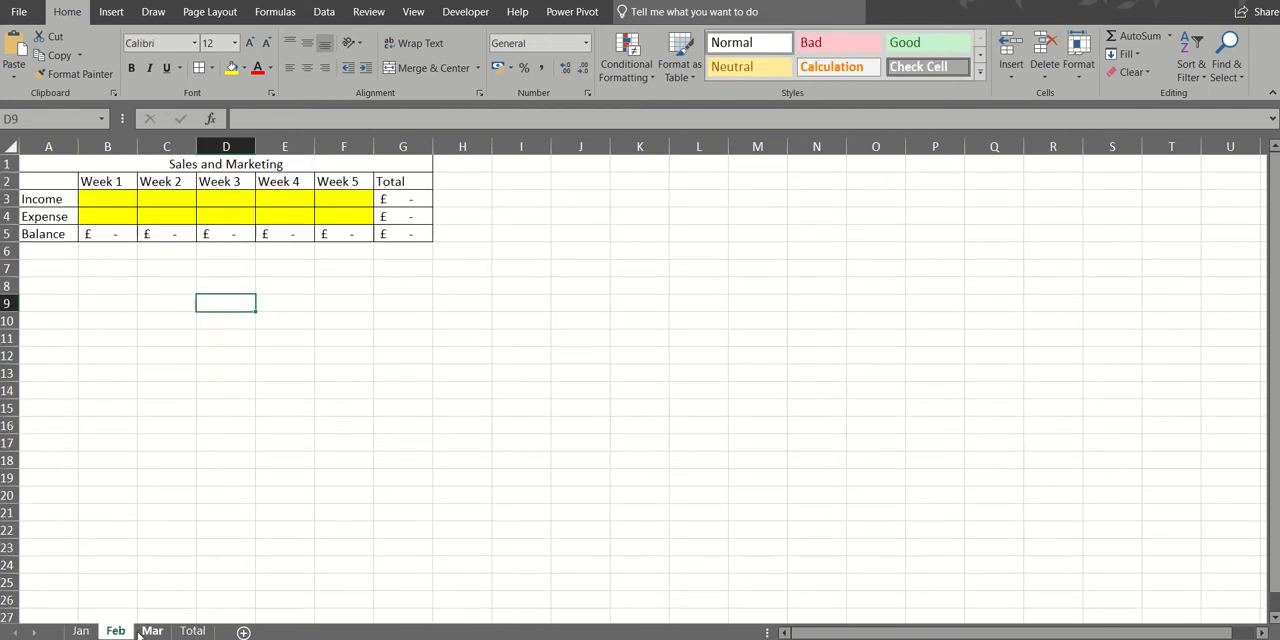
click(152, 631)
click(192, 631)
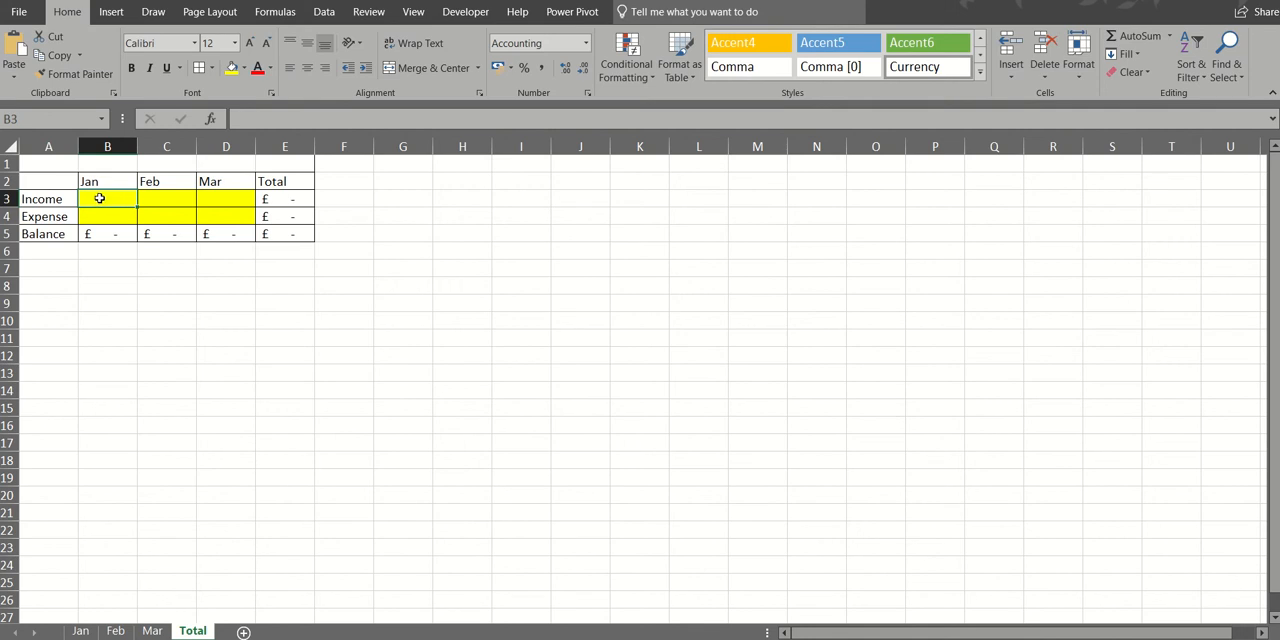
text(=Jan!)
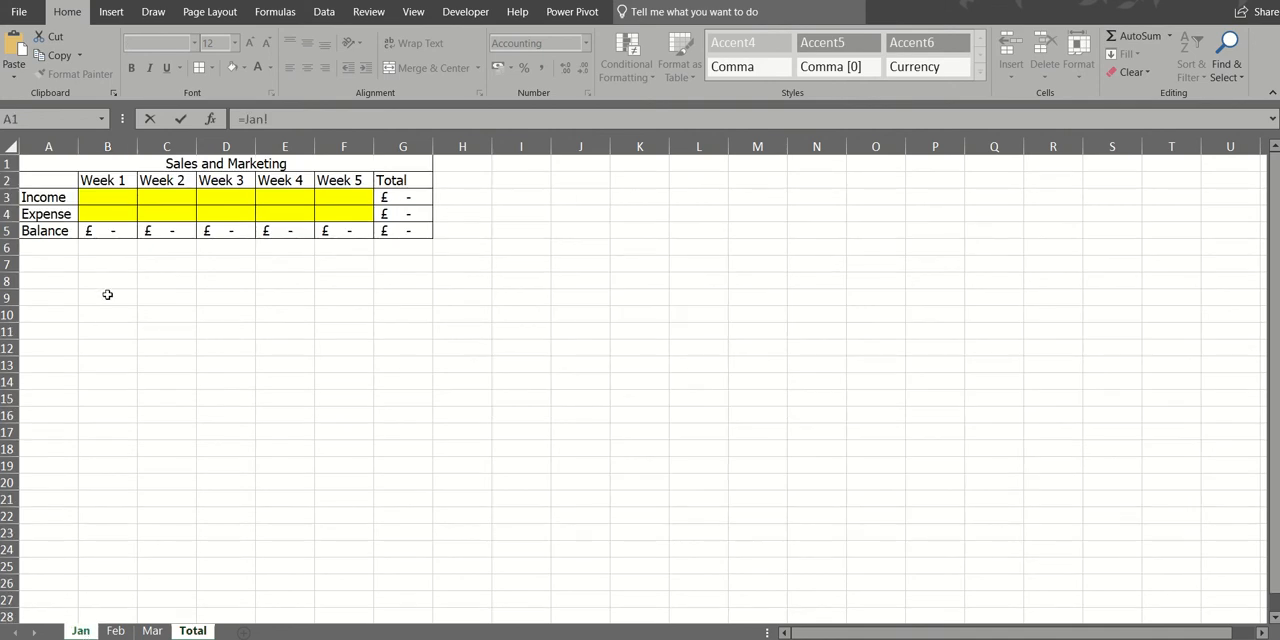
click(410, 198)
click(181, 119)
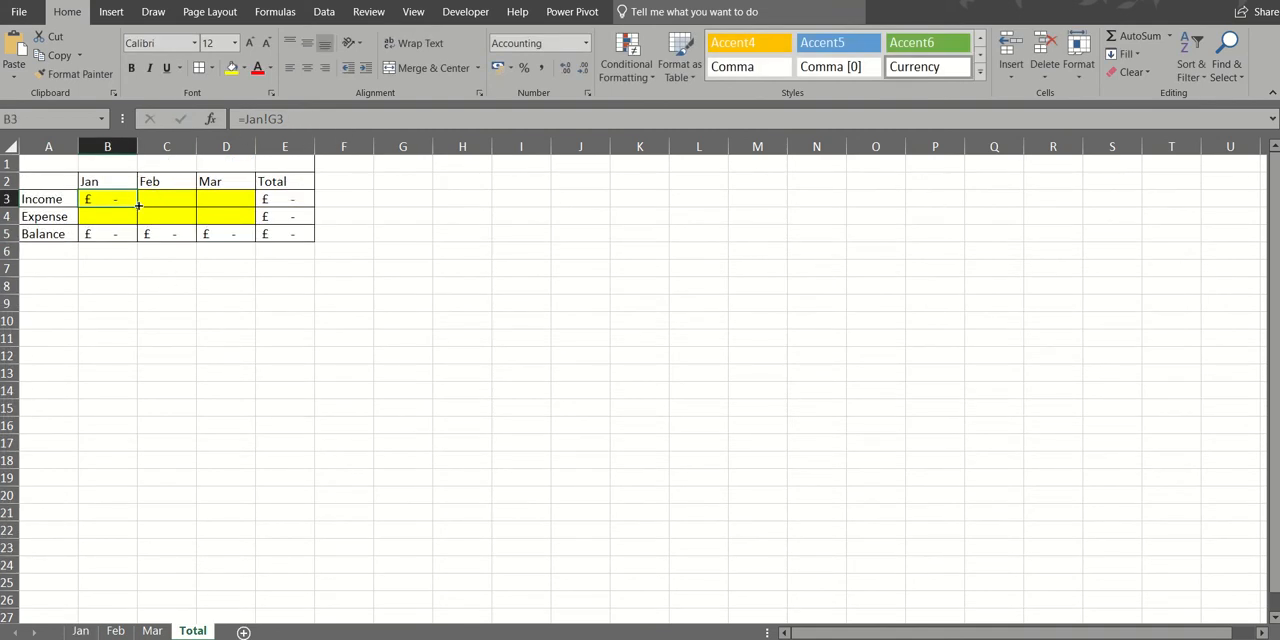
drag(138, 207, 124, 220)
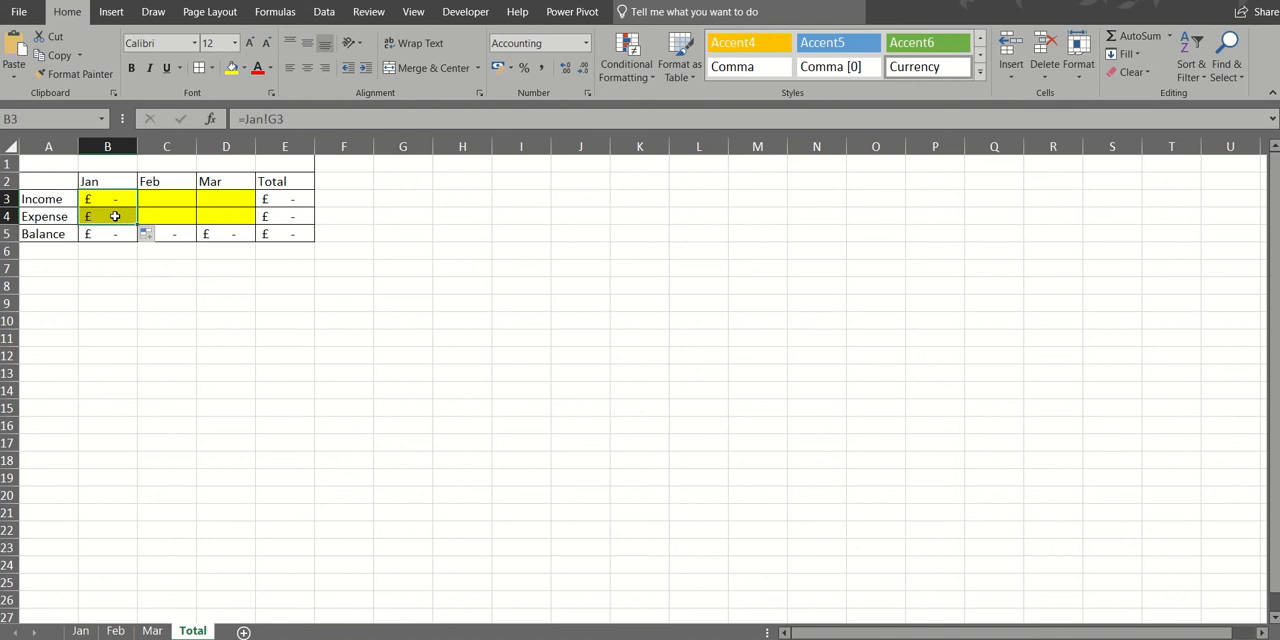
click(115, 216)
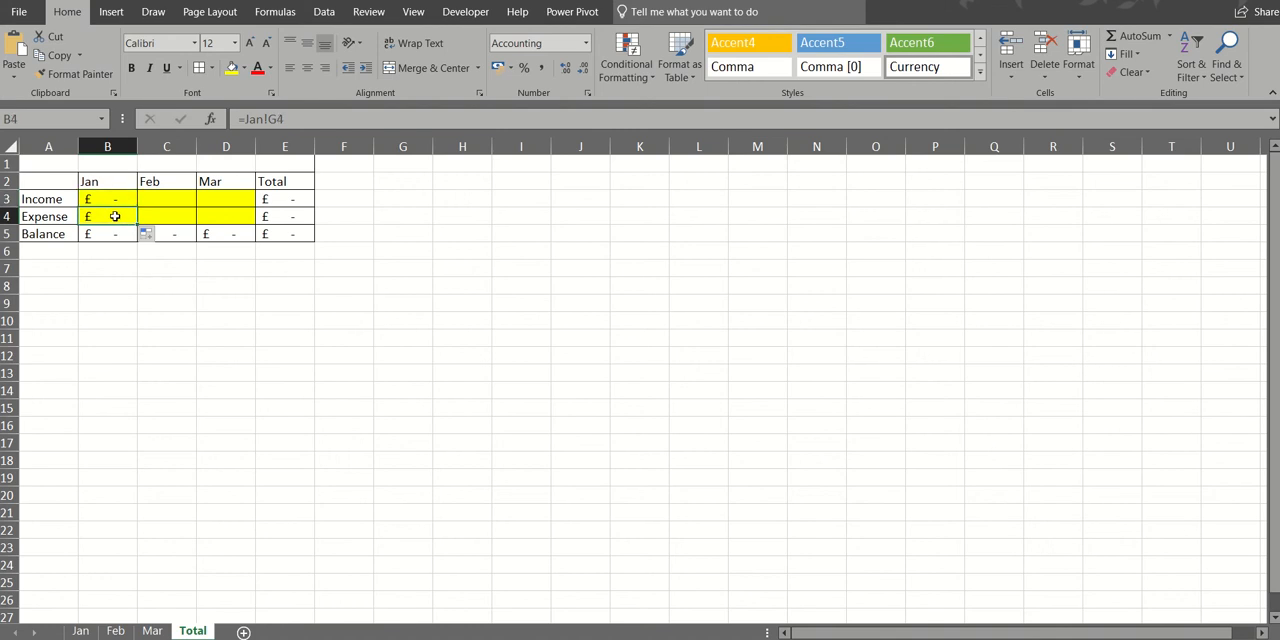
- Link the Feb income cell C3 on the Total sheet with =Feb!G3 and fill the formula down to C4
click(80, 631)
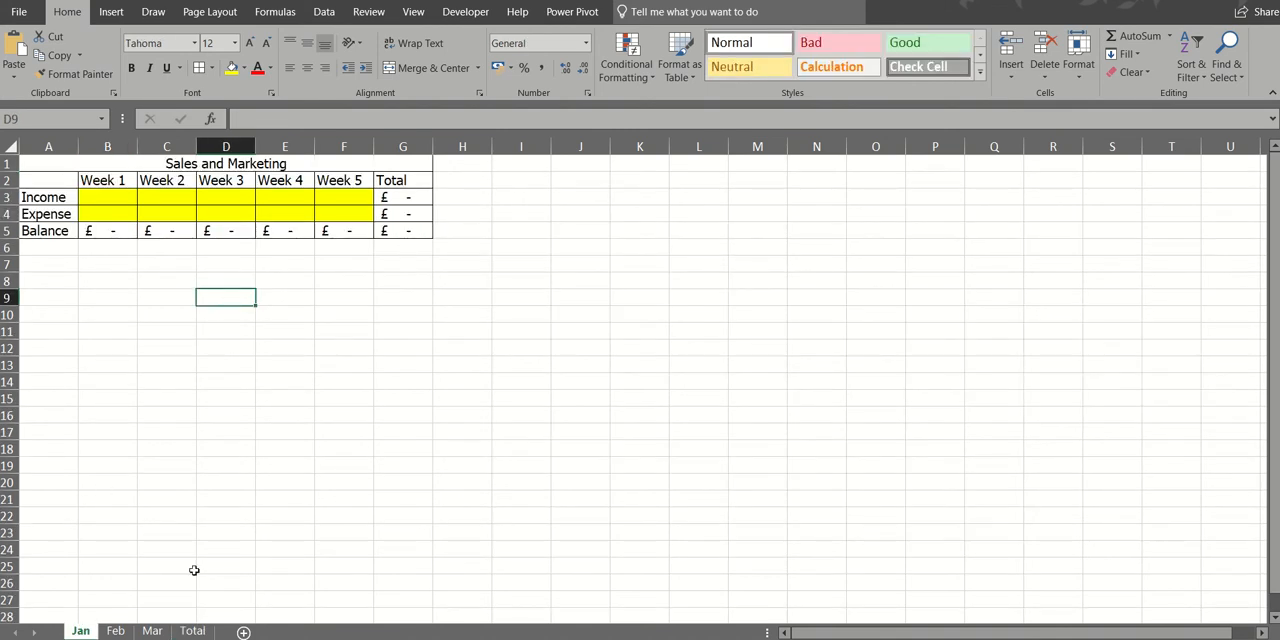
click(115, 631)
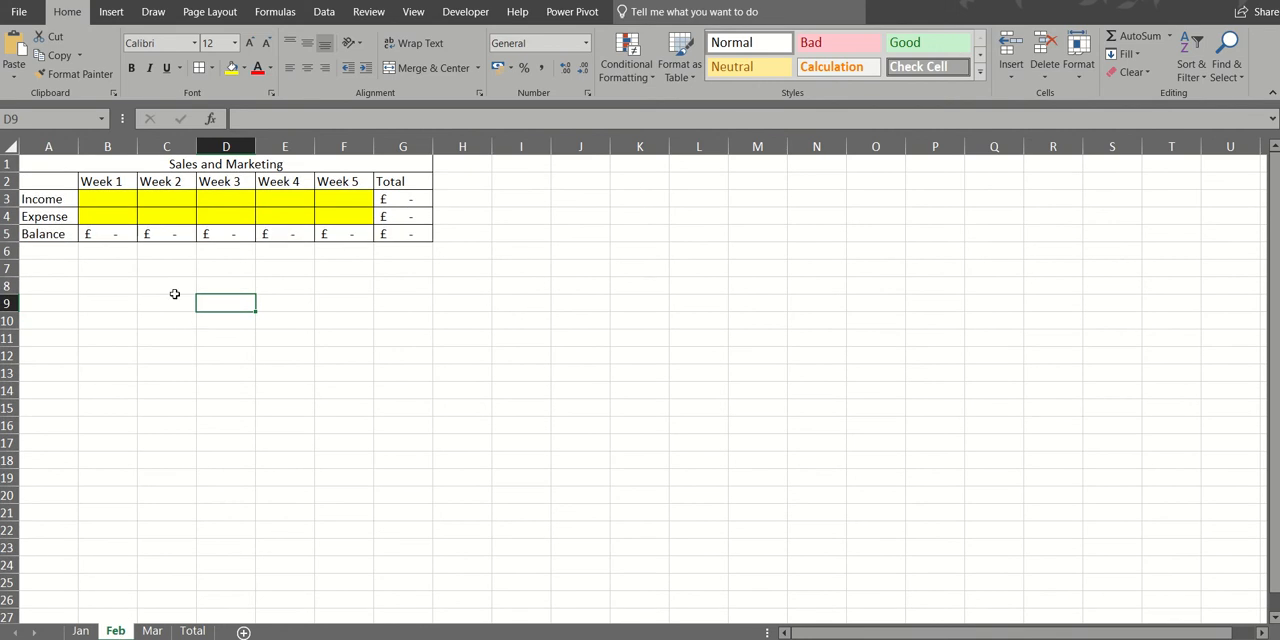
click(152, 630)
click(195, 631)
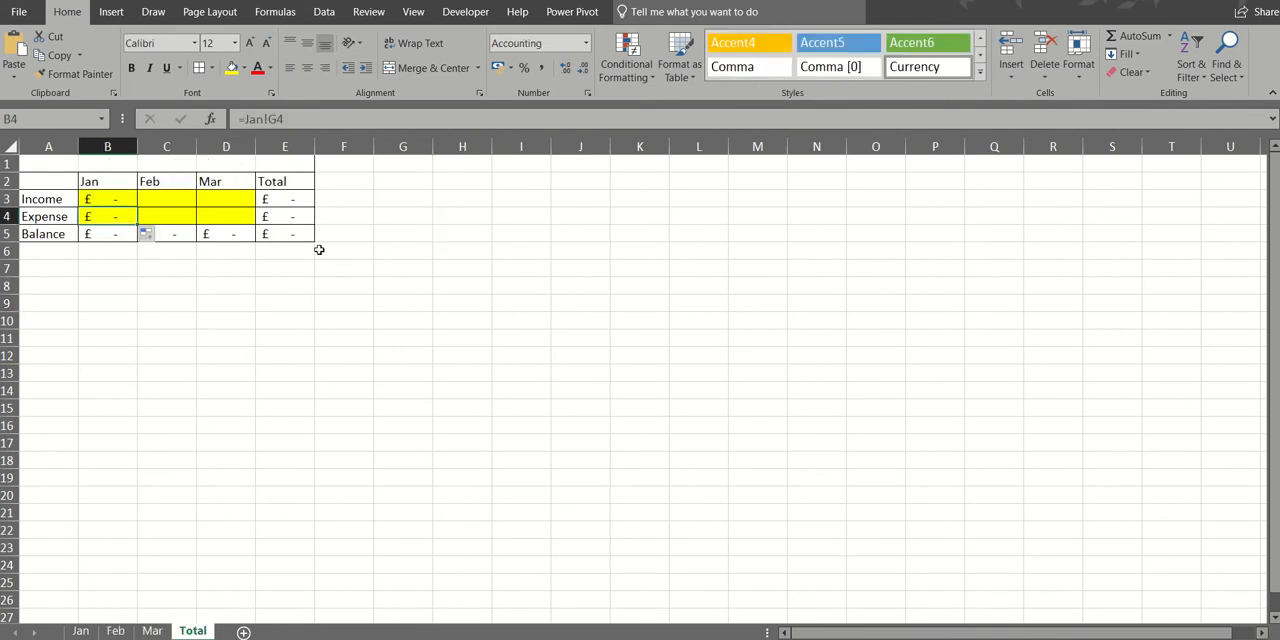
click(180, 196)
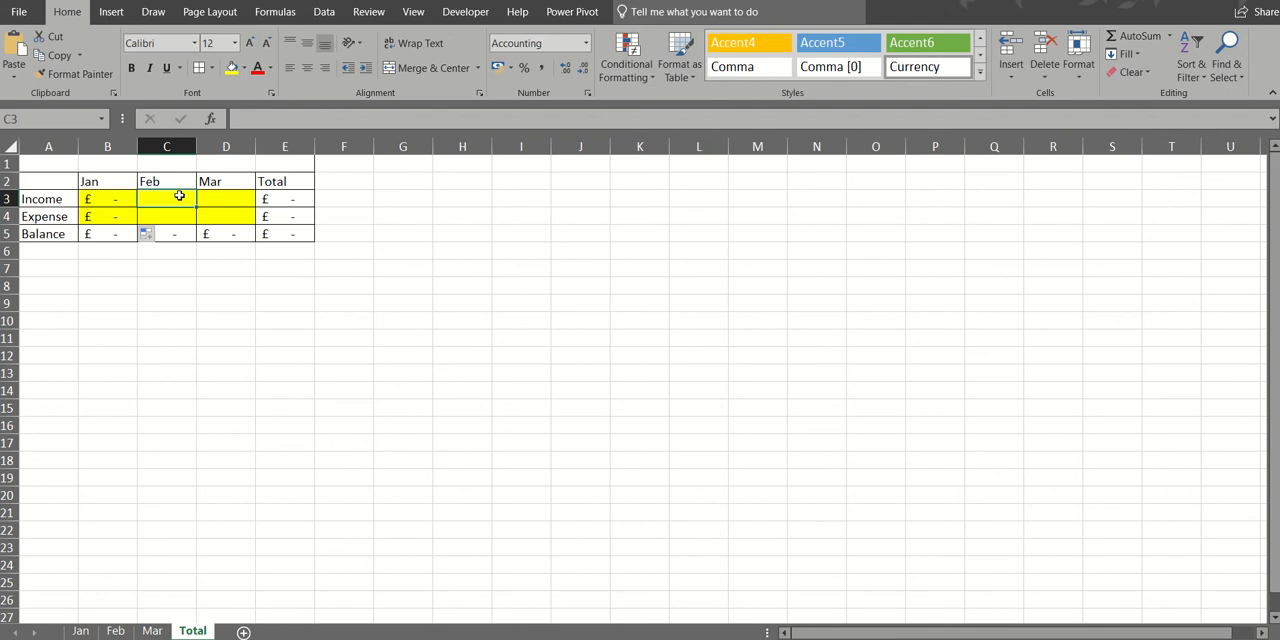
text(=)
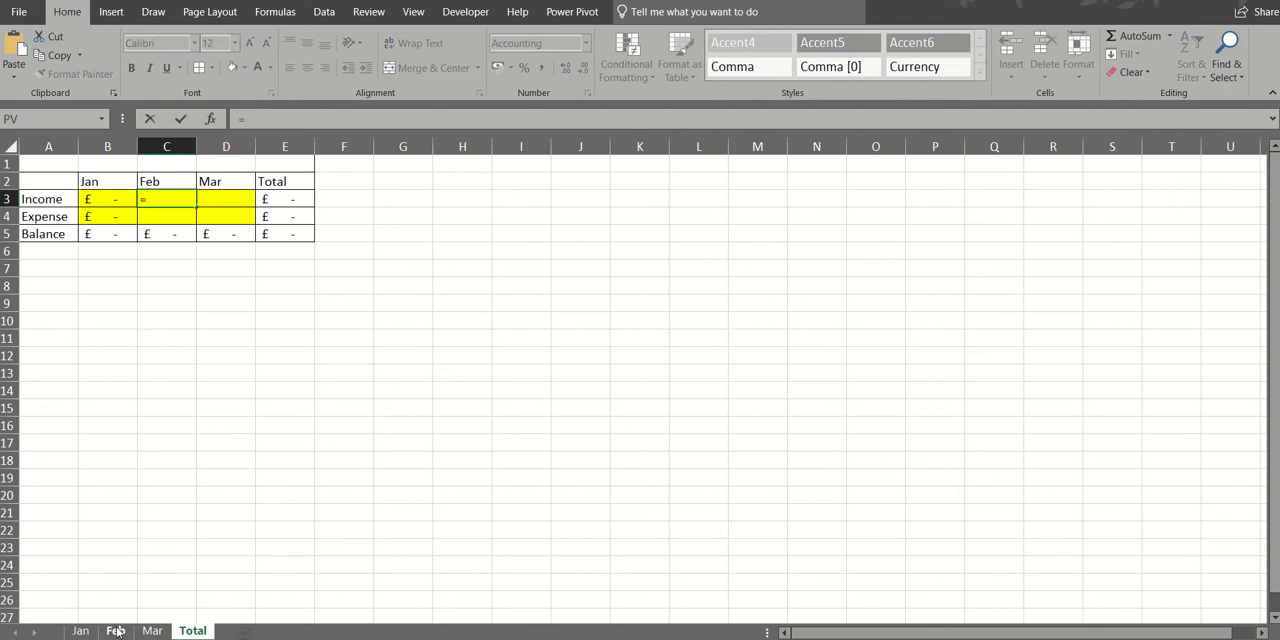
click(115, 631)
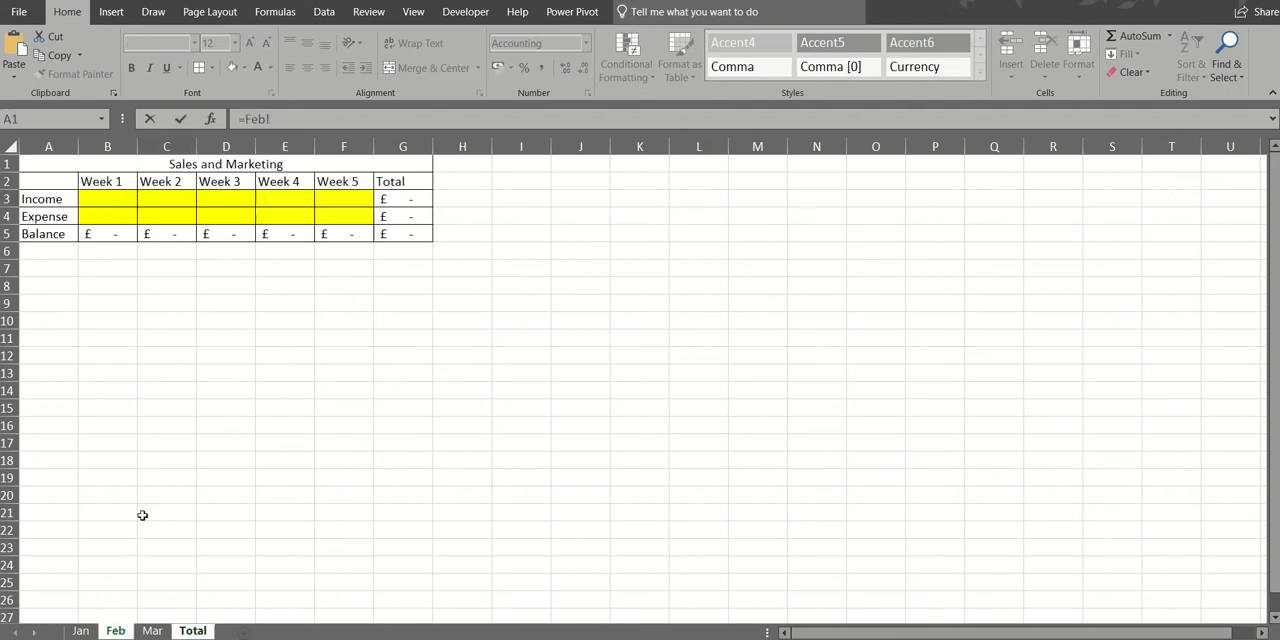
click(386, 198)
click(181, 119)
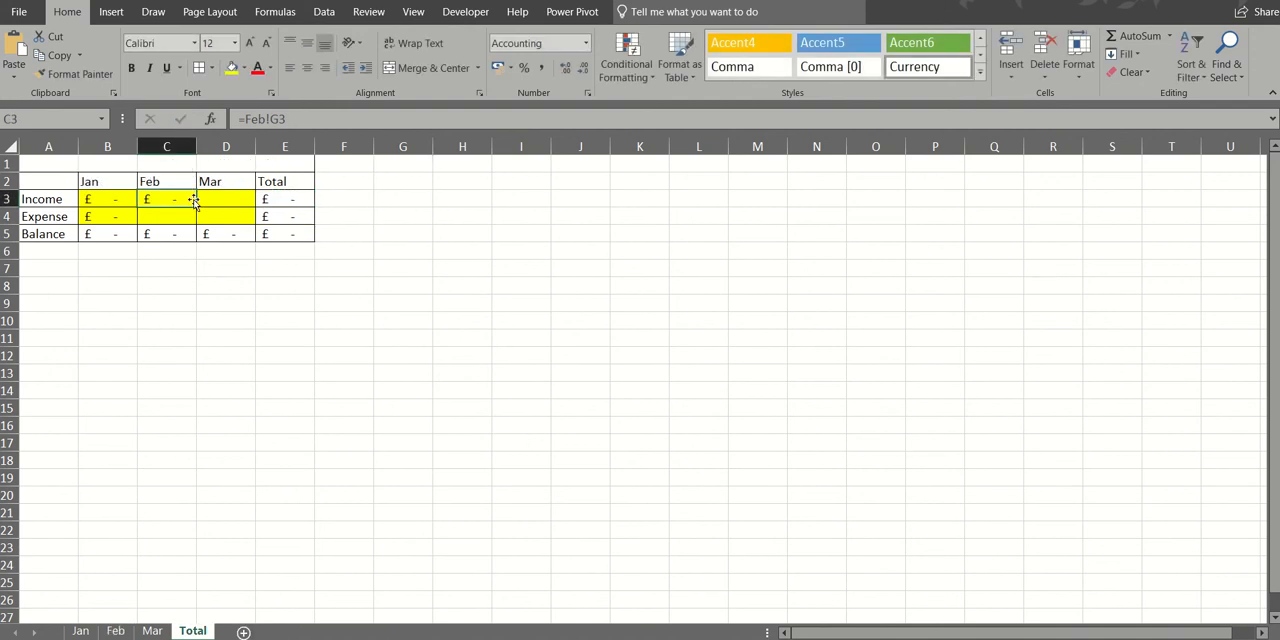
drag(194, 205, 194, 222)
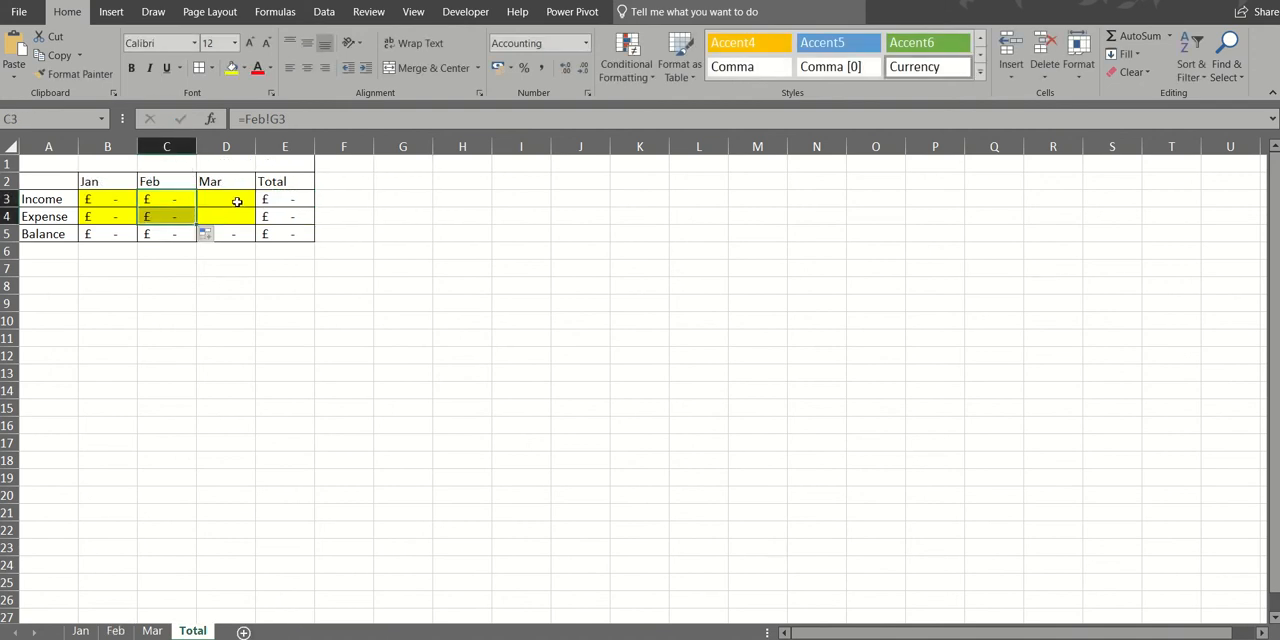
- Link the Mar income cell D3 on the Total sheet with =Mar!G3 and fill the formula down to D4
click(237, 199)
text(=)
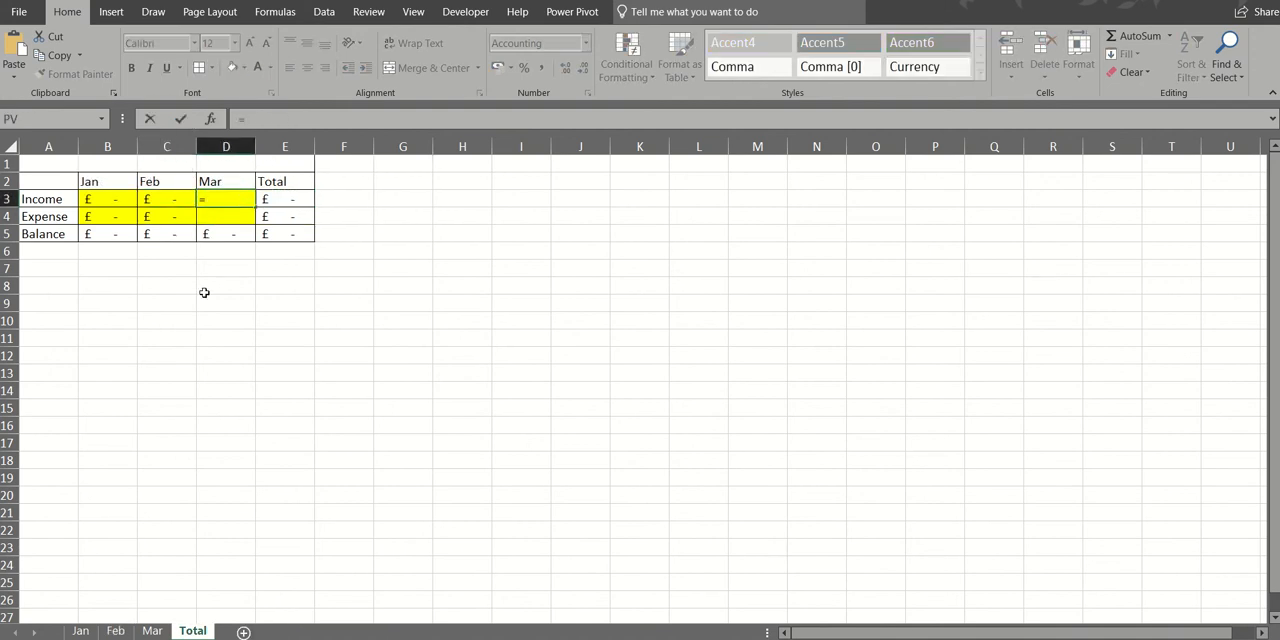
click(153, 631)
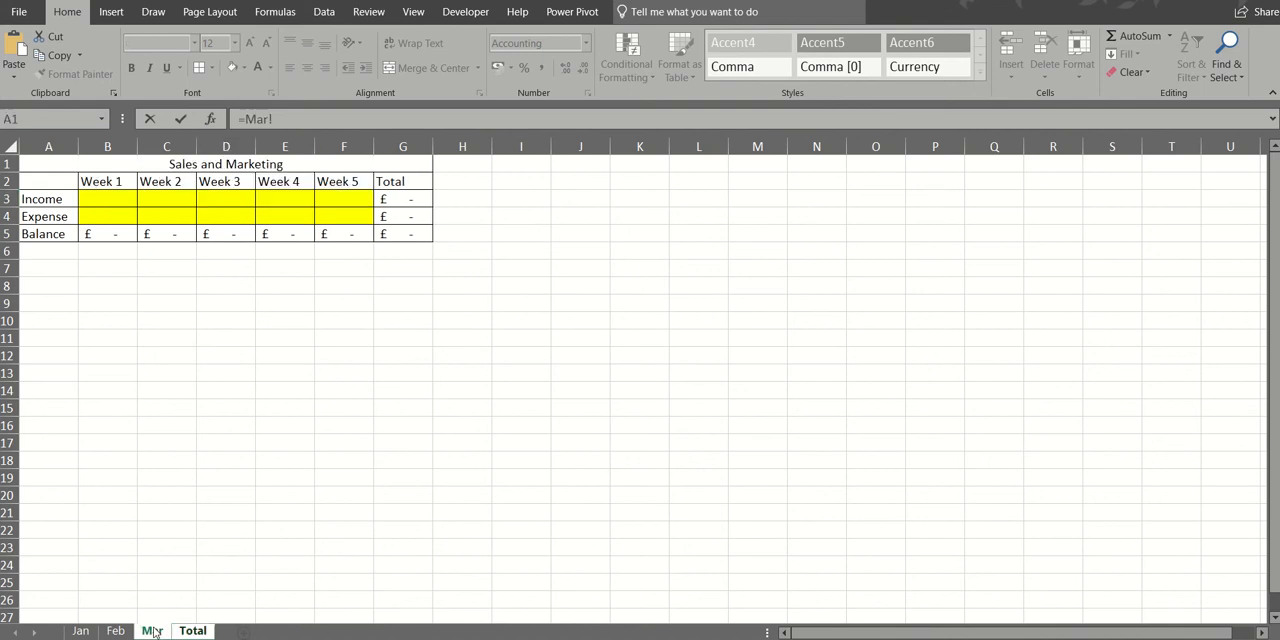
click(414, 199)
click(180, 119)
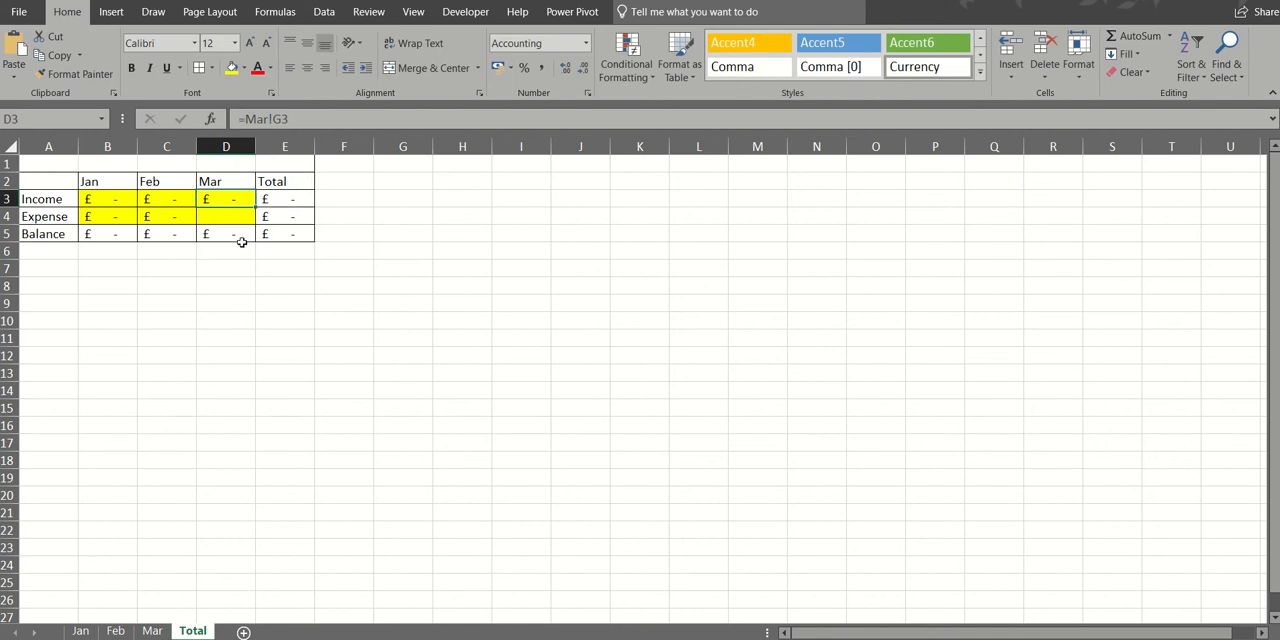
drag(255, 206, 253, 224)
click(200, 300)
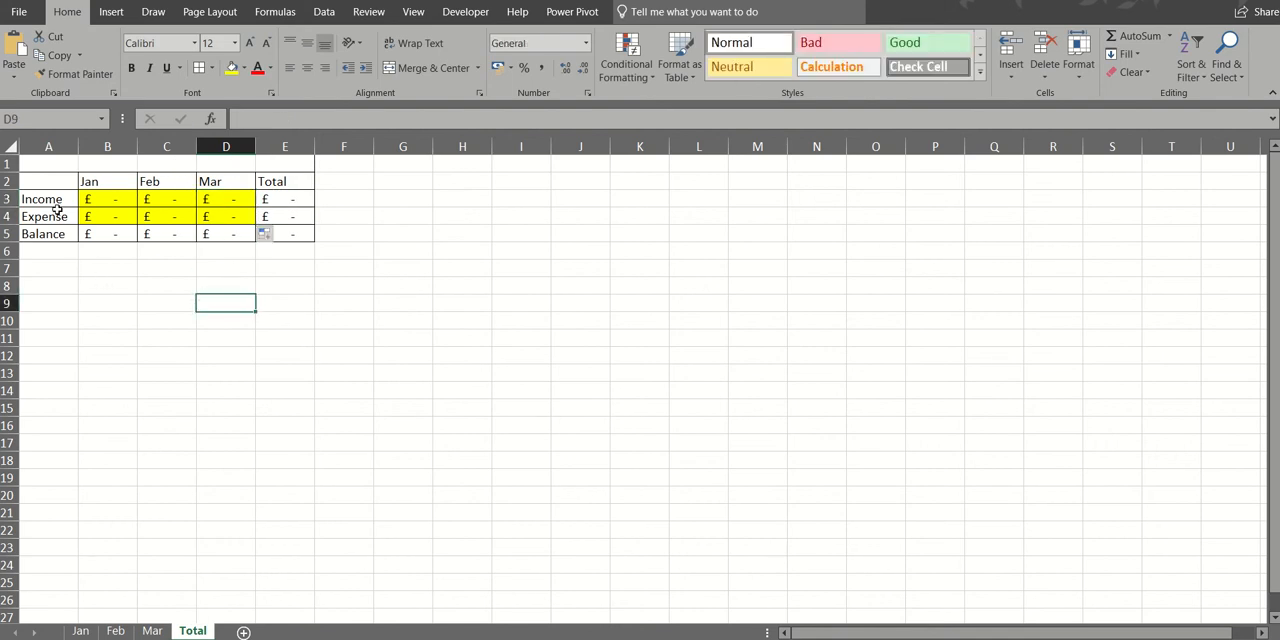
- Insert a 2-D clustered column chart from A2:D5 and place it directly below the table on the Total sheet
drag(55, 185, 219, 225)
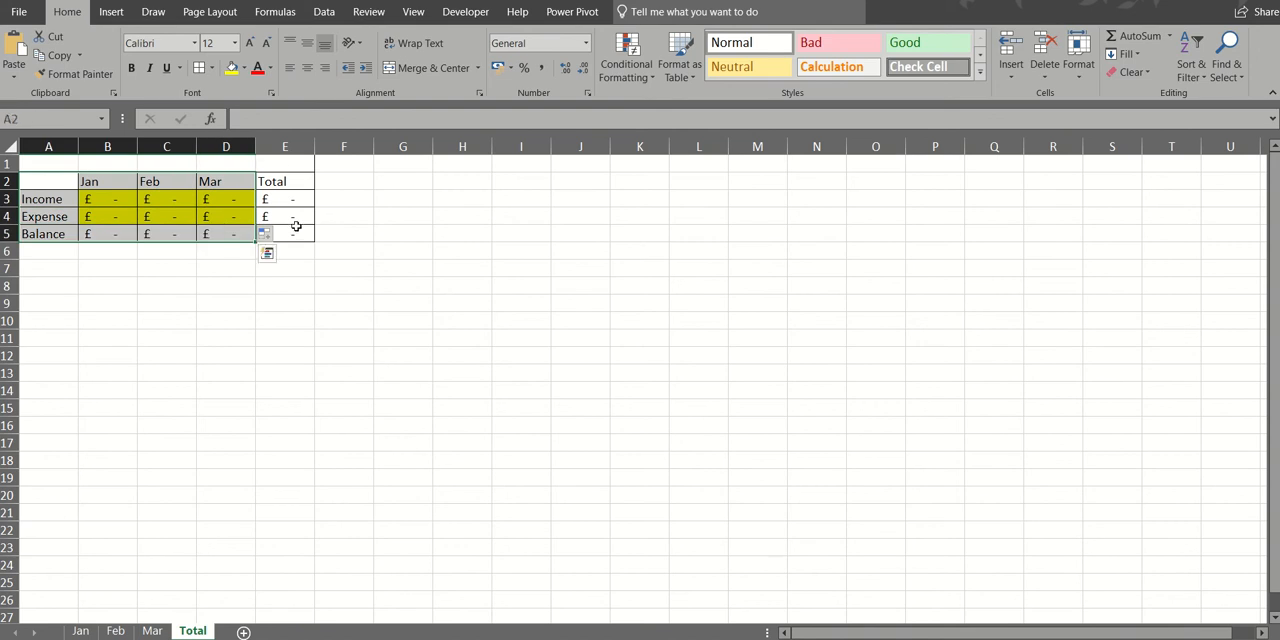
click(111, 12)
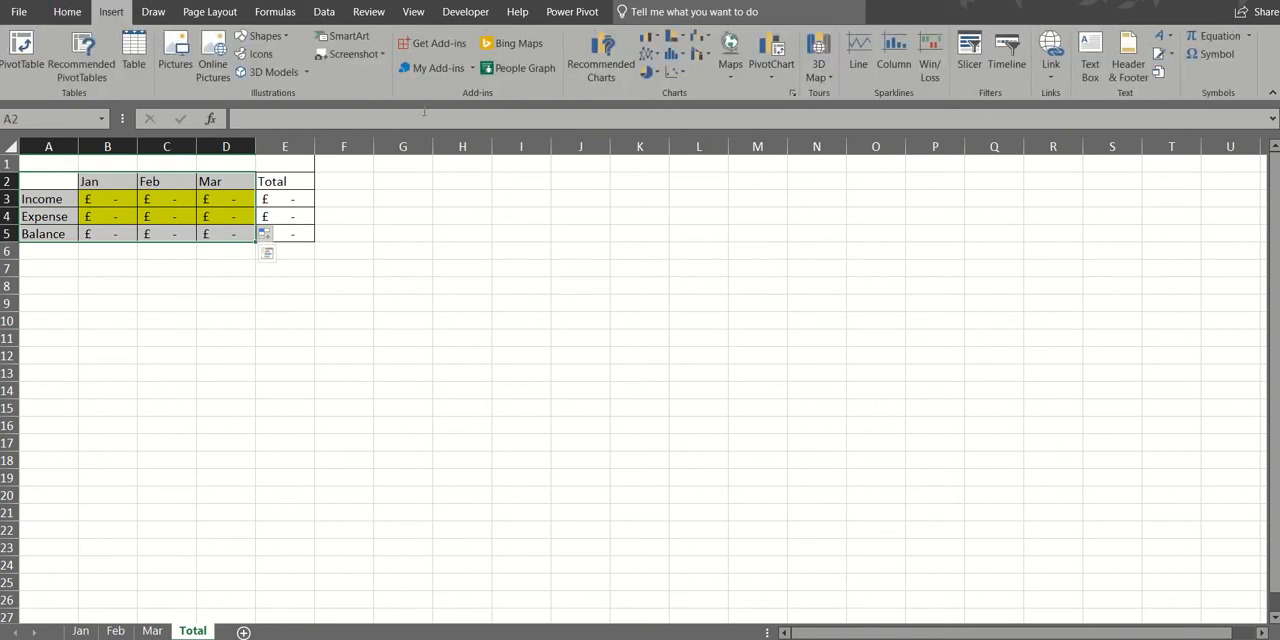
click(650, 37)
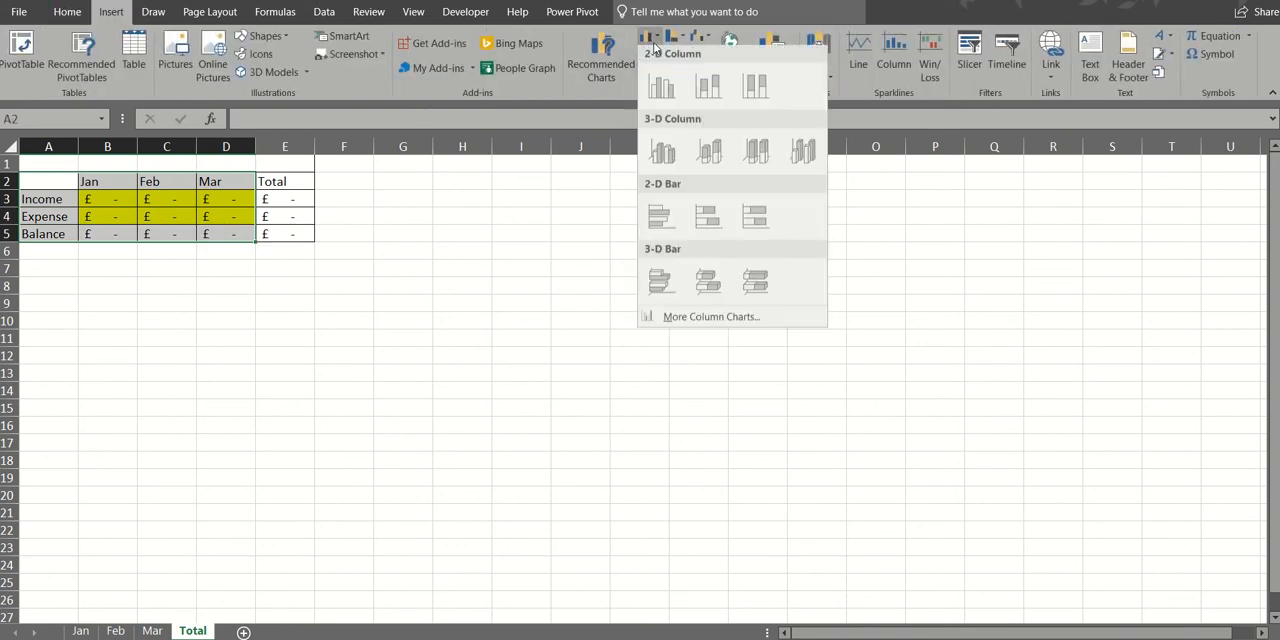
click(660, 90)
drag(541, 271, 120, 251)
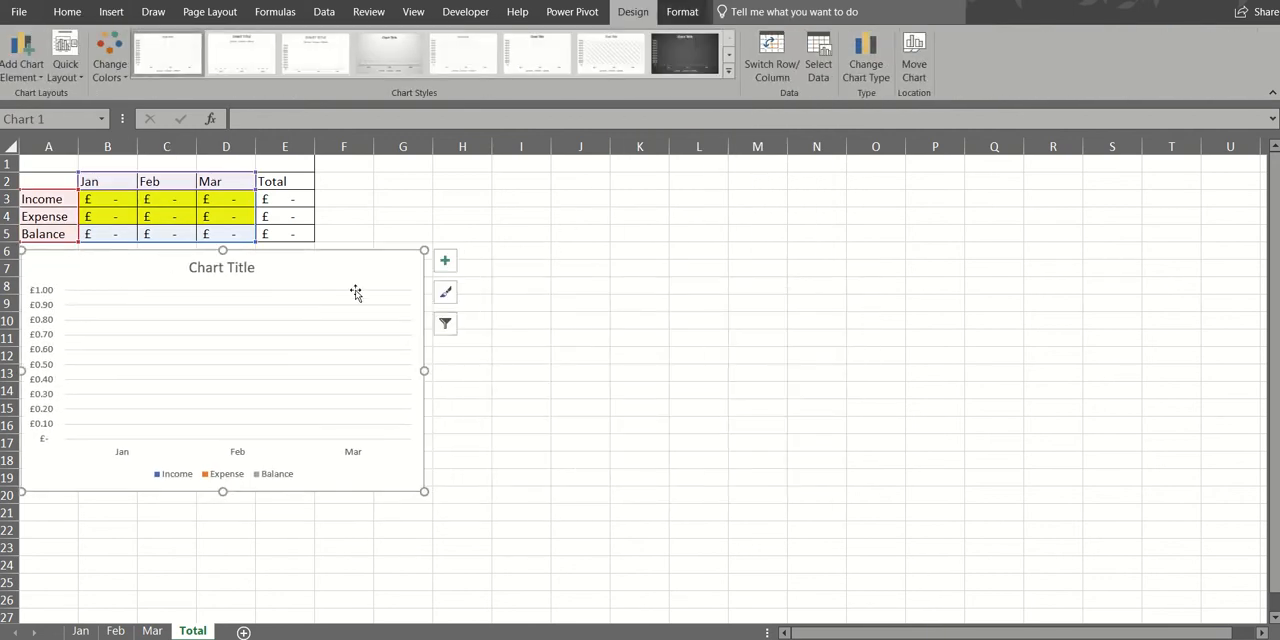
- Apply the dark-background chart style to the column chart and set its title to Totals
click(681, 58)
click(241, 272)
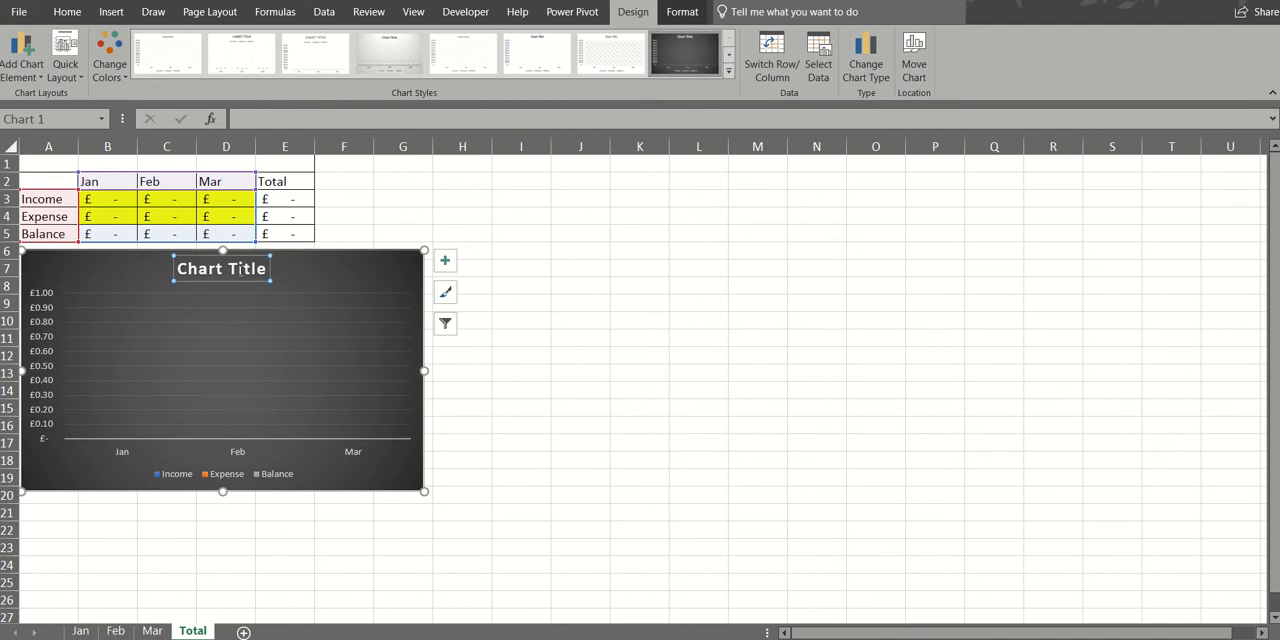
text(Total)
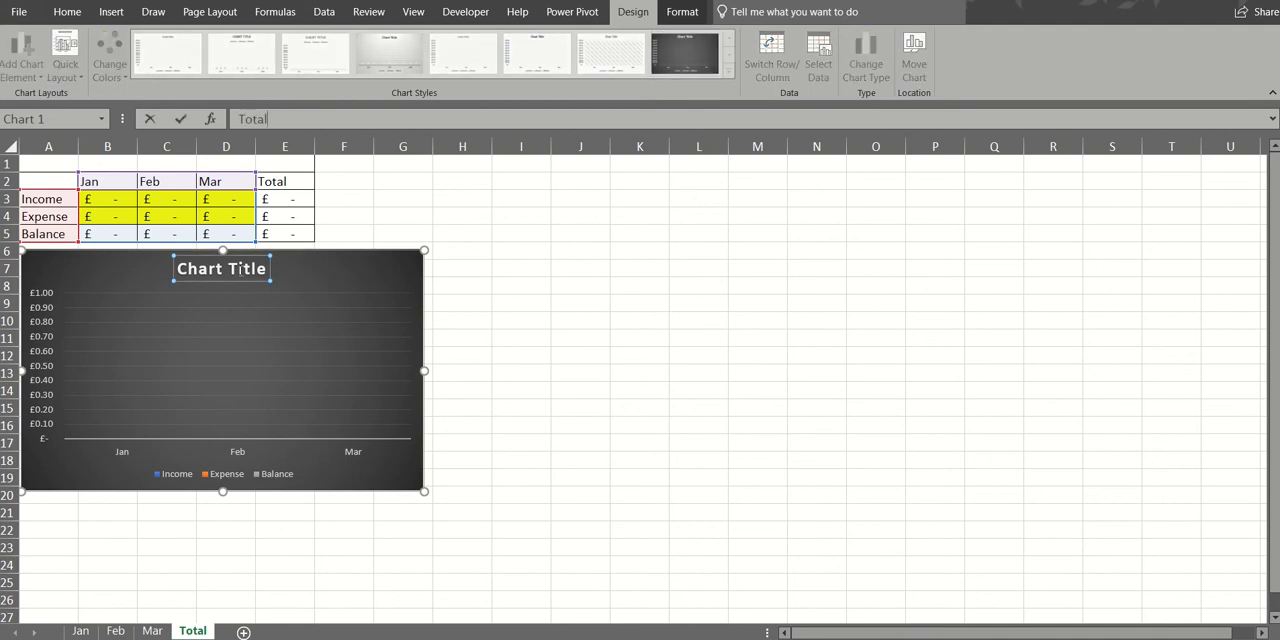
text(s)
key(Return)
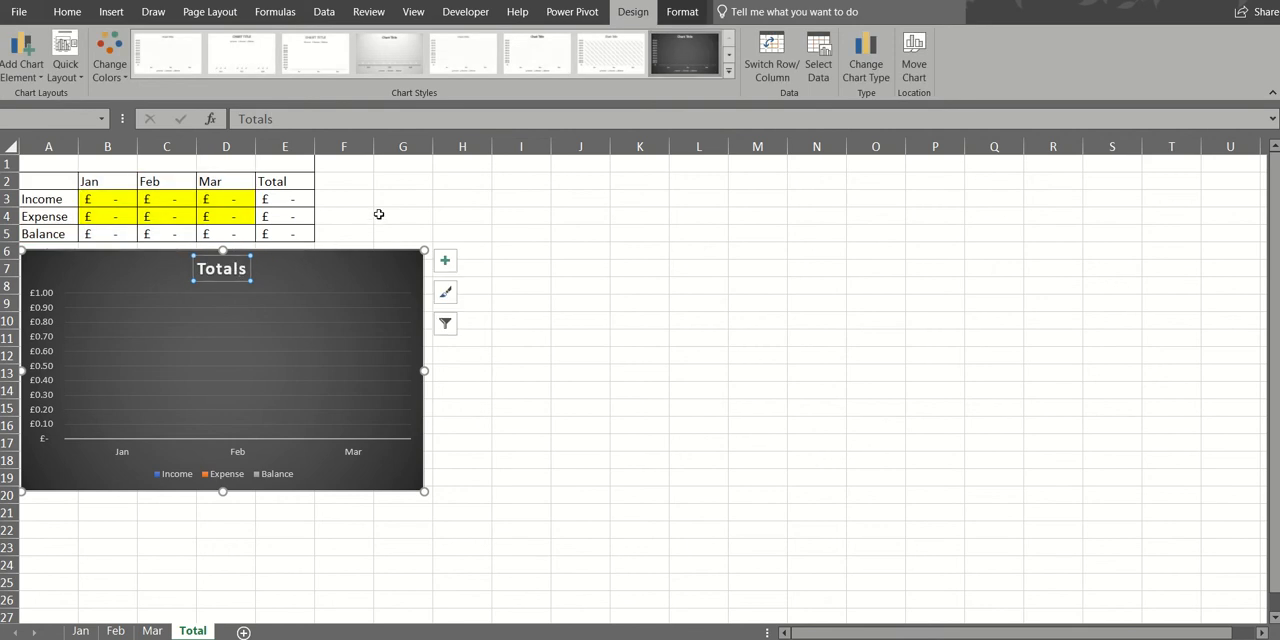
click(379, 214)
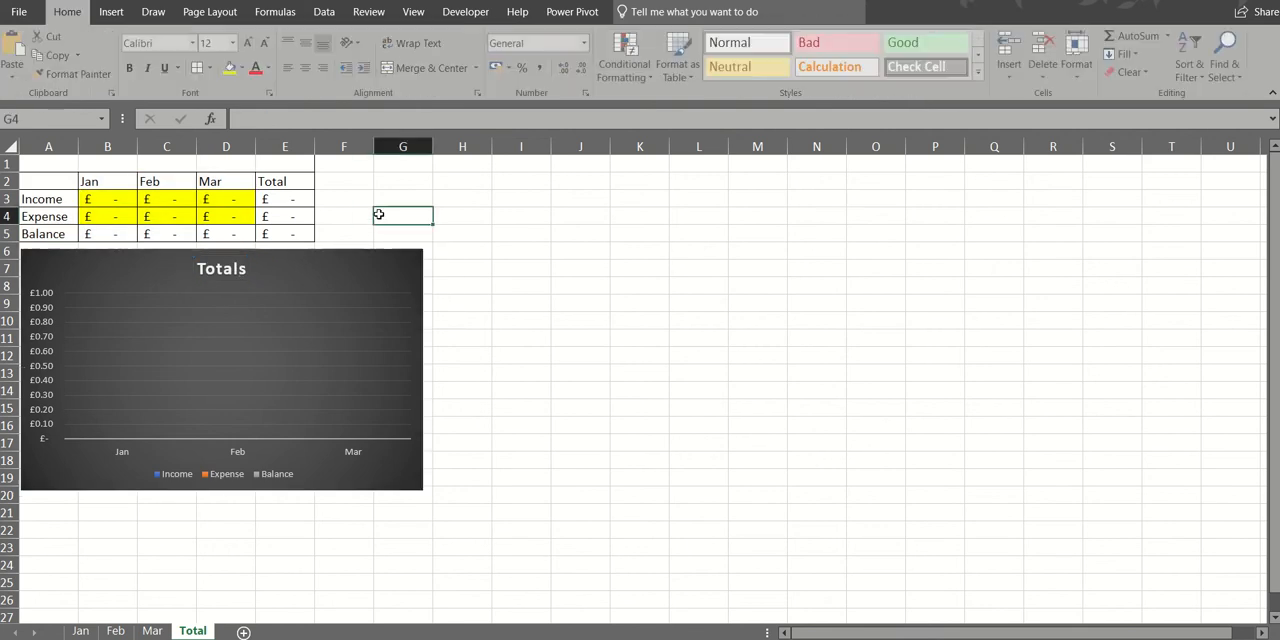
- Enter sample Week 1 figures on the Jan sheet: 10 for income in B3 and 5 for expense in B4
click(83, 631)
click(112, 197)
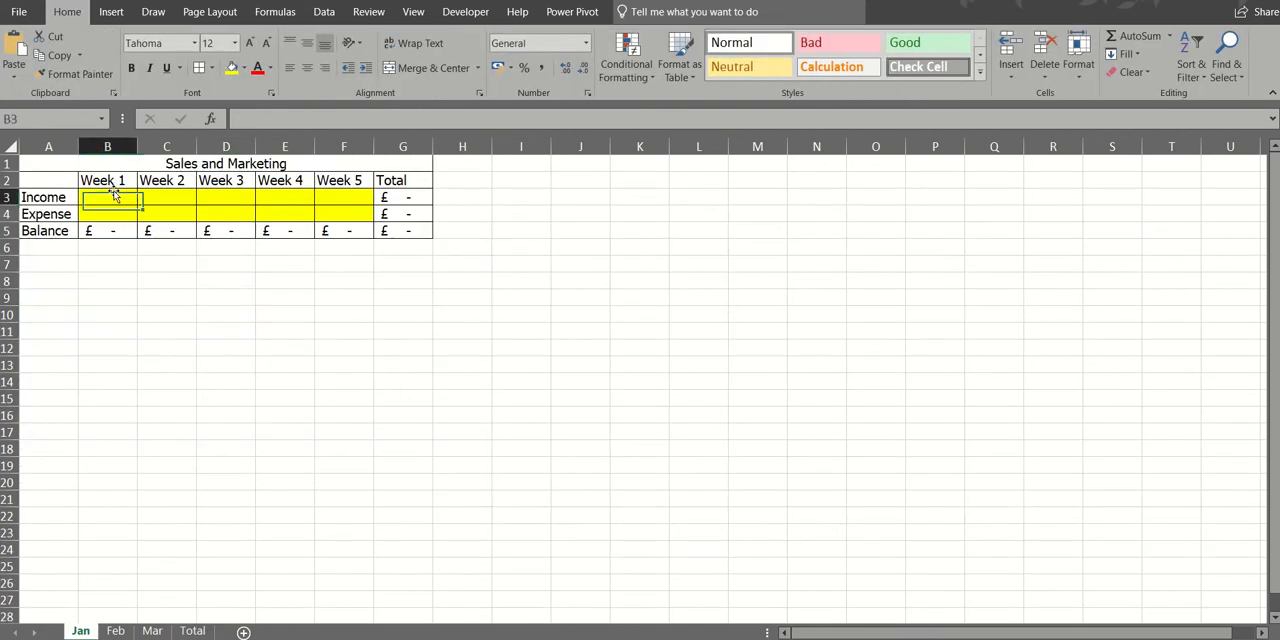
text(10)
key(Return)
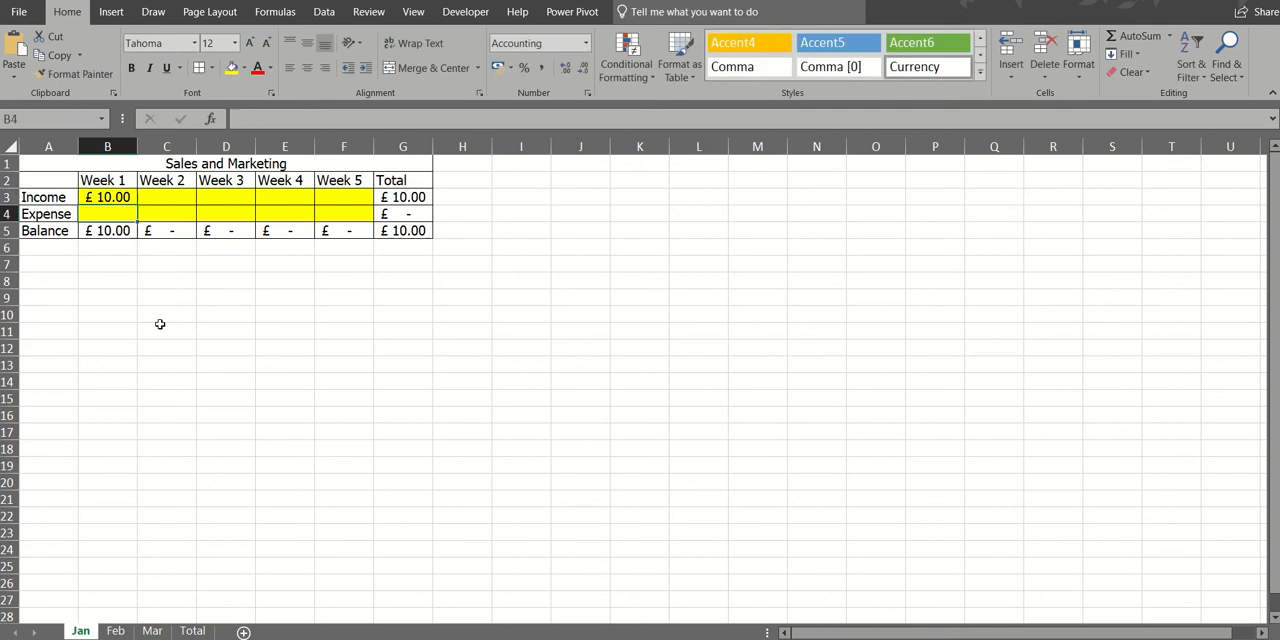
text(5)
key(Return)
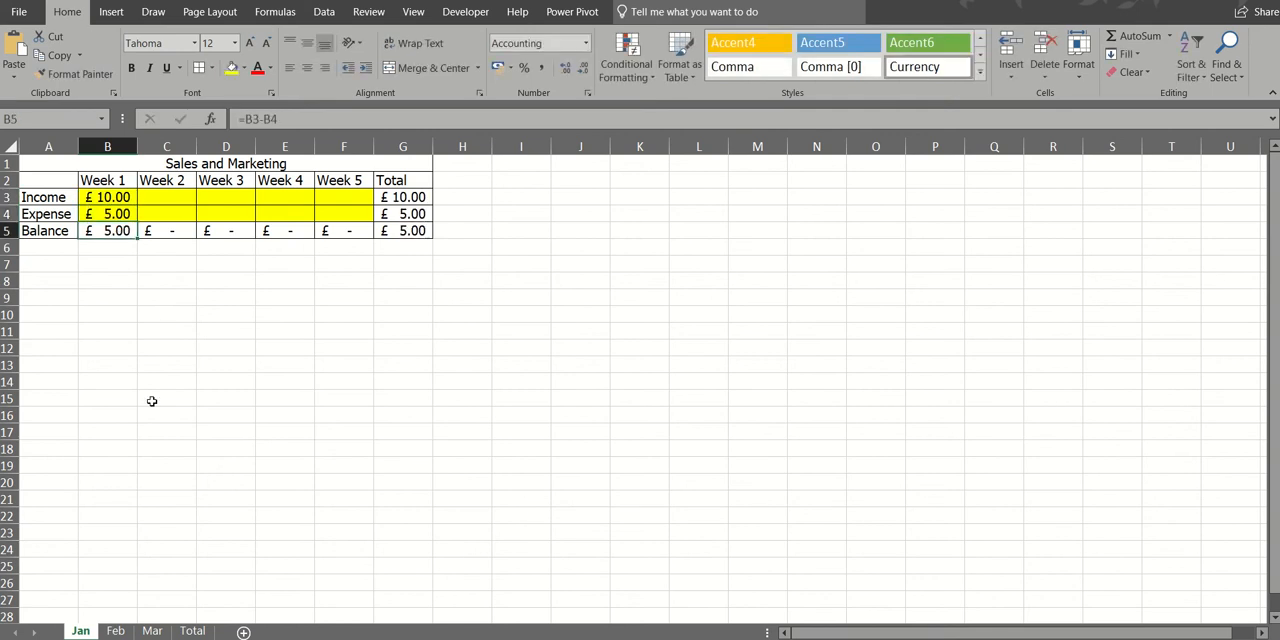
- Enter sample Week 1 figures on the Feb sheet: 10 for income in B3 and 5 for expense in B4
click(115, 631)
click(109, 201)
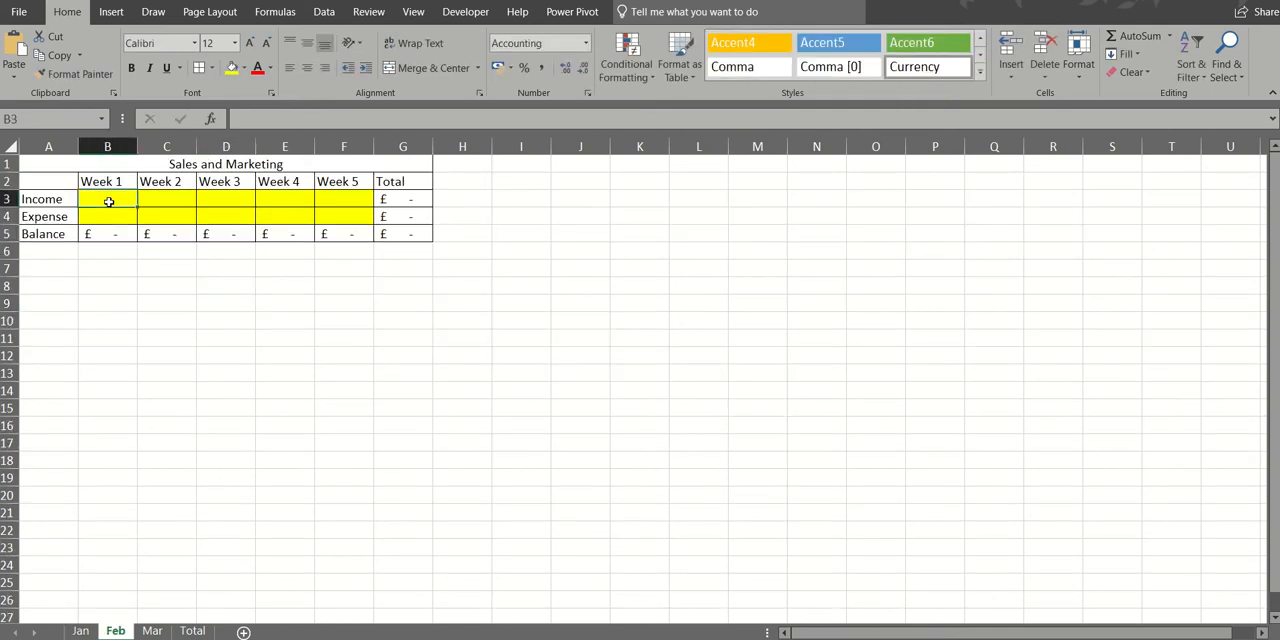
text(10)
key(Return)
text(5)
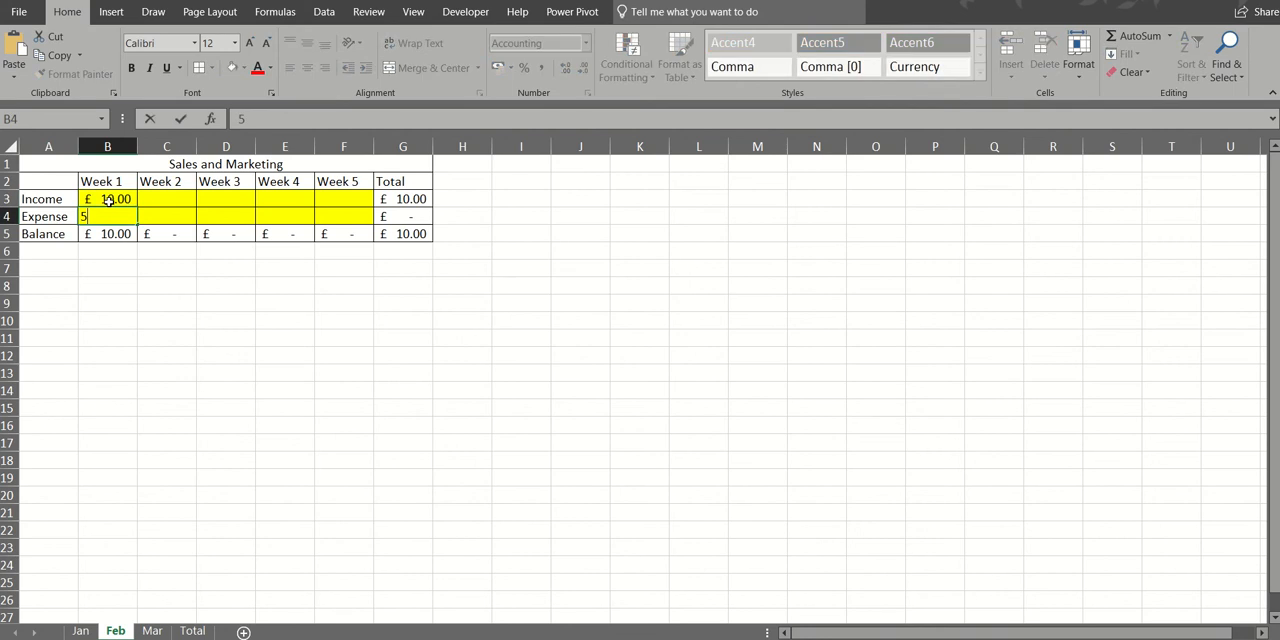
- Enter sample Week 1 figures on the Mar sheet: 10 for income in B3 and 5 for expense in B4
click(152, 631)
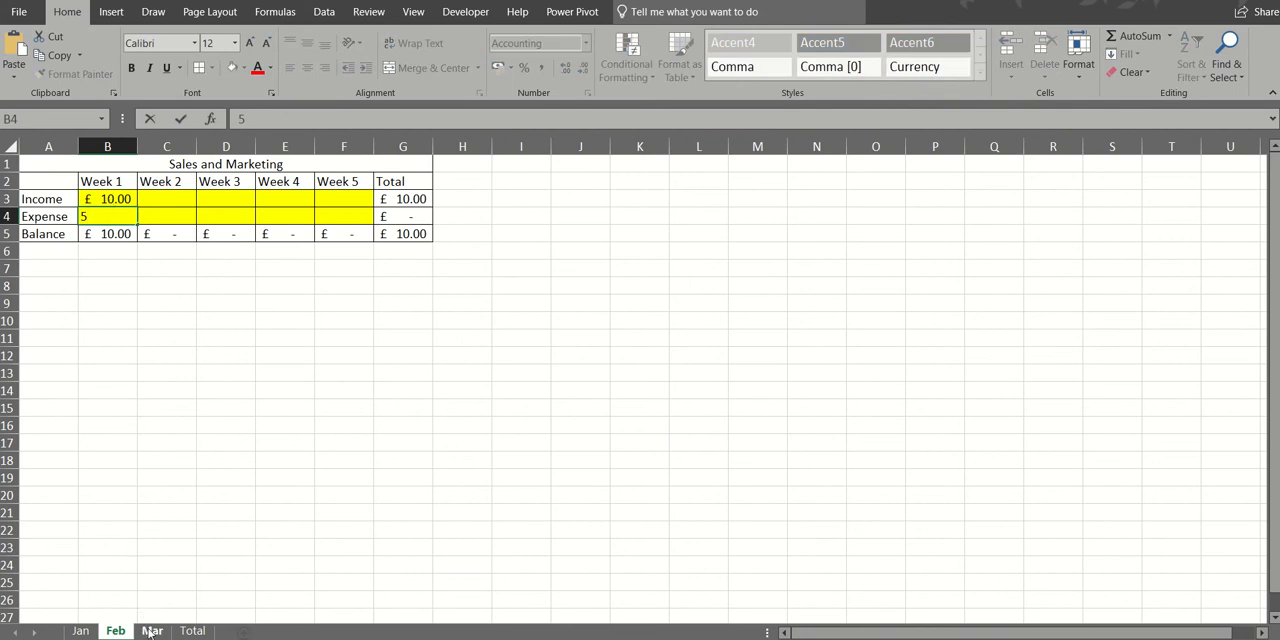
click(122, 202)
text(10)
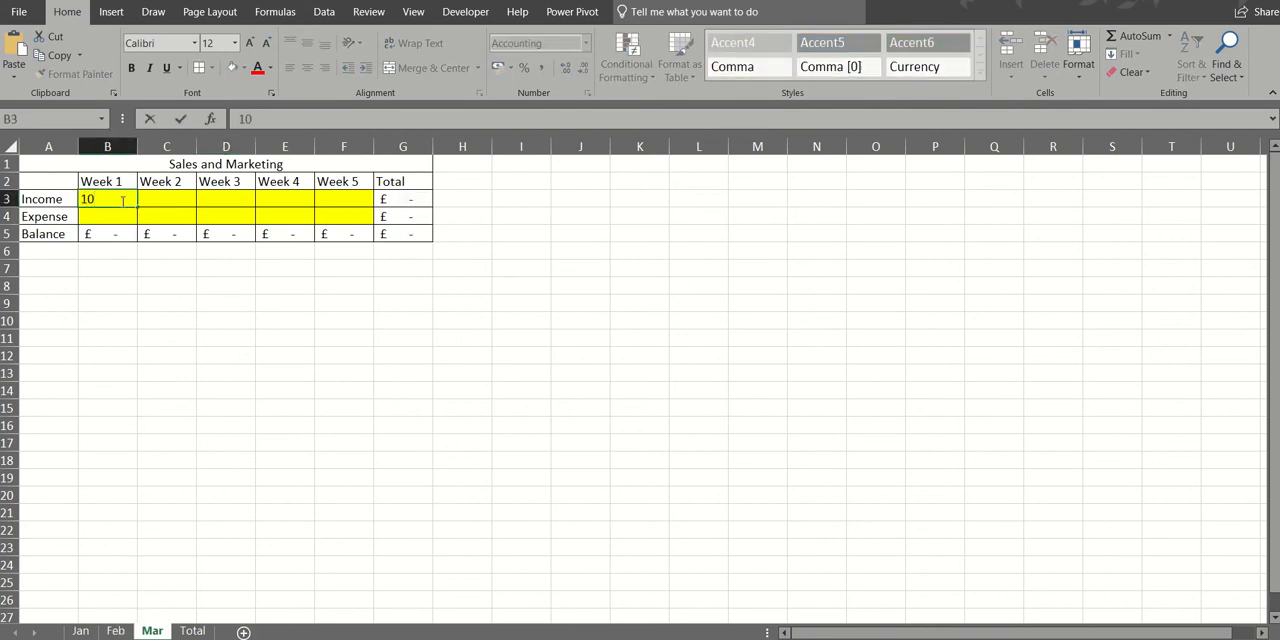
key(Return)
text(5)
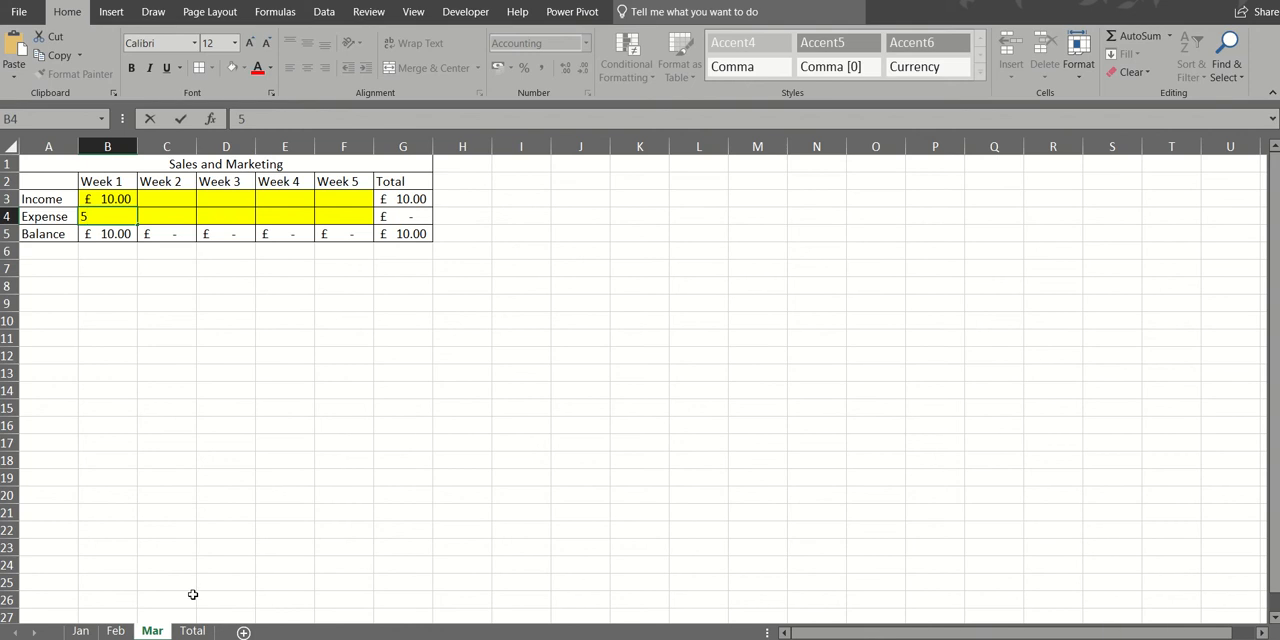
- Examine the Totals chart and the linked income, expense and balance formulas for each month on the Total sheet
click(192, 630)
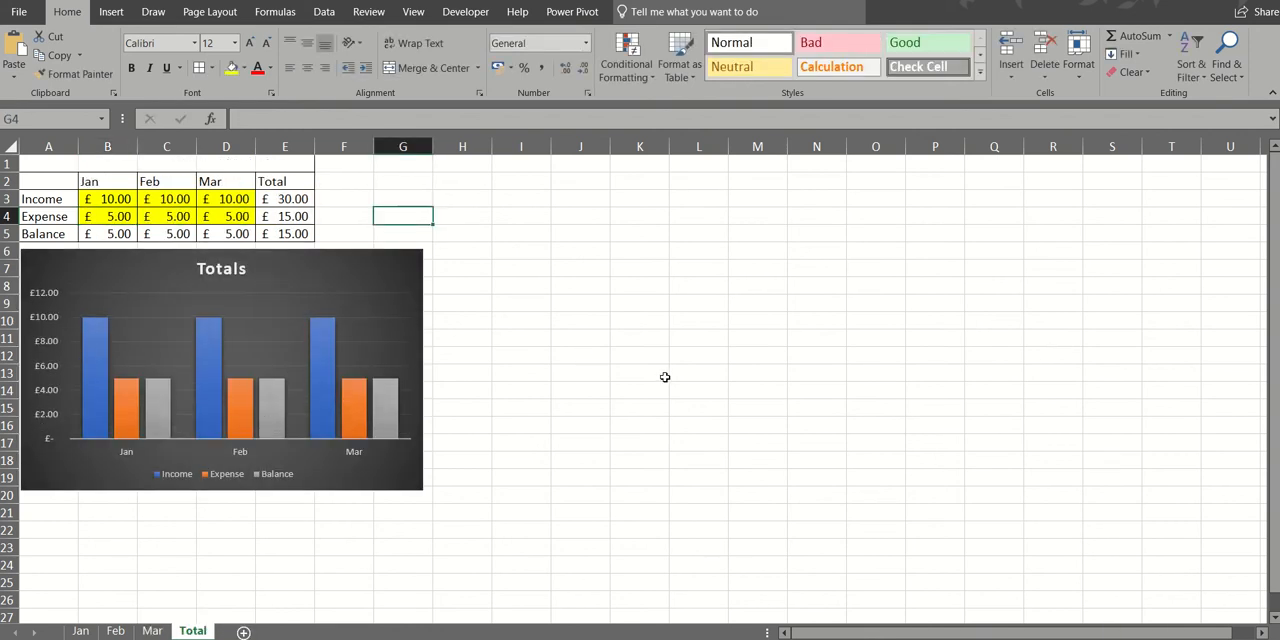
click(542, 402)
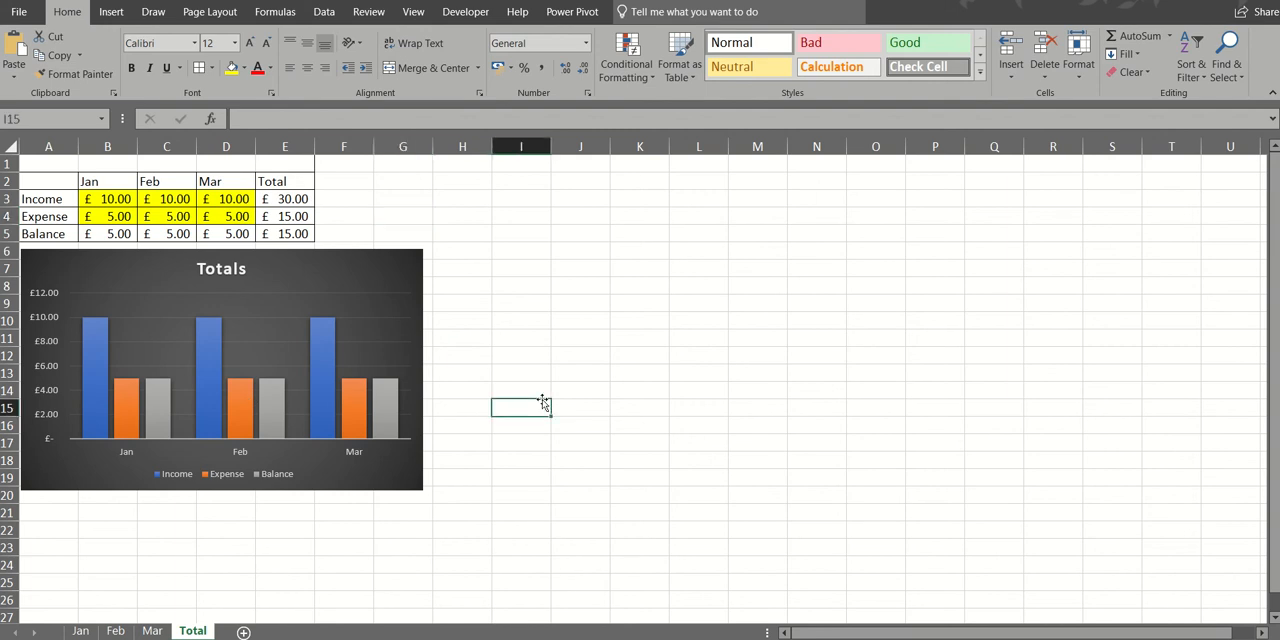
click(201, 196)
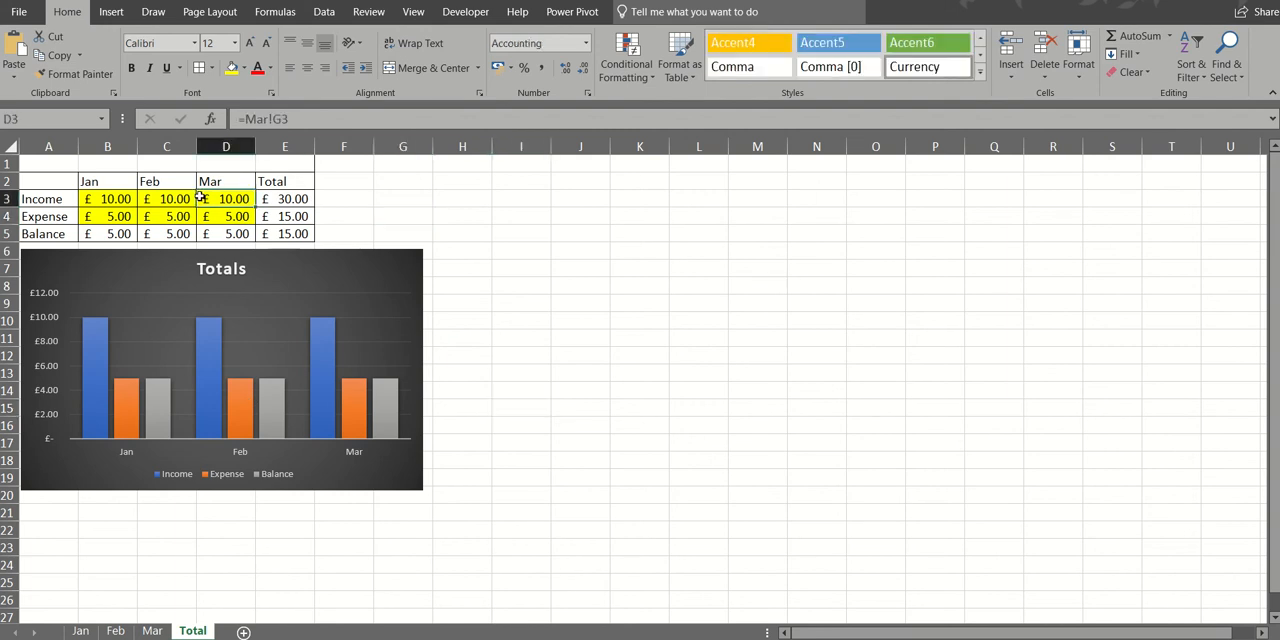
click(144, 198)
click(230, 217)
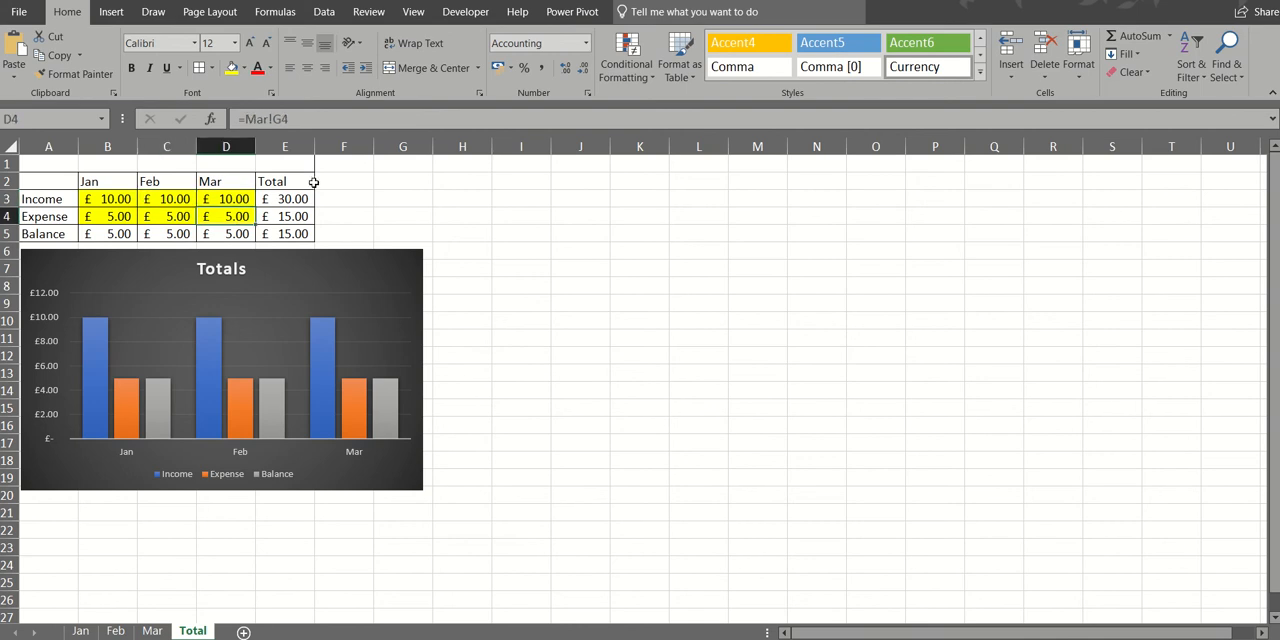
click(68, 196)
click(108, 214)
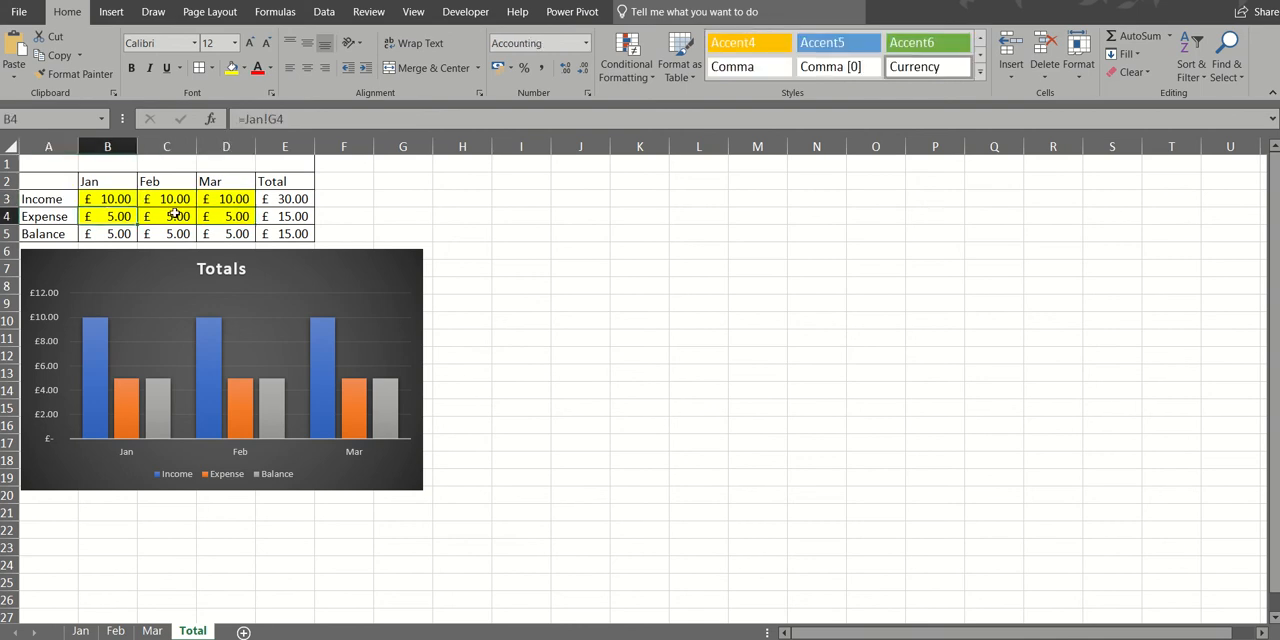
click(175, 214)
click(238, 217)
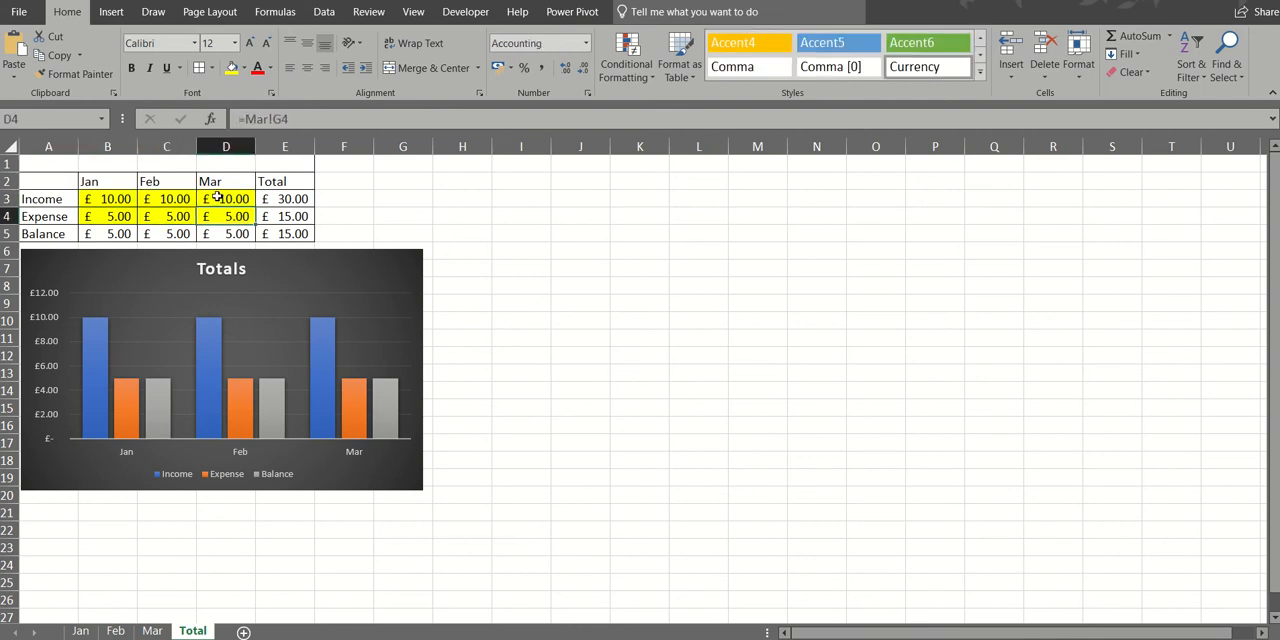
click(217, 197)
click(176, 198)
click(168, 220)
click(229, 229)
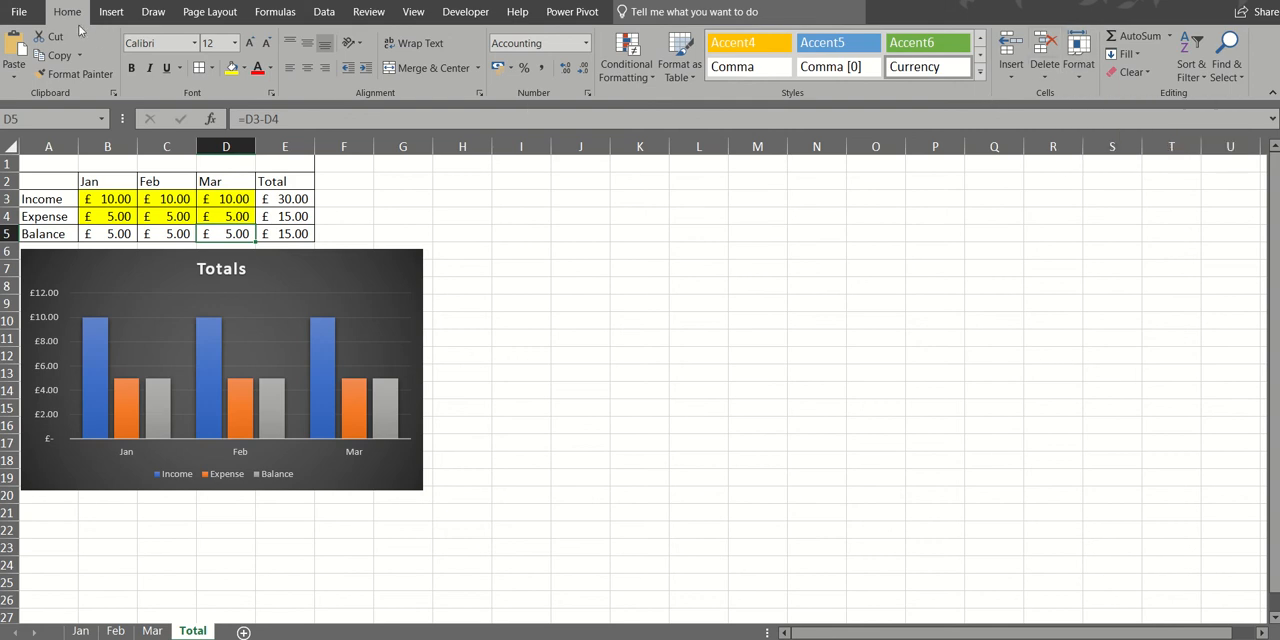
- Protect the Total sheet with a password, additionally allowing users to format columns, and re-enter the password to confirm
click(1078, 55)
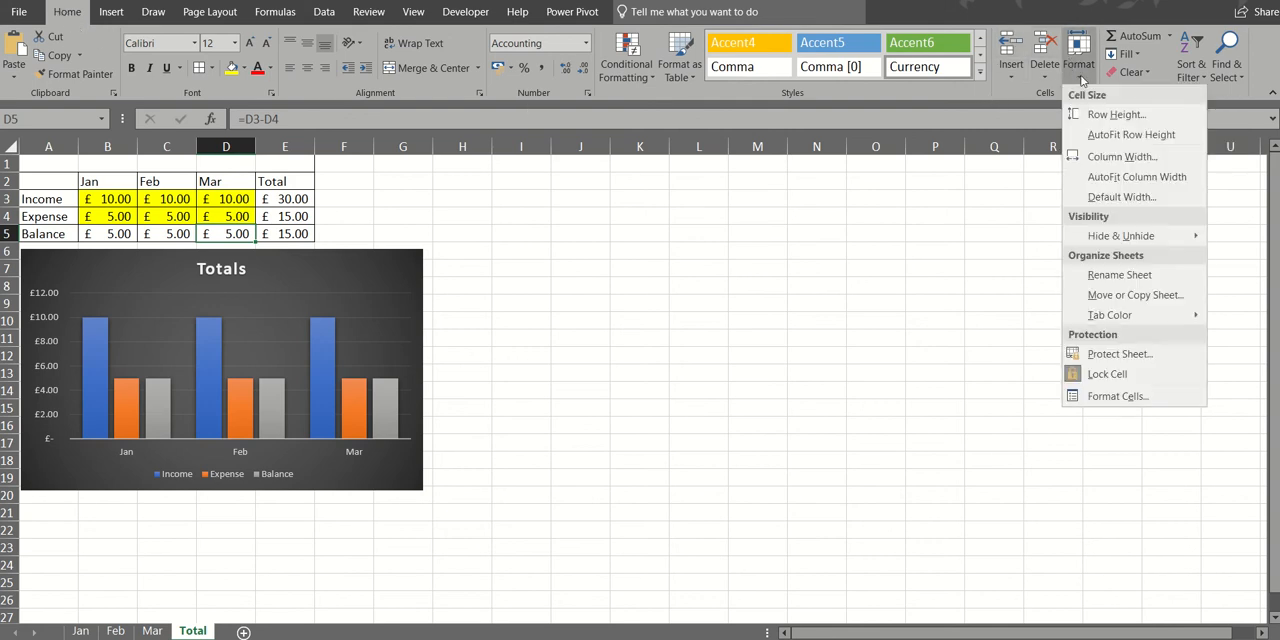
click(1106, 355)
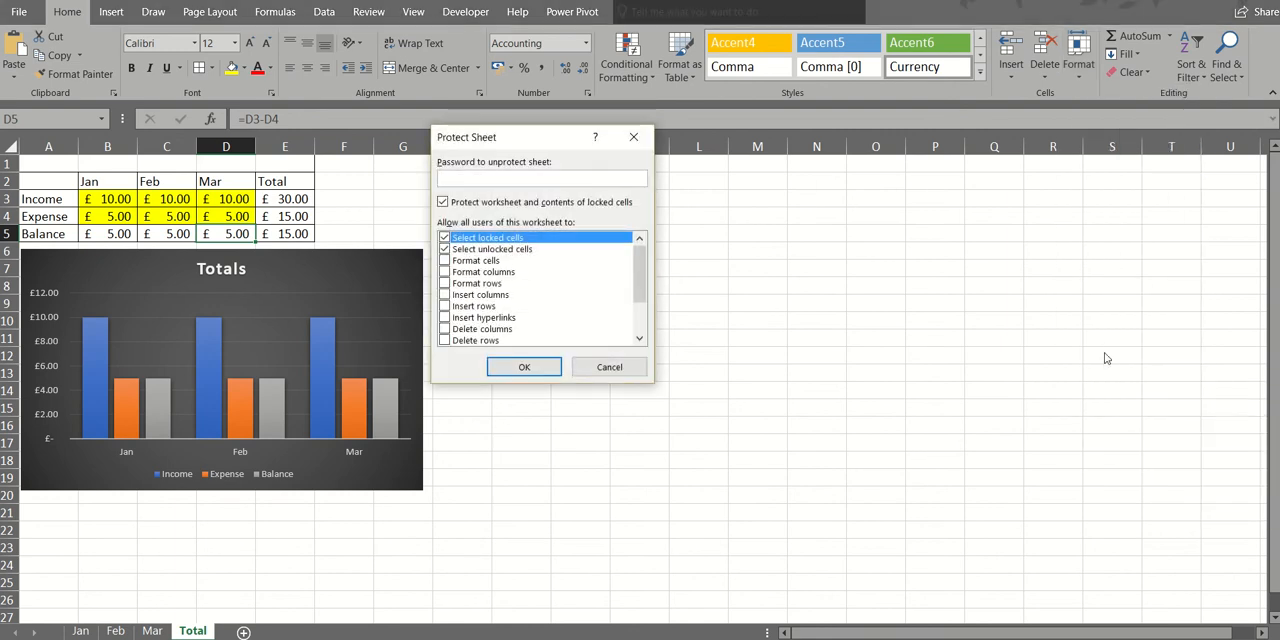
text(*****)
click(445, 273)
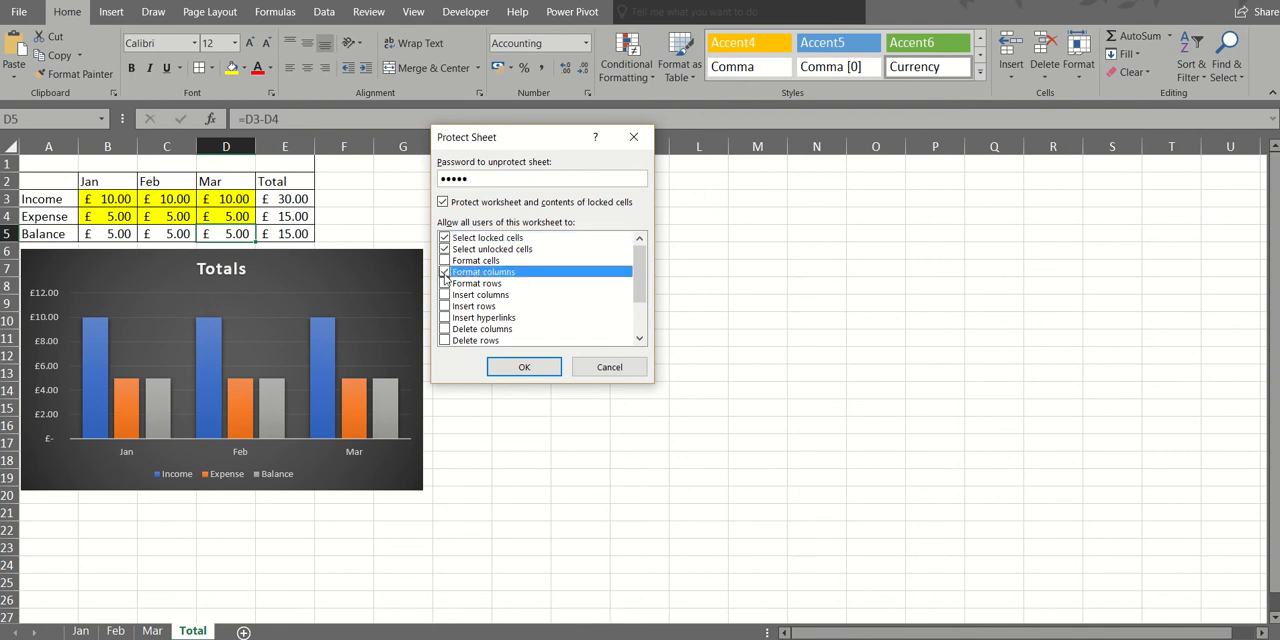
click(524, 367)
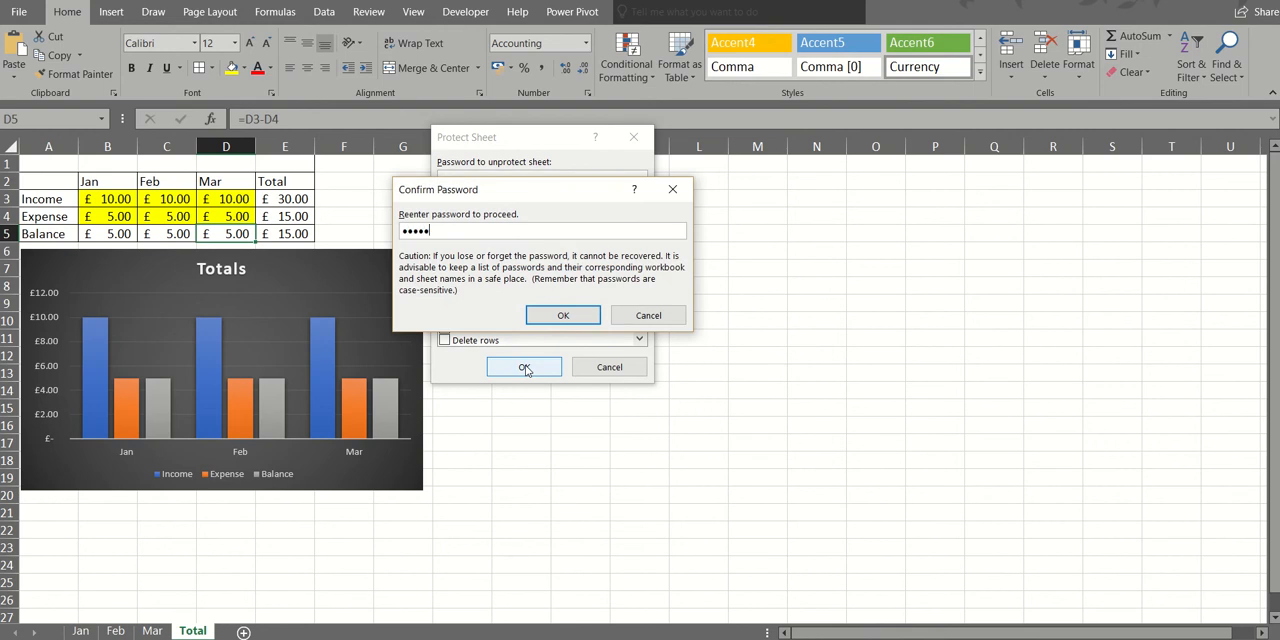
click(562, 314)
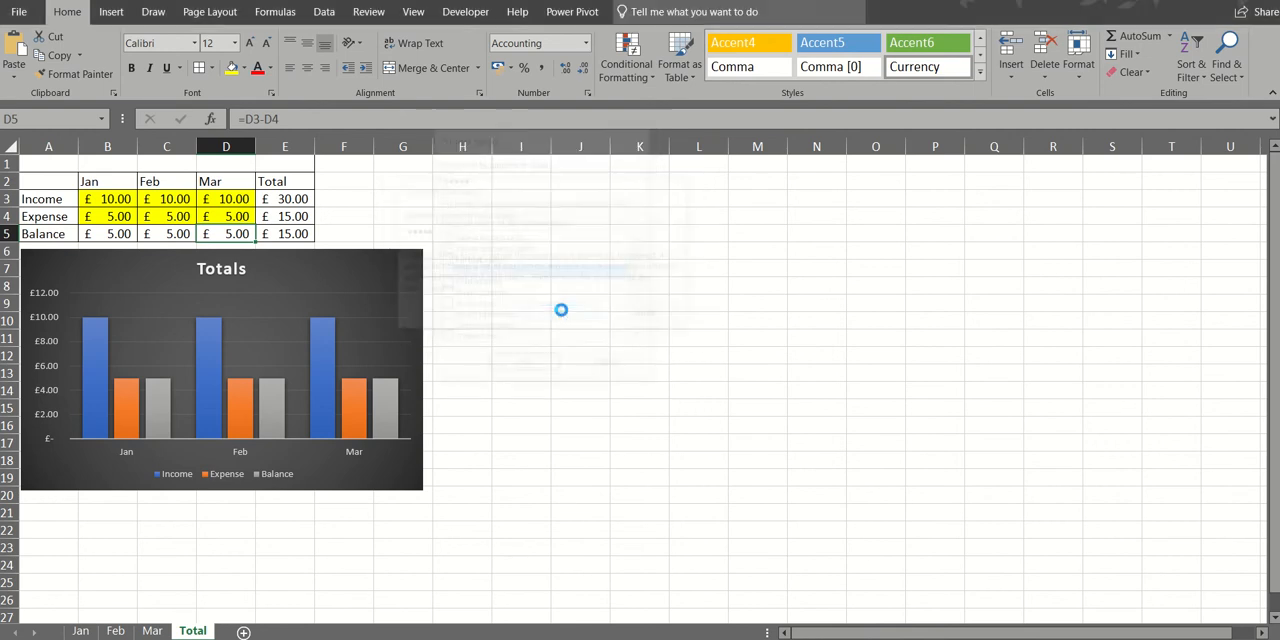
- Test the sheet protection by trying to edit the empty cell F3 and the Mar income cell D3
double_click(330, 200)
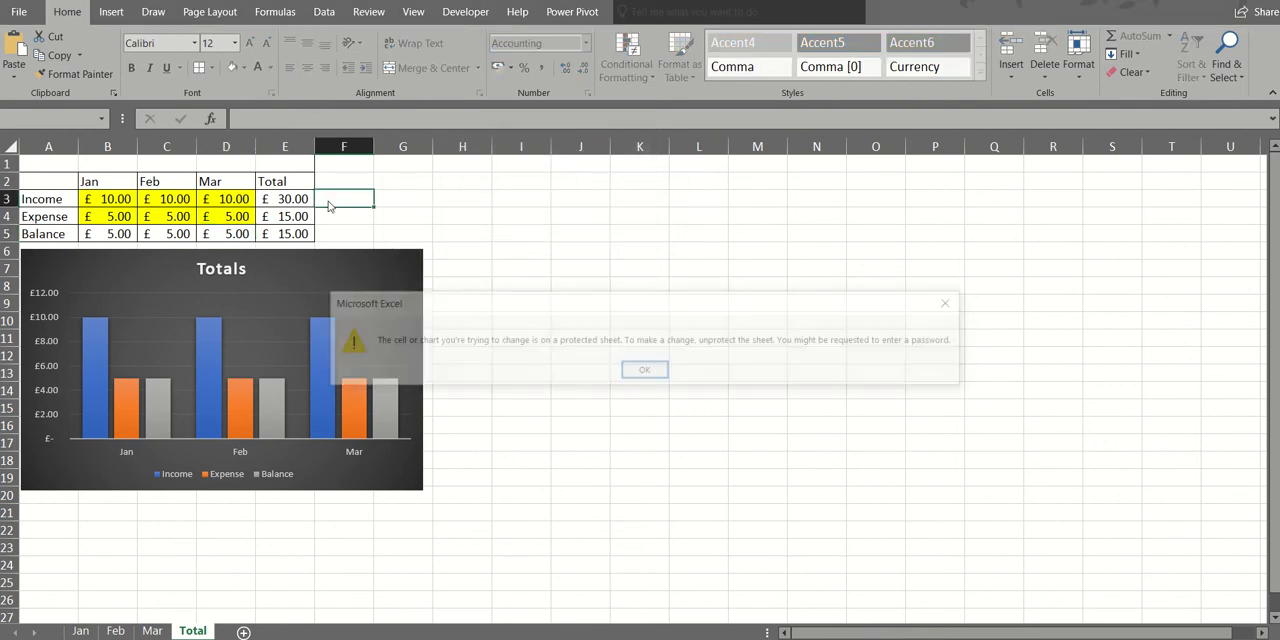
click(647, 369)
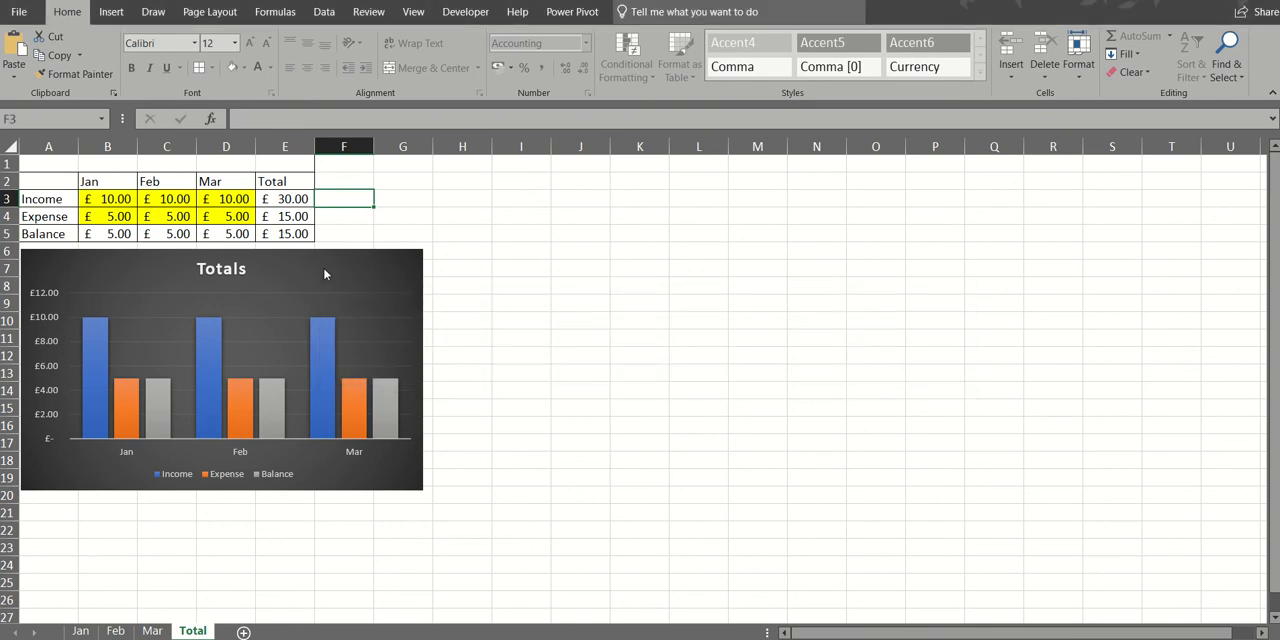
click(219, 202)
double_click(219, 203)
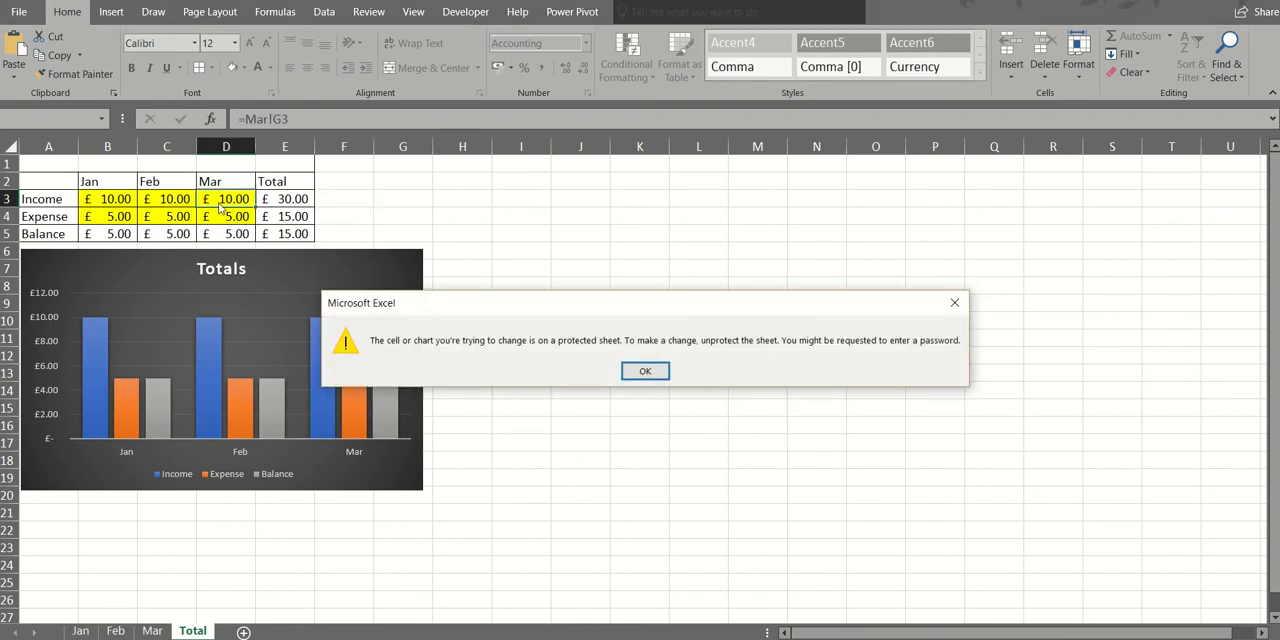
- Examine the income and expense entry cells and the weekly balance formulas on the Jan sheet
click(651, 371)
click(80, 631)
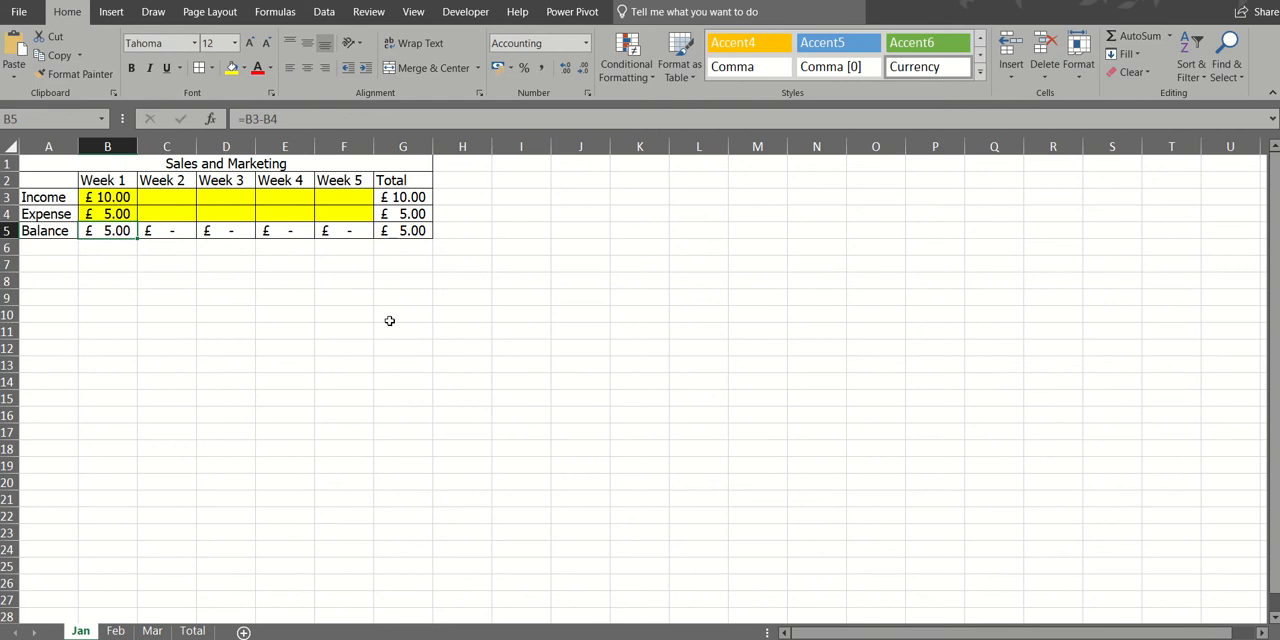
drag(120, 193, 345, 211)
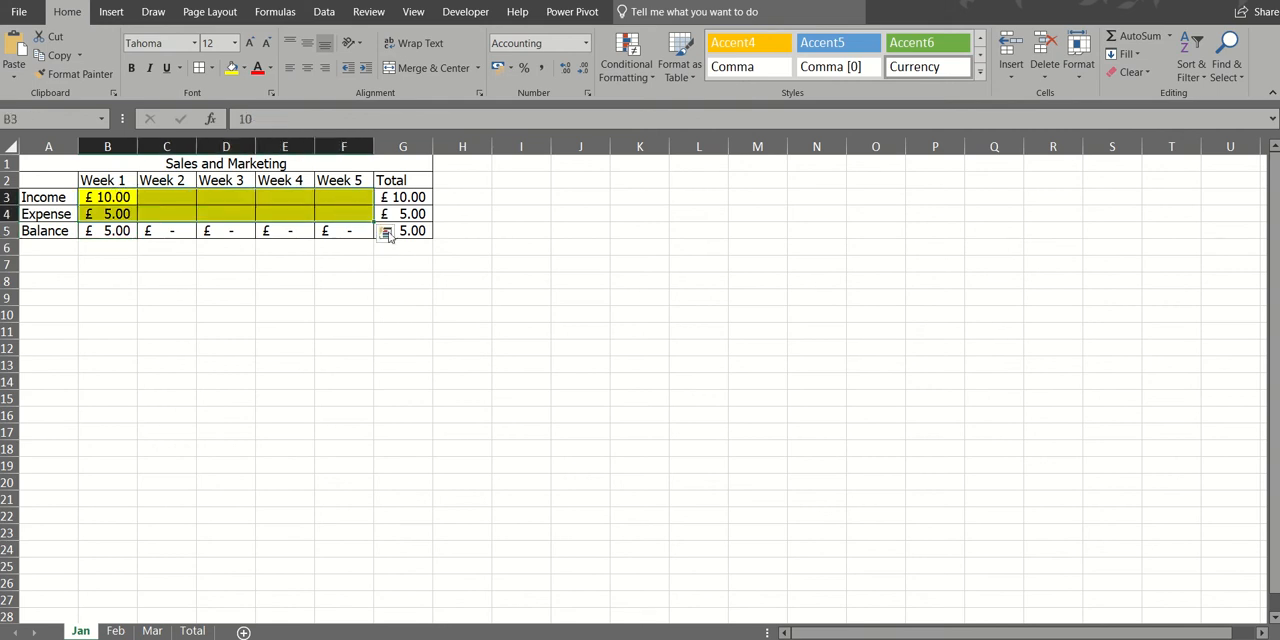
click(345, 230)
click(283, 230)
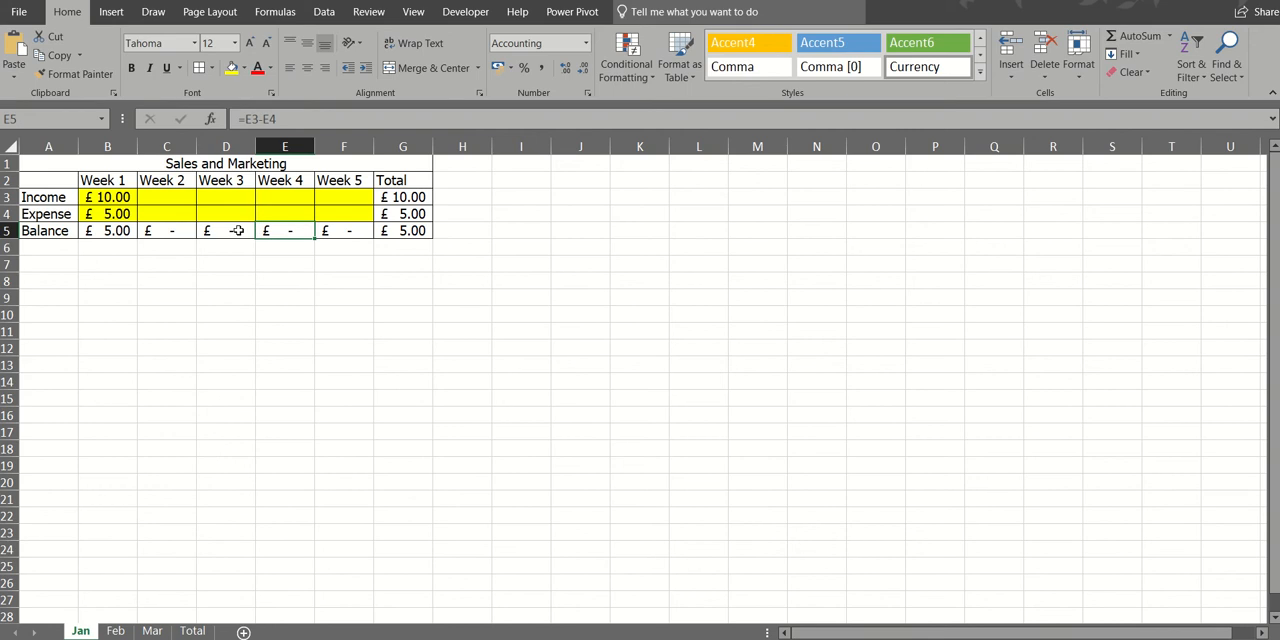
click(233, 230)
click(207, 292)
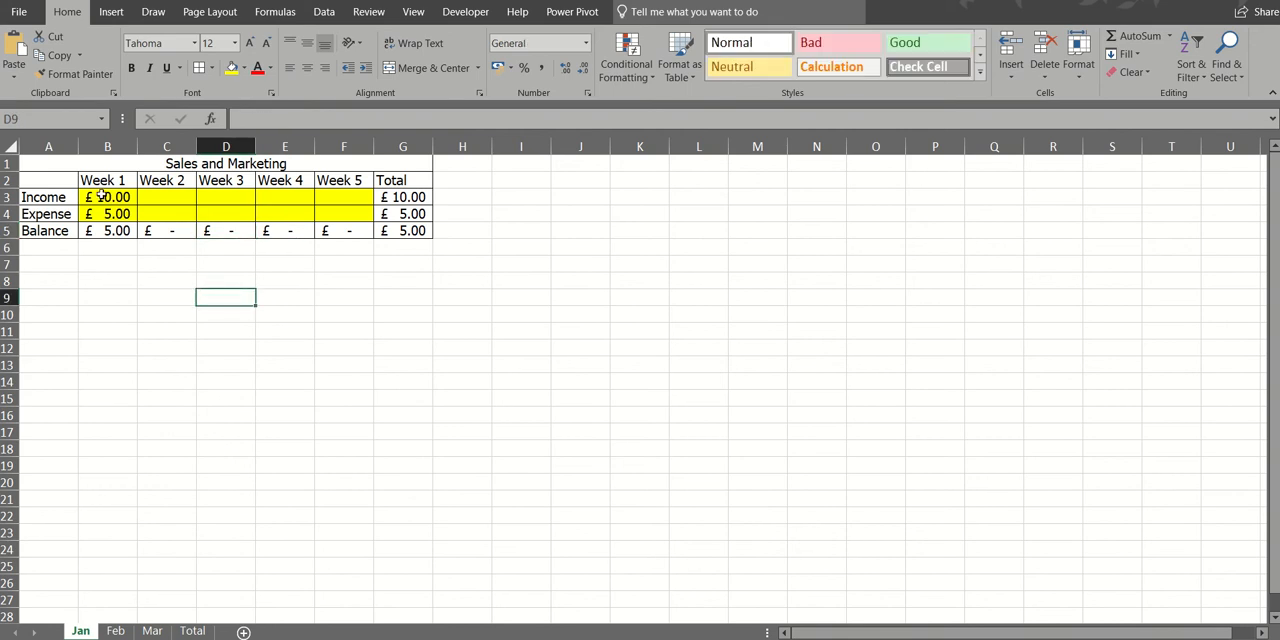
- Unlock the weekly income and expense cells B3:F4 on the Jan sheet
drag(101, 196, 352, 207)
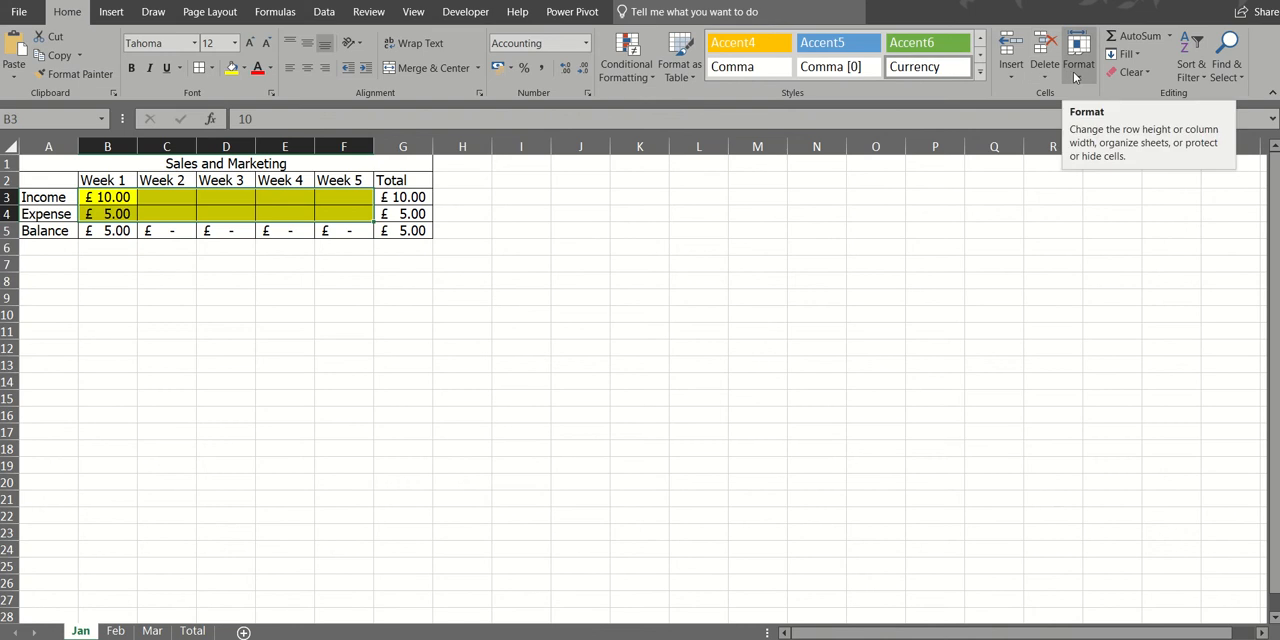
click(1076, 72)
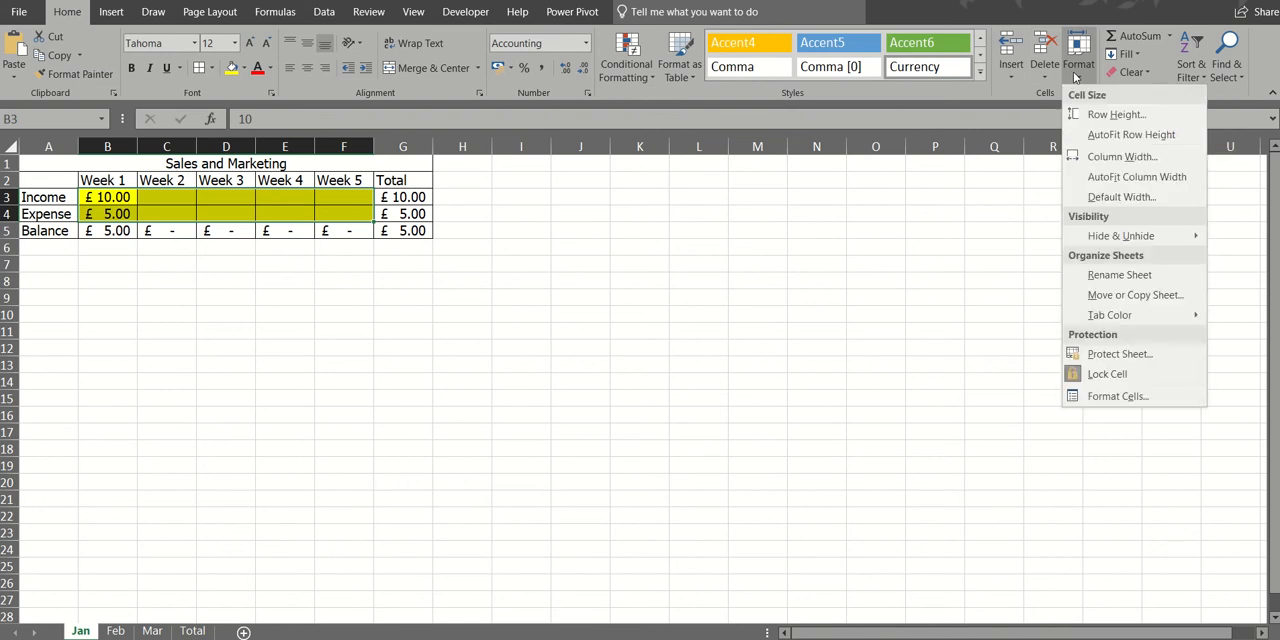
click(1135, 375)
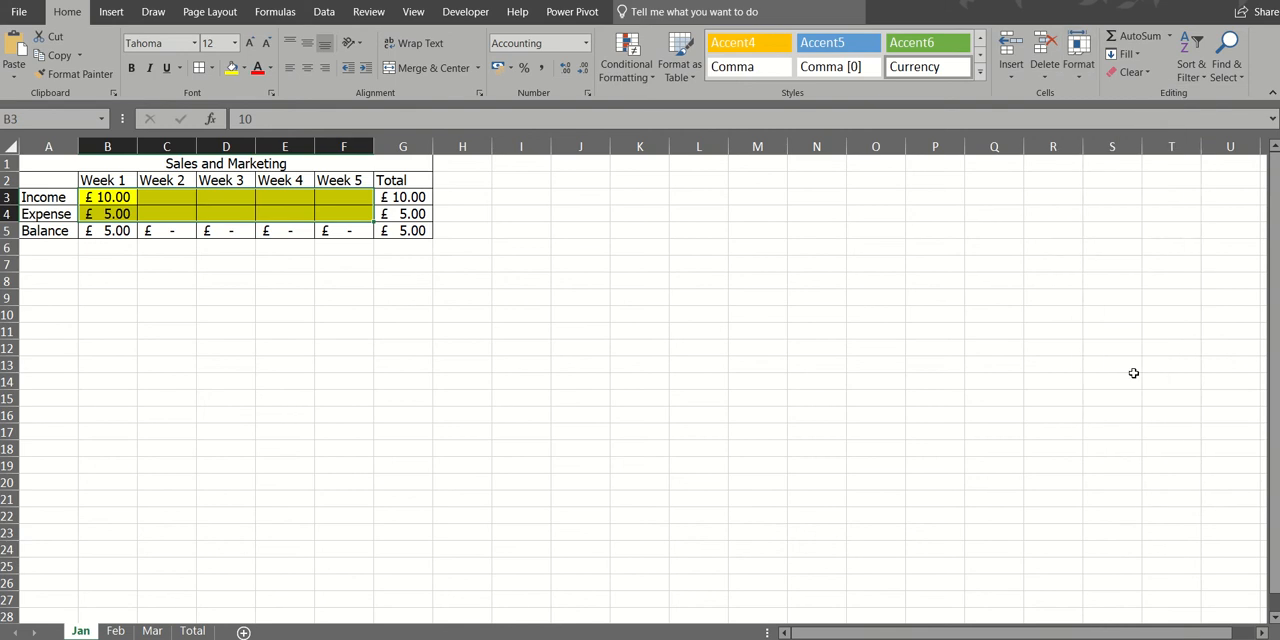
click(1035, 147)
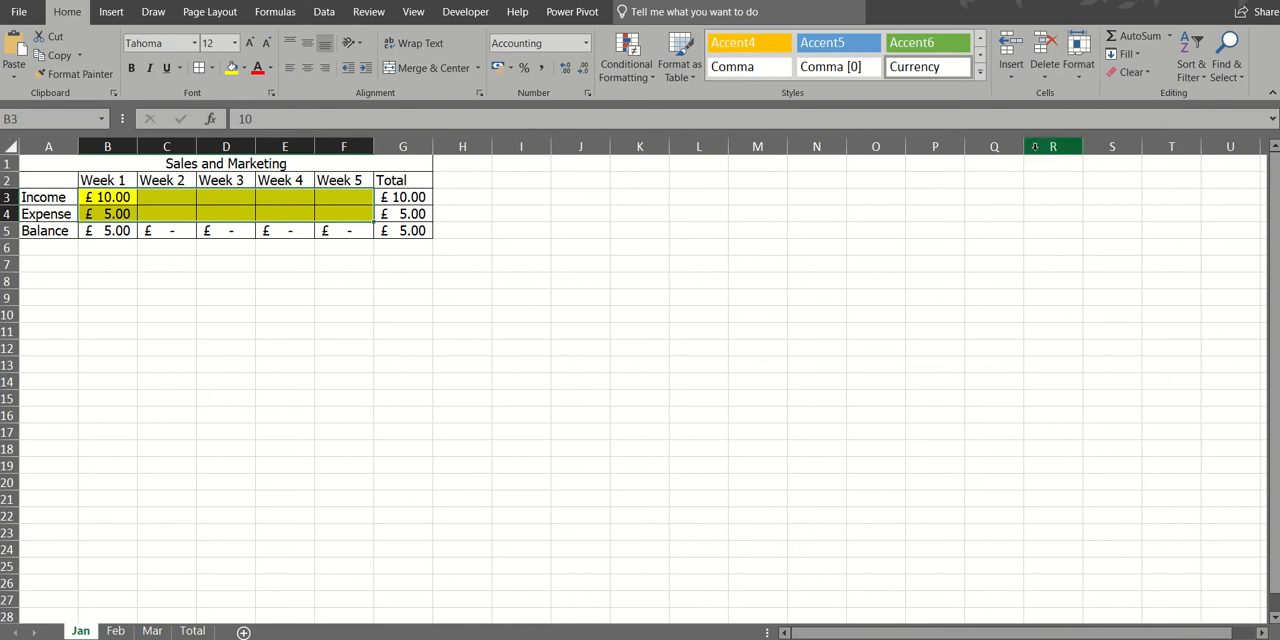
- Protect the Jan sheet without a password, allowing users only to select locked and unlocked cells
click(1079, 80)
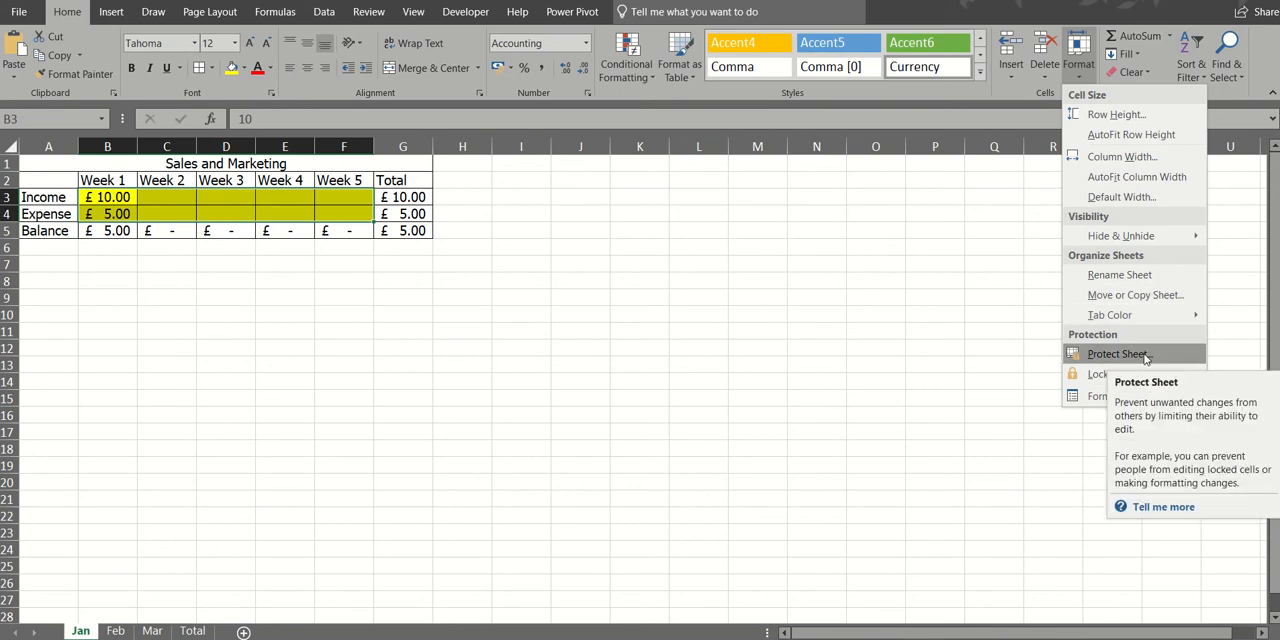
click(1146, 358)
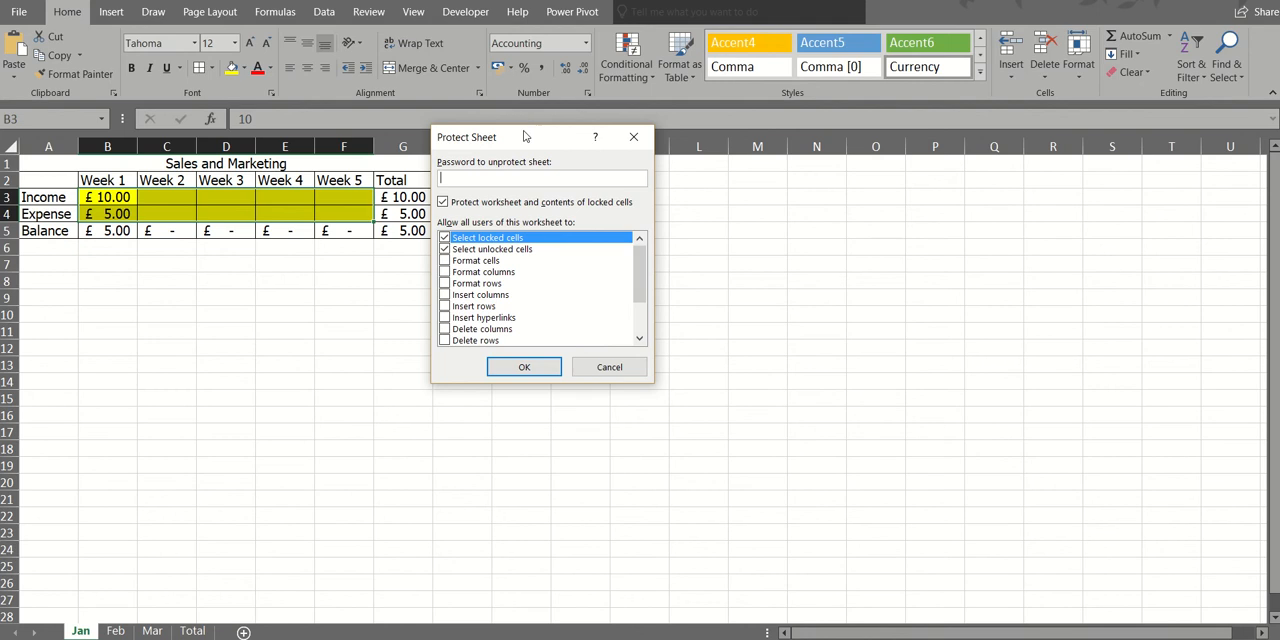
drag(525, 136, 667, 170)
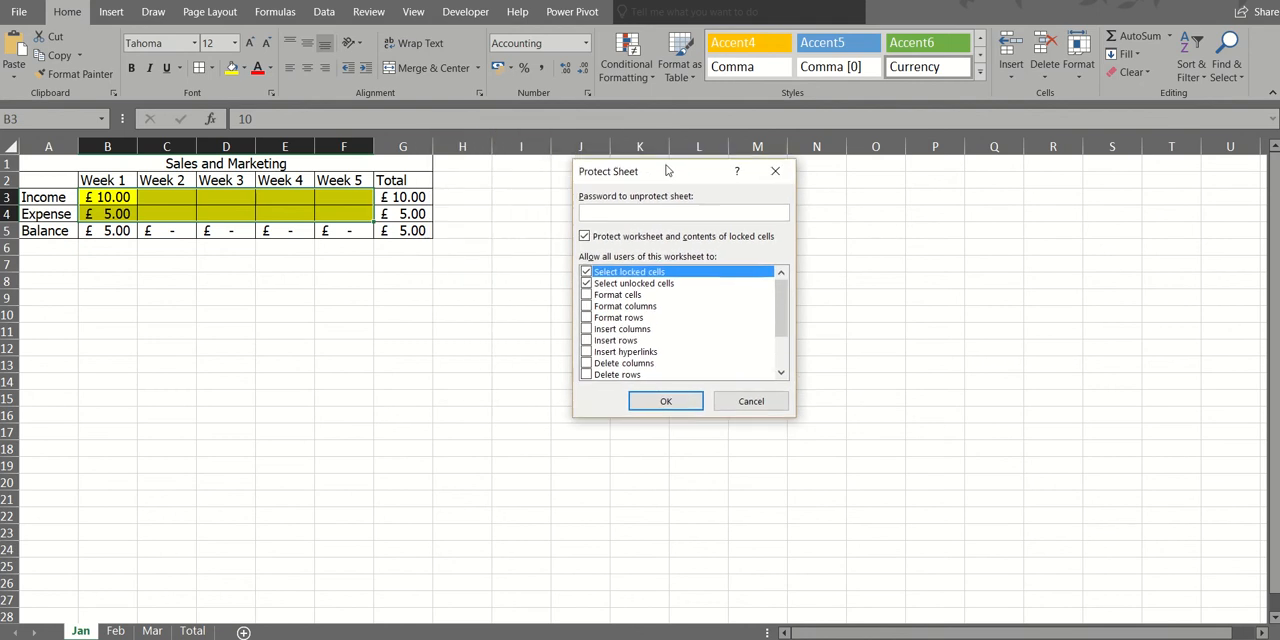
click(662, 402)
- Test the Jan sheet's protection by trying to edit the empty cell H7
click(484, 263)
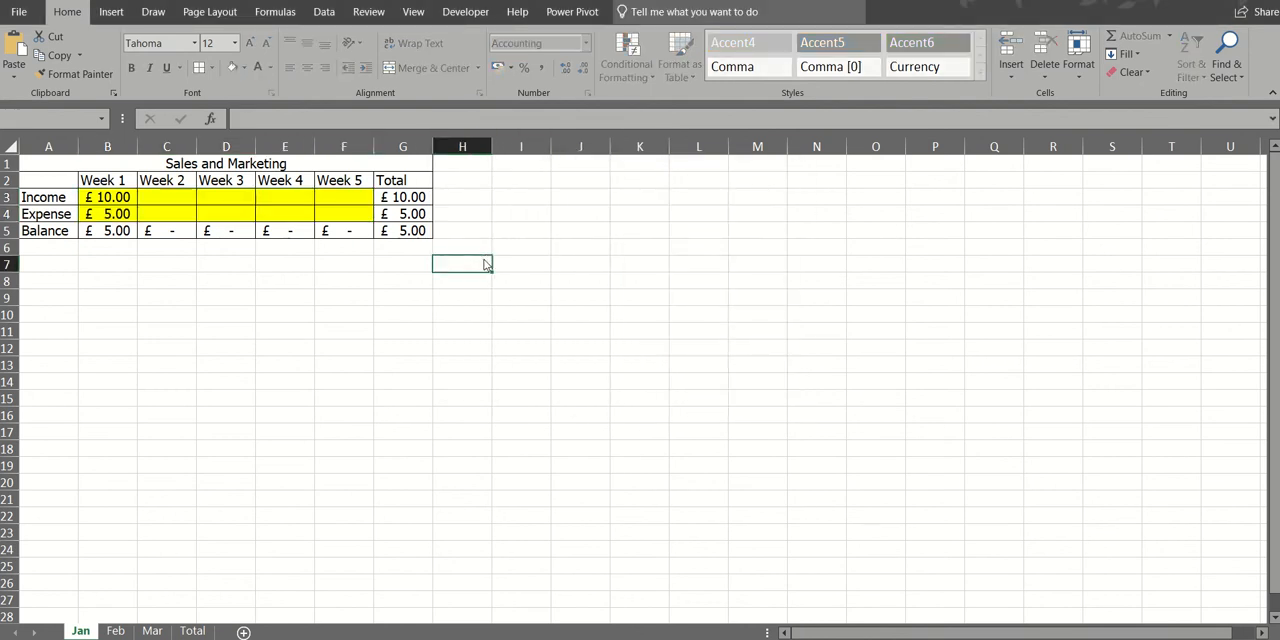
double_click(484, 263)
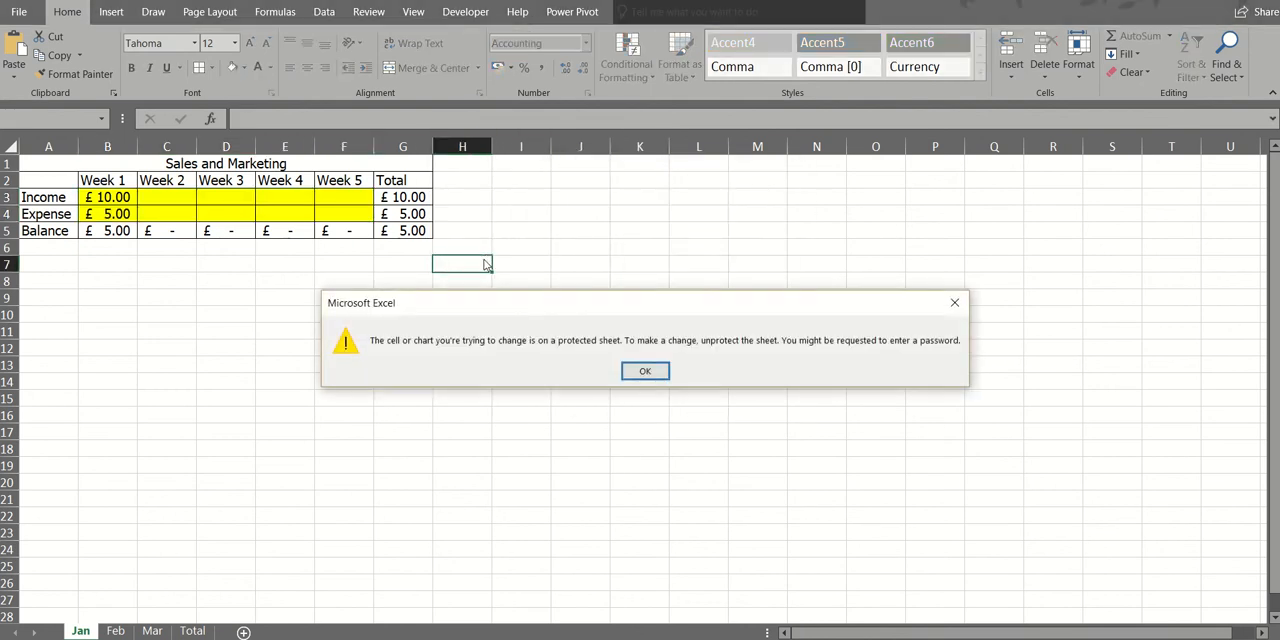
click(645, 371)
- Enter Week 4 figures in the unlocked Jan cells: 23 for income in E3 and 33 for expense in E4
click(274, 193)
text(23)
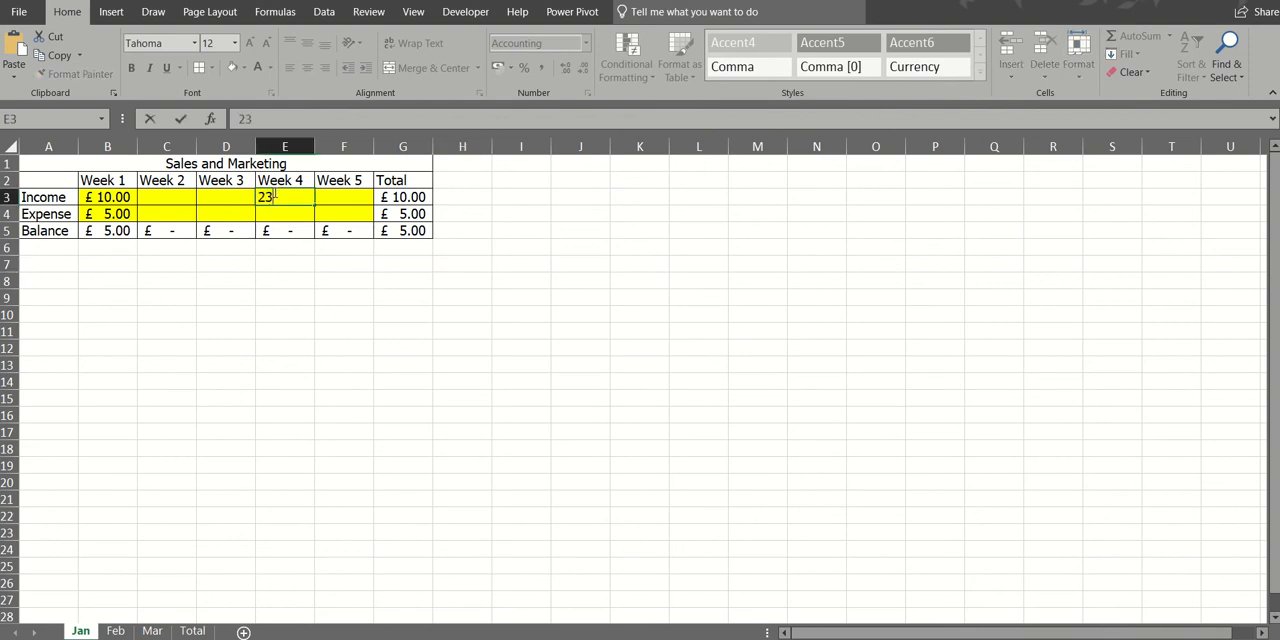
key(Return)
text(33)
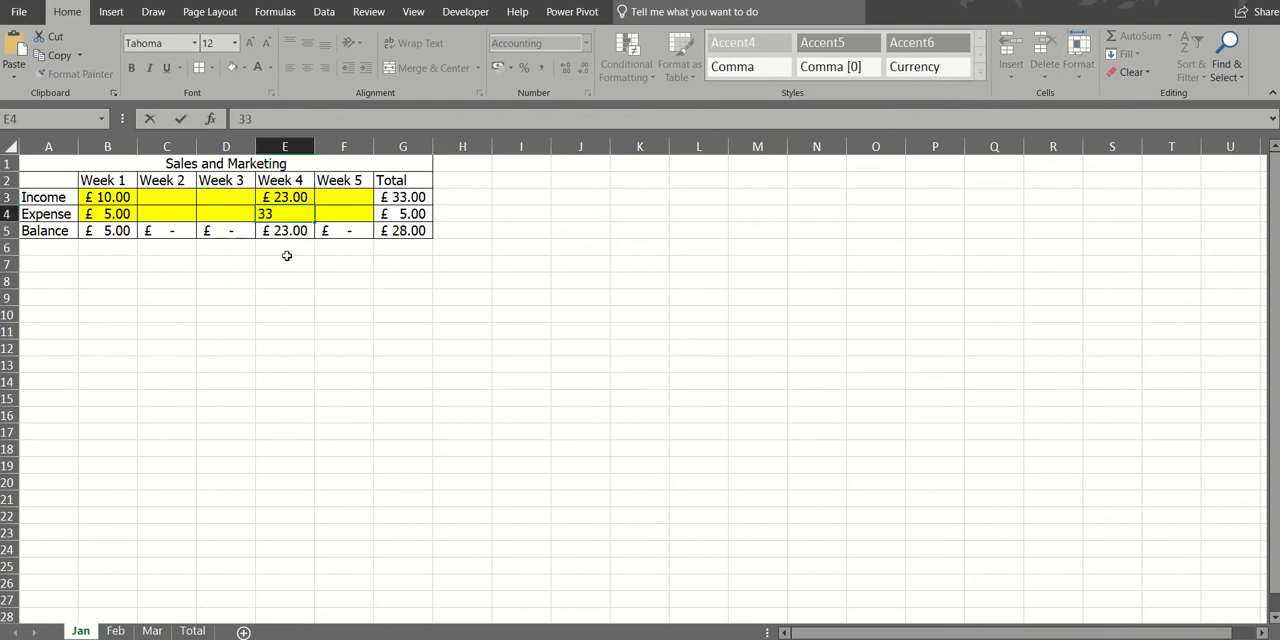
click(287, 261)
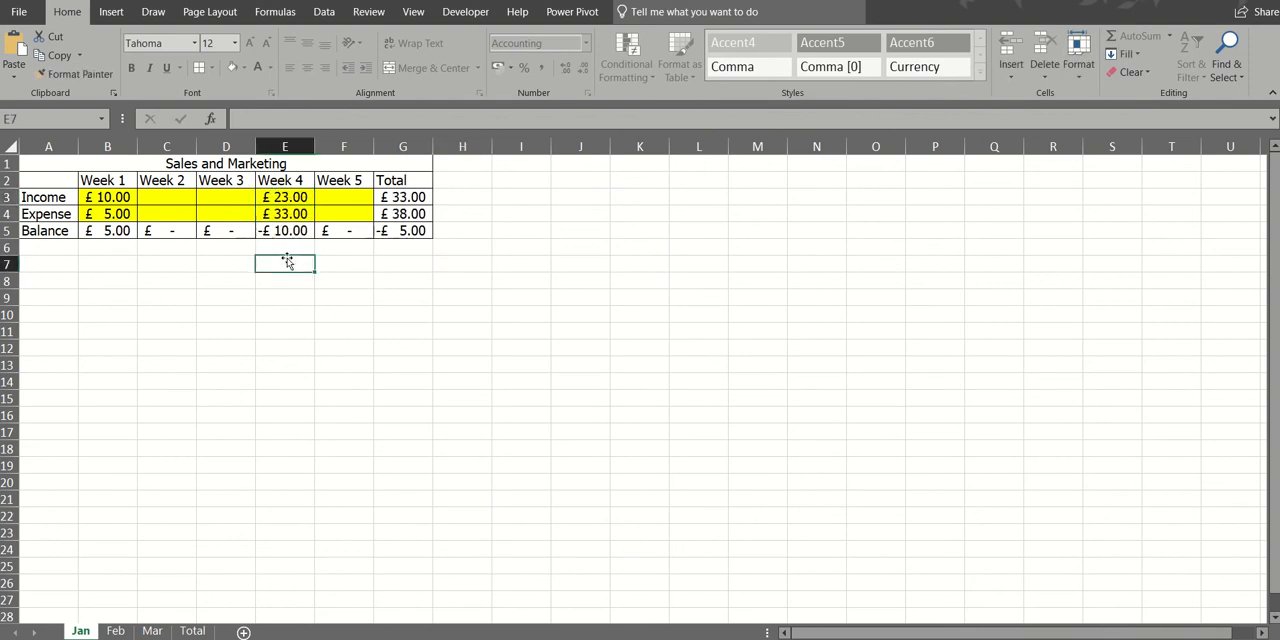
- Unlock the weekly income and expense cells B3:F4 on the Feb sheet
click(116, 631)
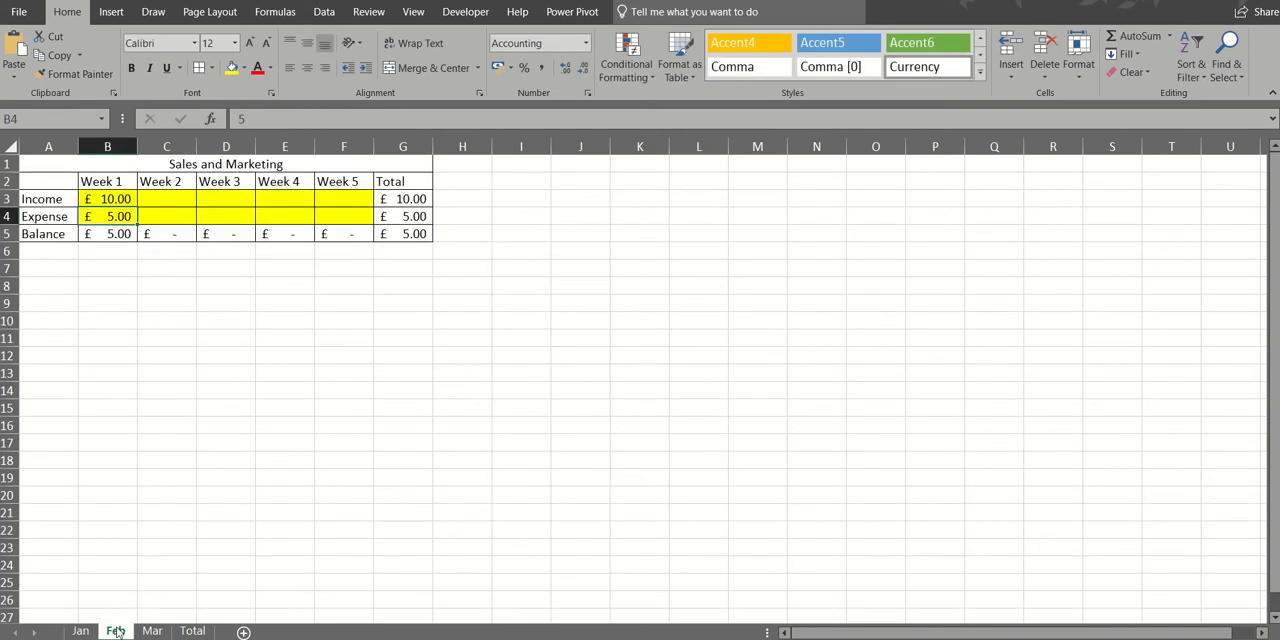
mouse_move(110, 199)
mouse_down()
mouse_move(257, 220)
mouse_move(326, 214)
mouse_up()
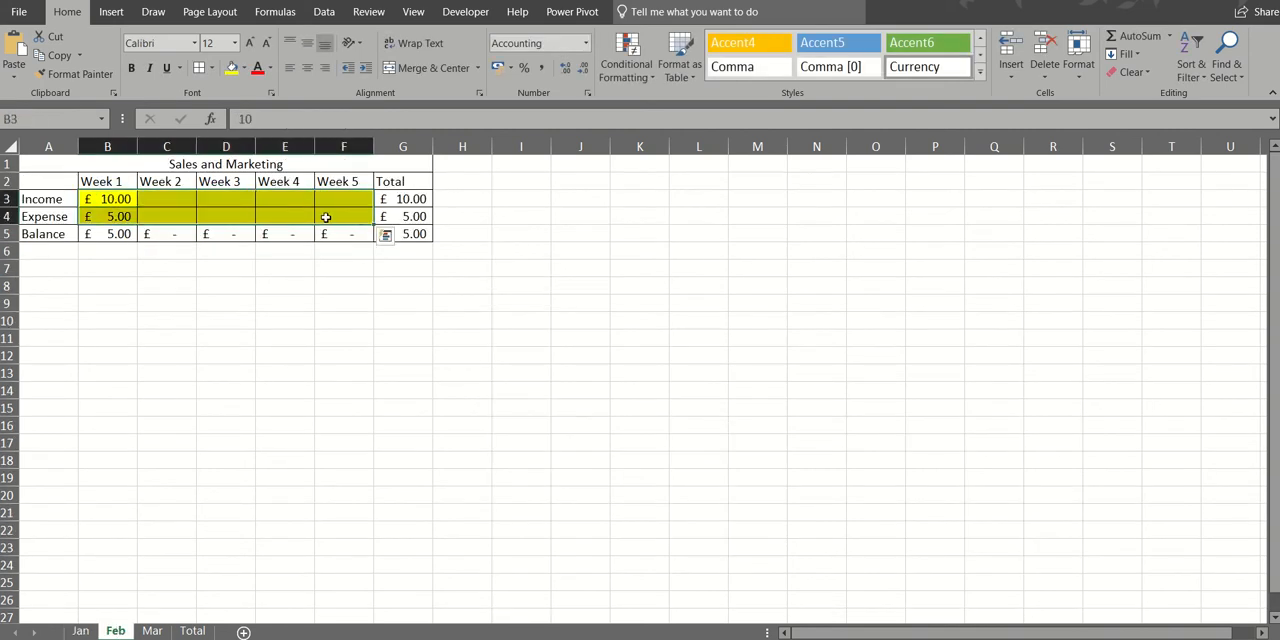
click(1085, 76)
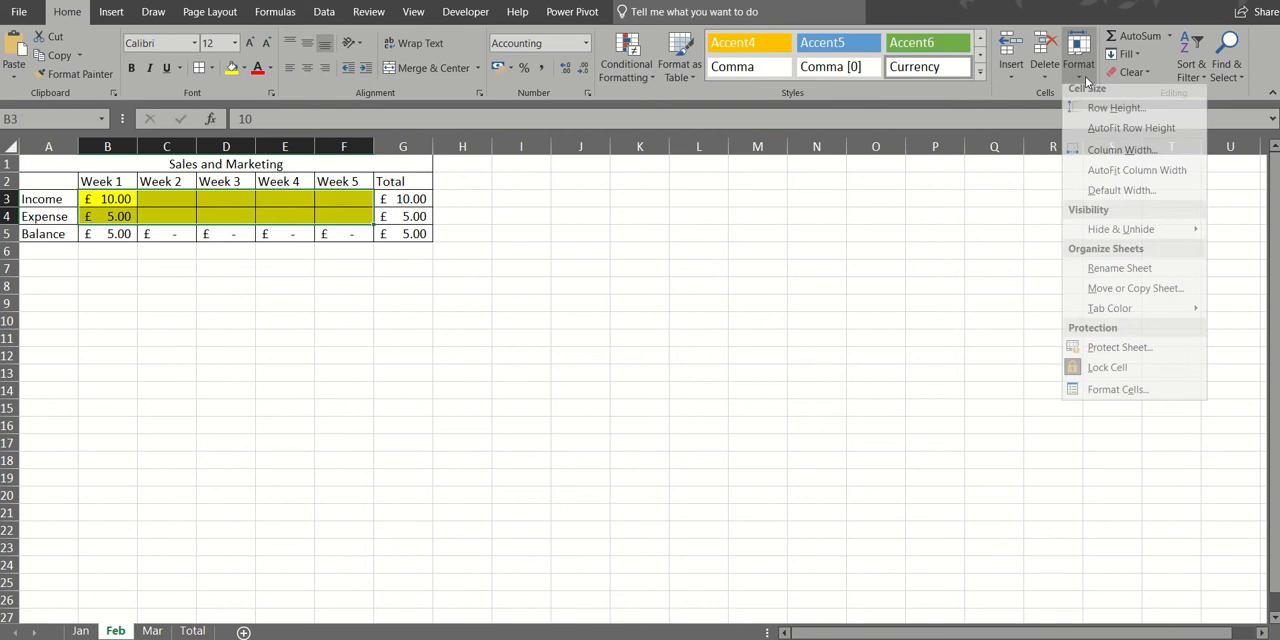
click(1123, 376)
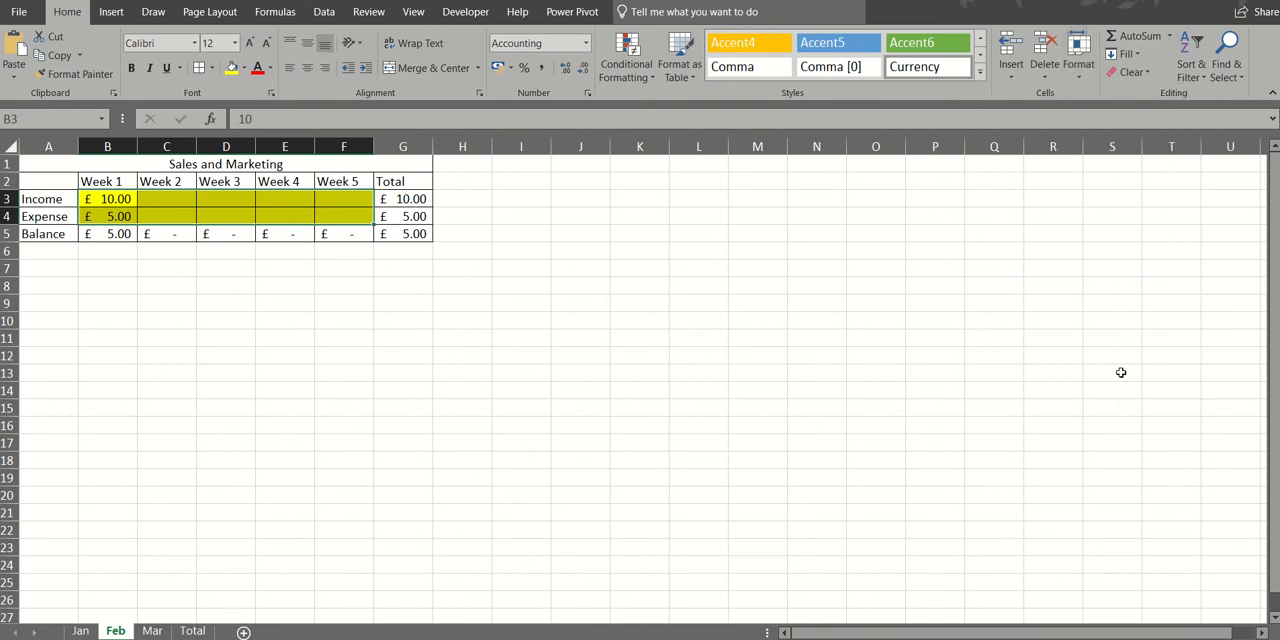
- Protect the Feb sheet without a password, keeping the default cell selection permissions
click(1080, 68)
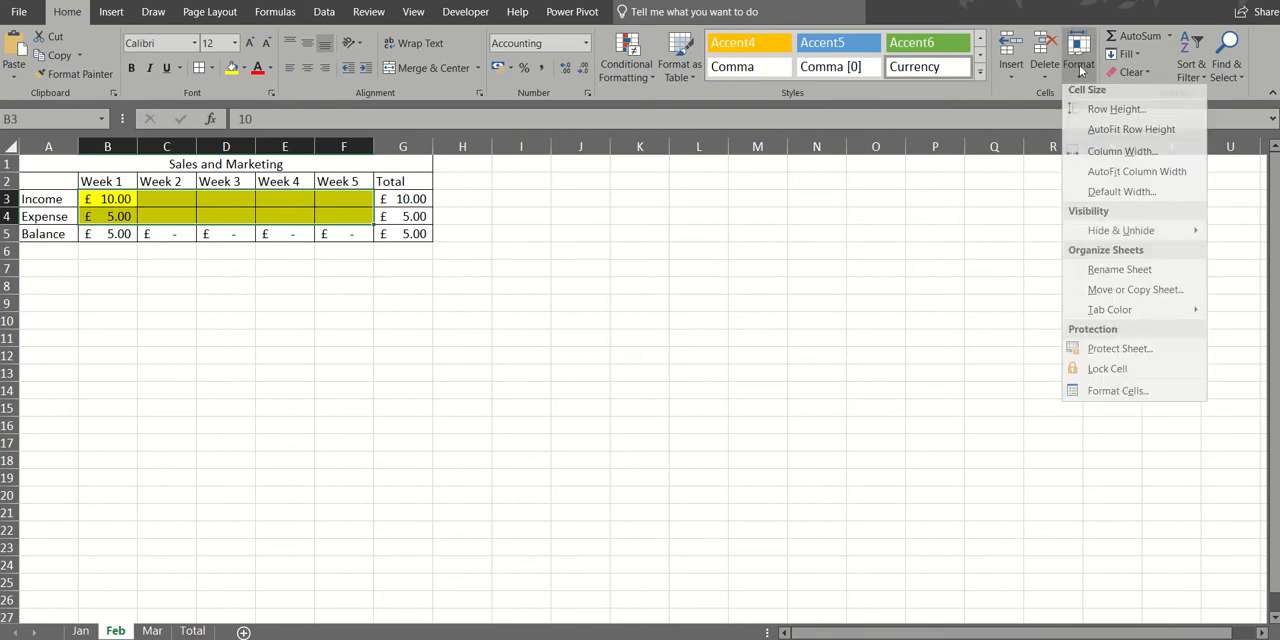
click(1122, 358)
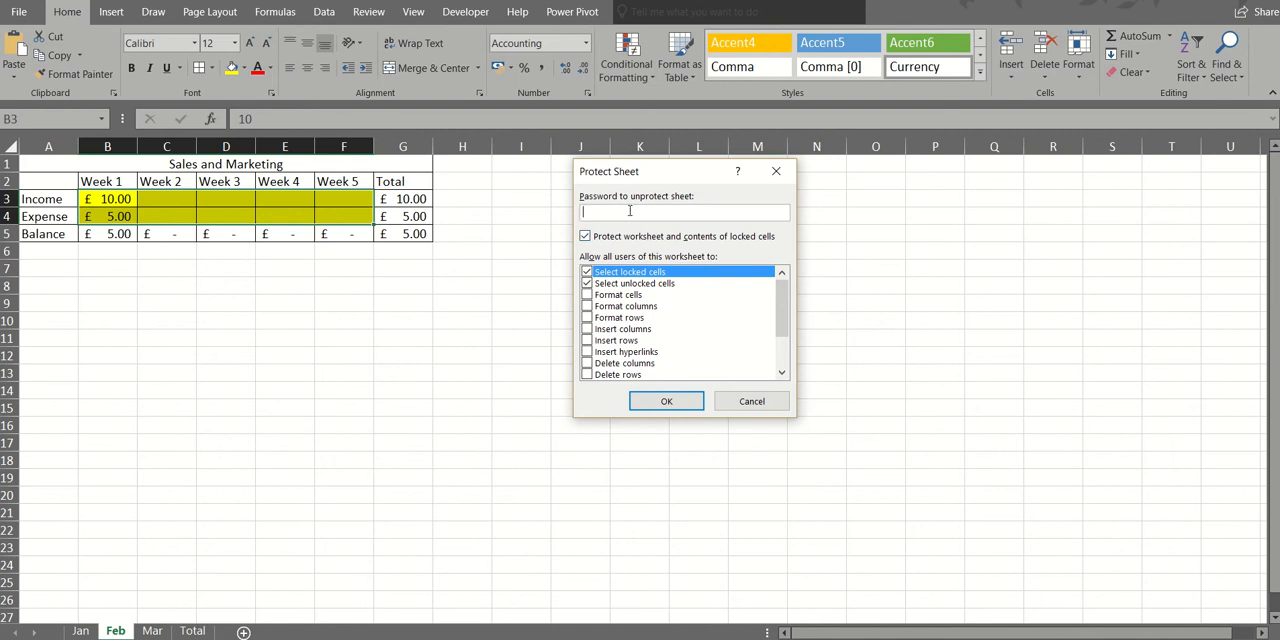
click(666, 403)
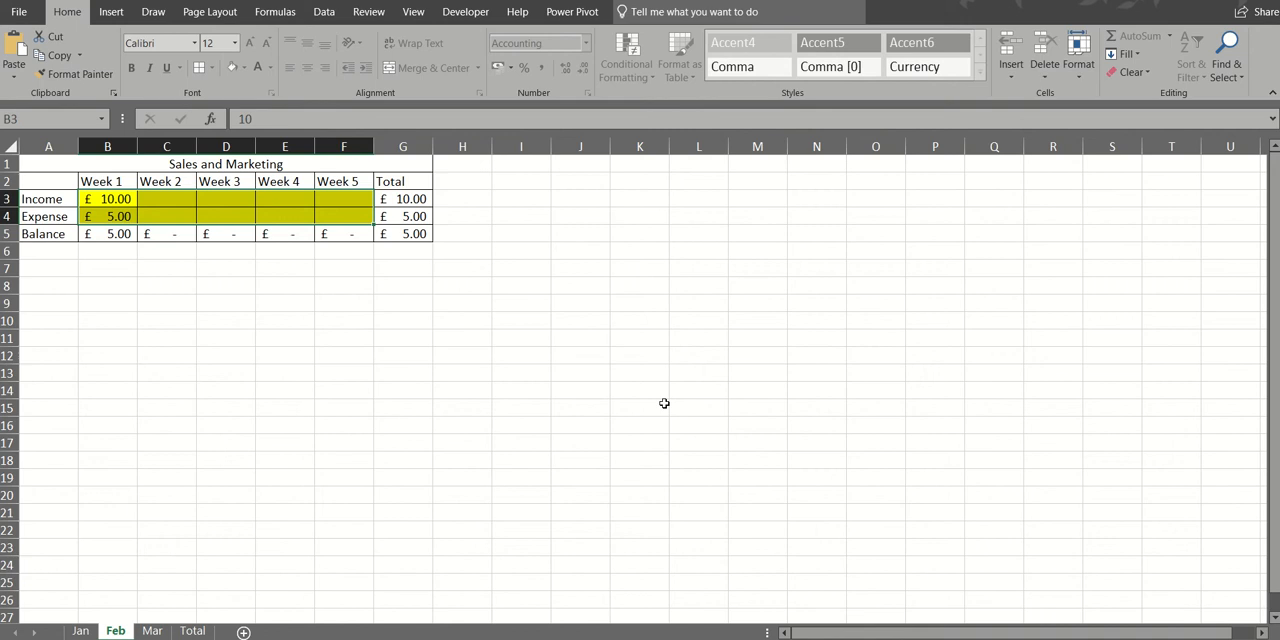
- Enter Feb Week 5 figures, 3 for income in F3 and 55 for expense in F4, and try to overwrite the balance in F5
click(327, 198)
text(3)
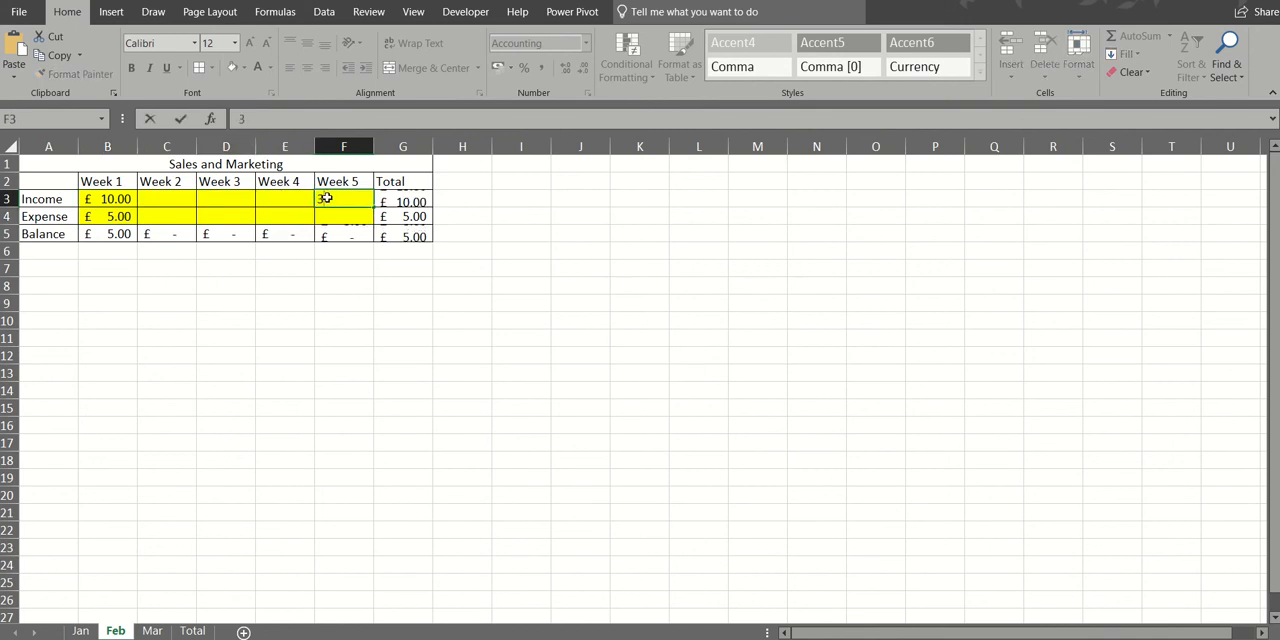
key(Return)
text(55)
key(Return)
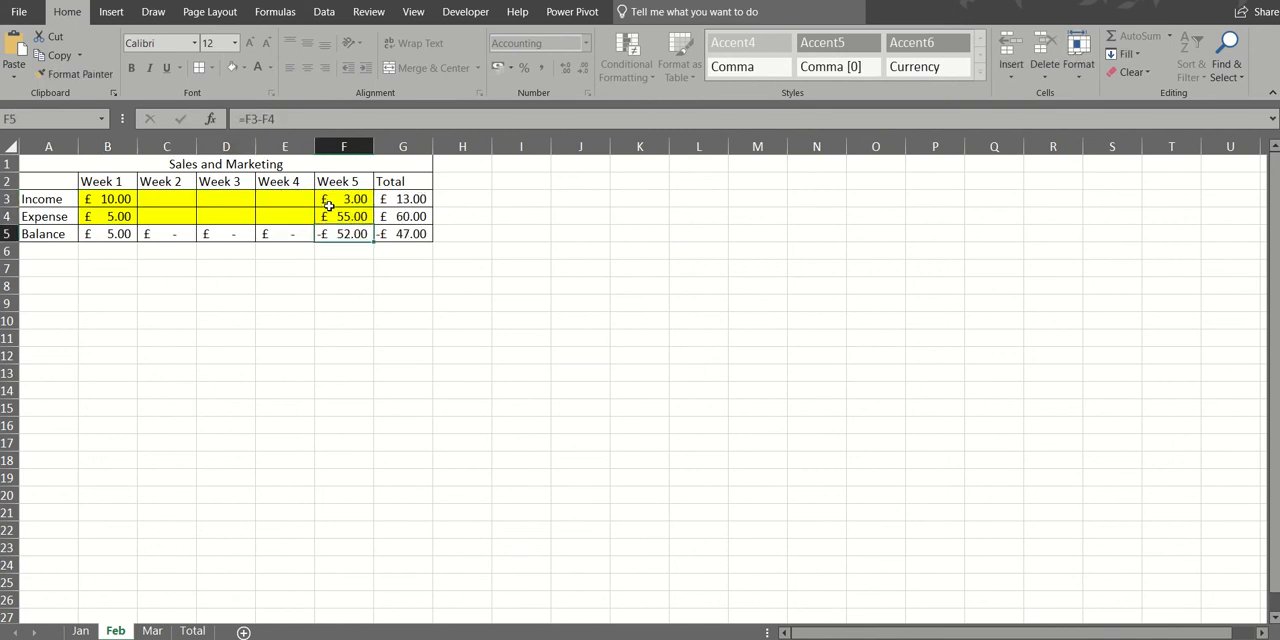
key(5)
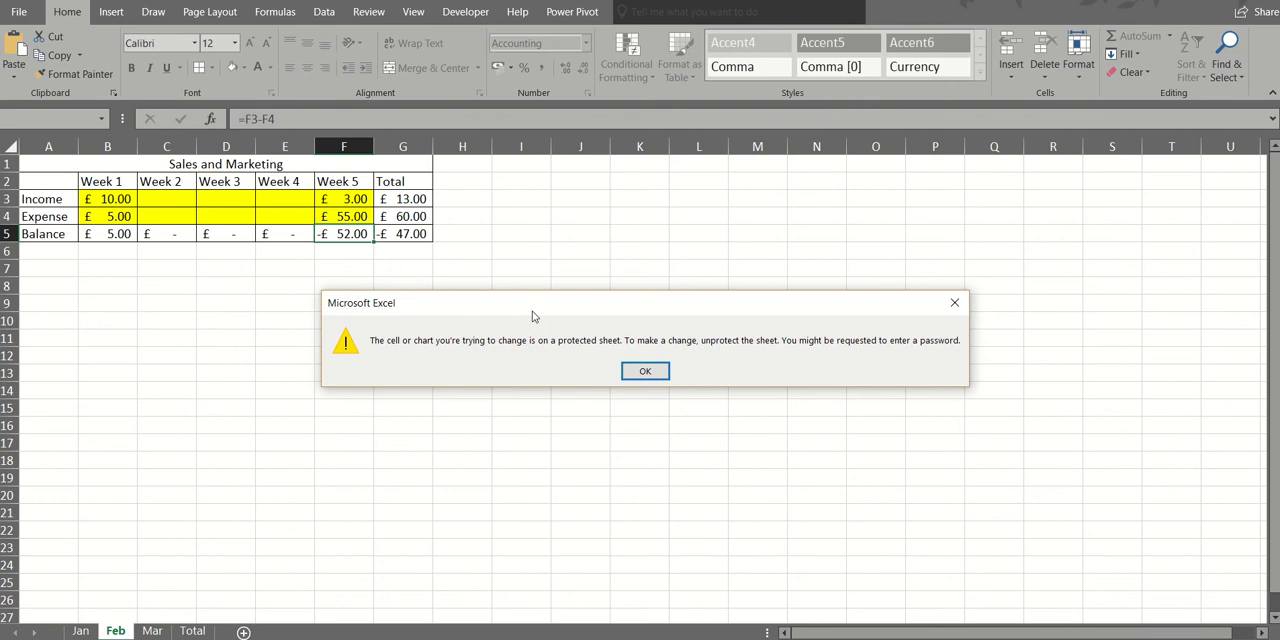
click(628, 369)
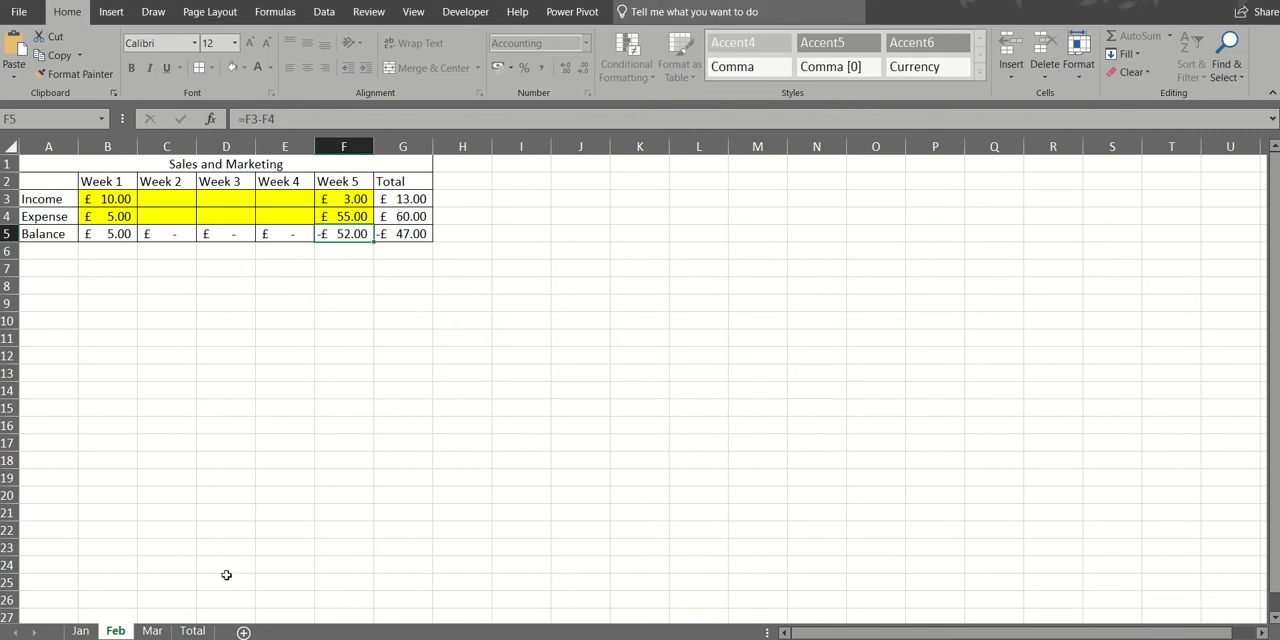
- Unlock the weekly income and expense cells B3:F4 on the Mar sheet
click(152, 630)
drag(116, 198, 350, 219)
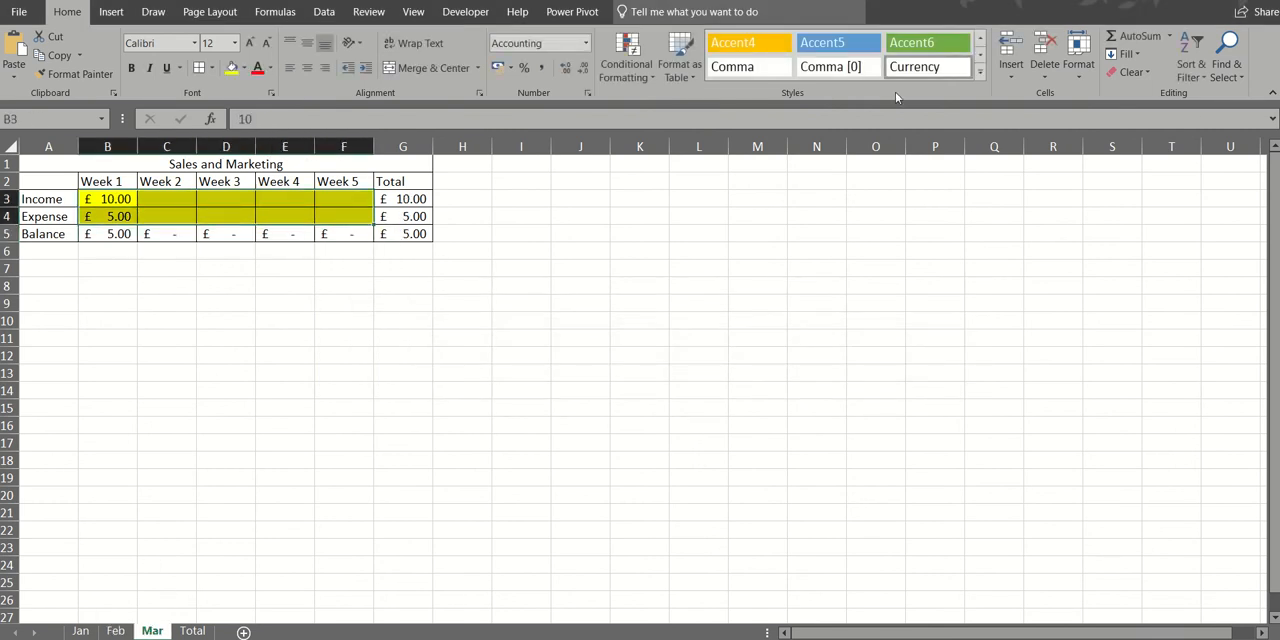
click(1080, 68)
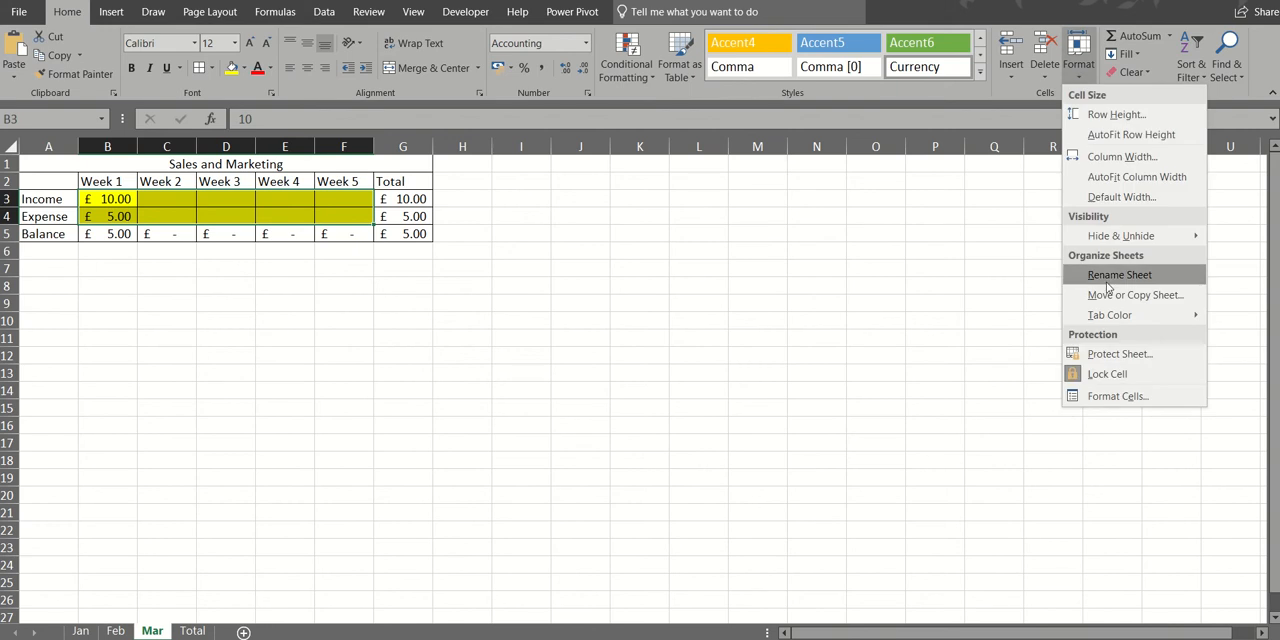
click(1122, 374)
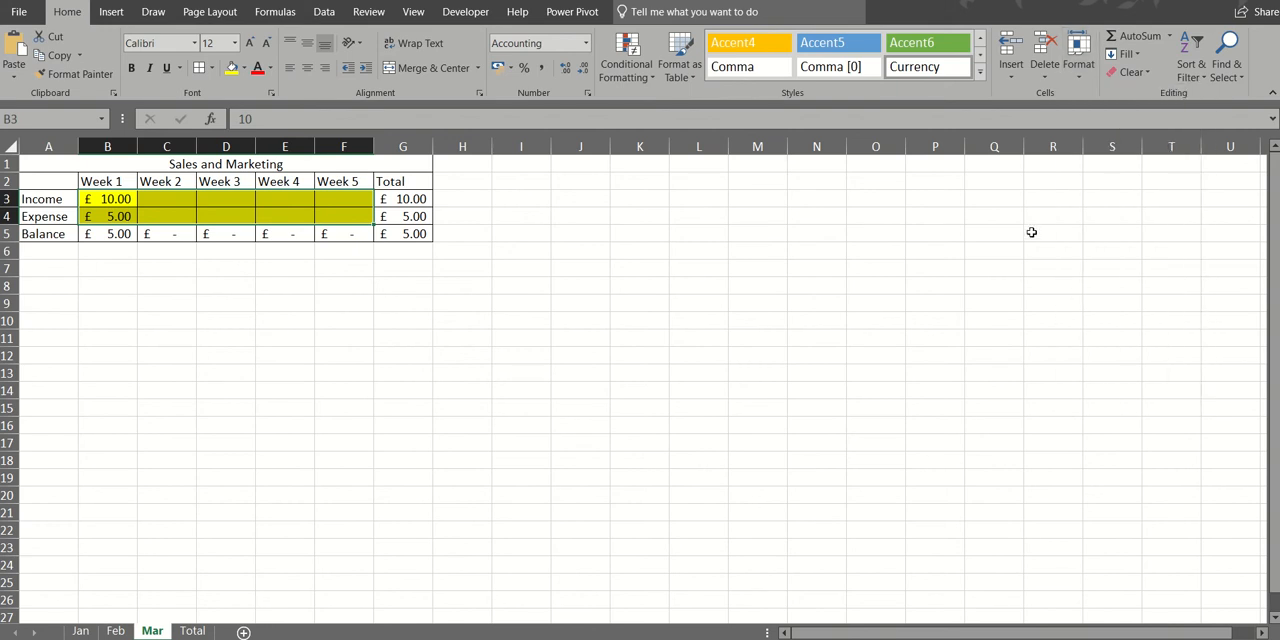
- Protect the Mar sheet without a password, keeping the default cell selection permissions
click(1081, 80)
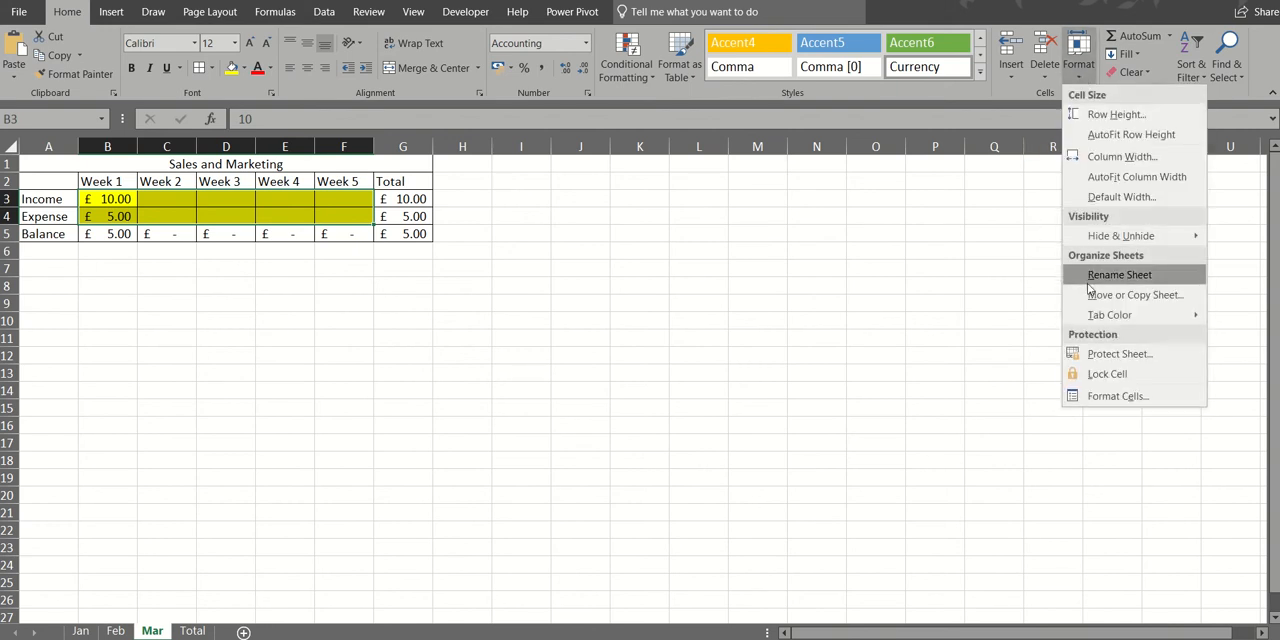
click(1081, 353)
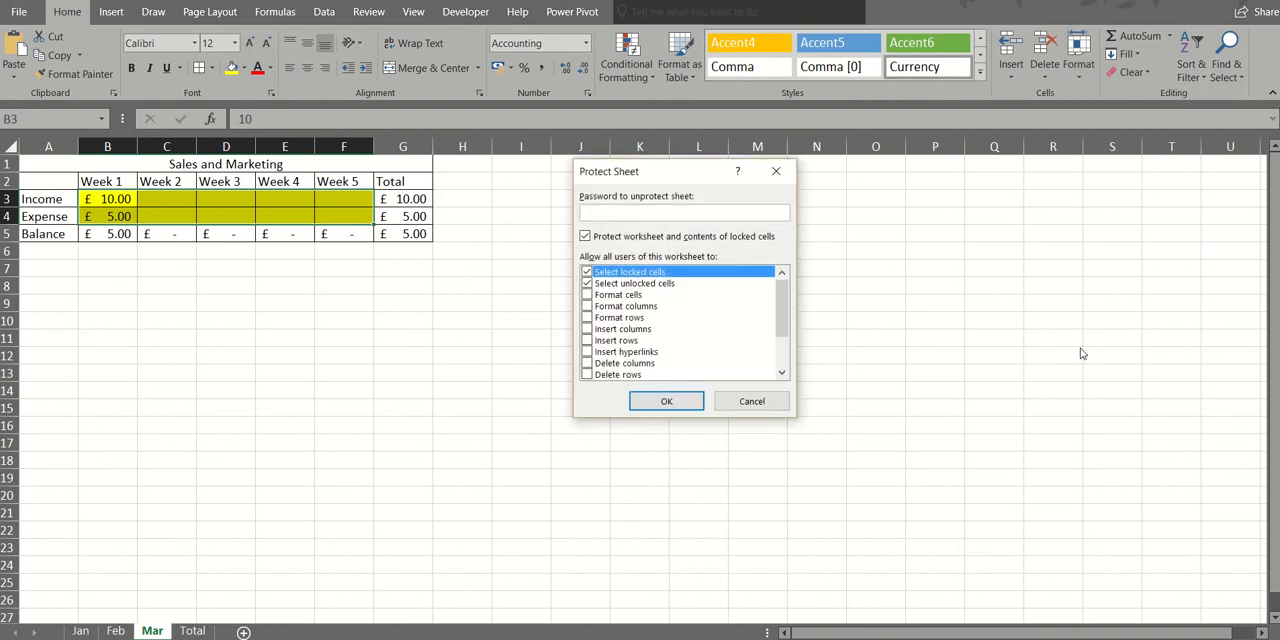
click(666, 401)
- Apply the Mar sheet protection without a password and try to enter text in the locked cell L15
click(687, 403)
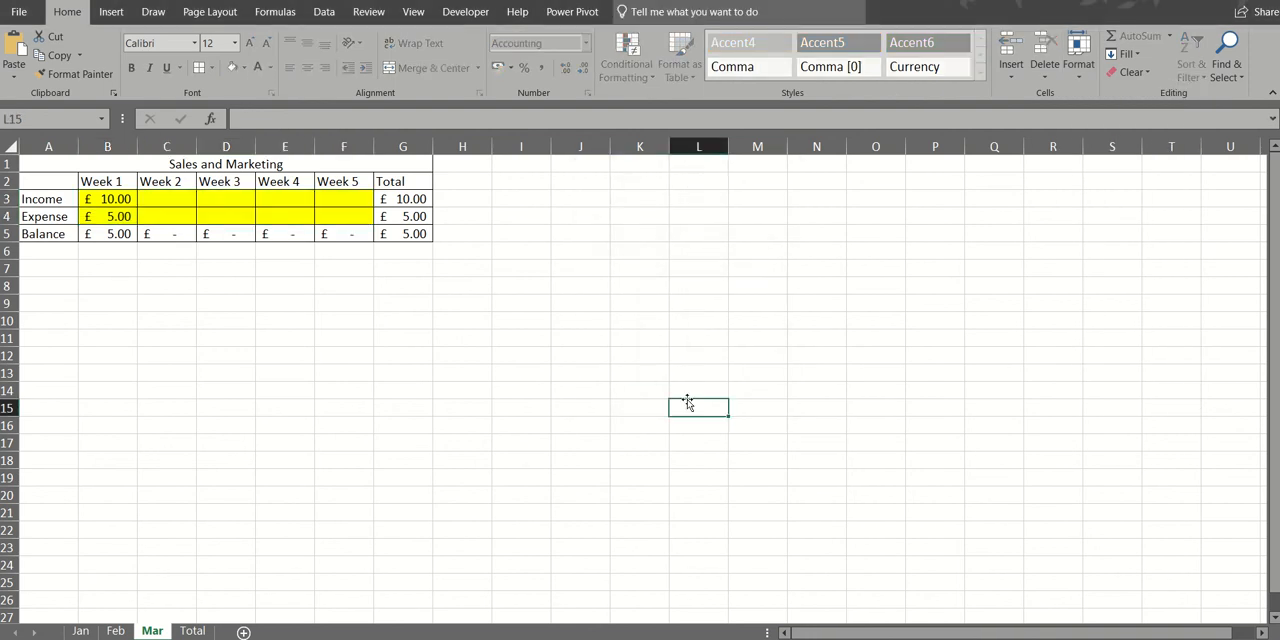
key(a)
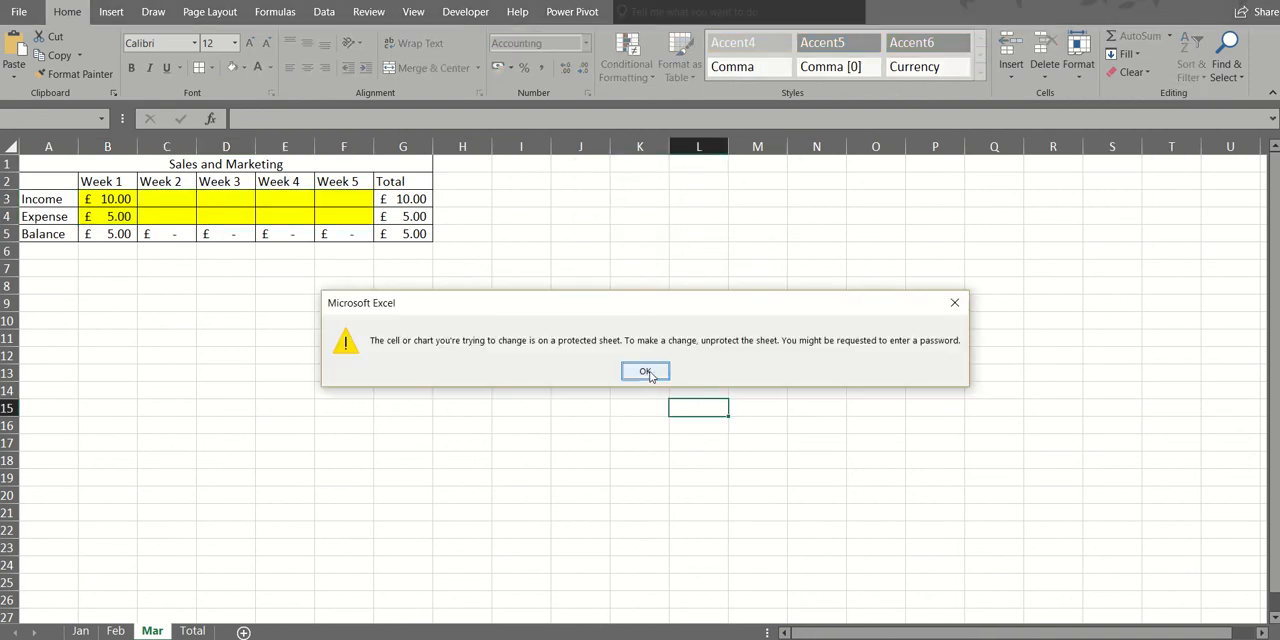
click(648, 371)
- Enter Mar Week 2 figures, 3 for income in C3 and 44 for expense in C4, and review the Total sheet
click(172, 199)
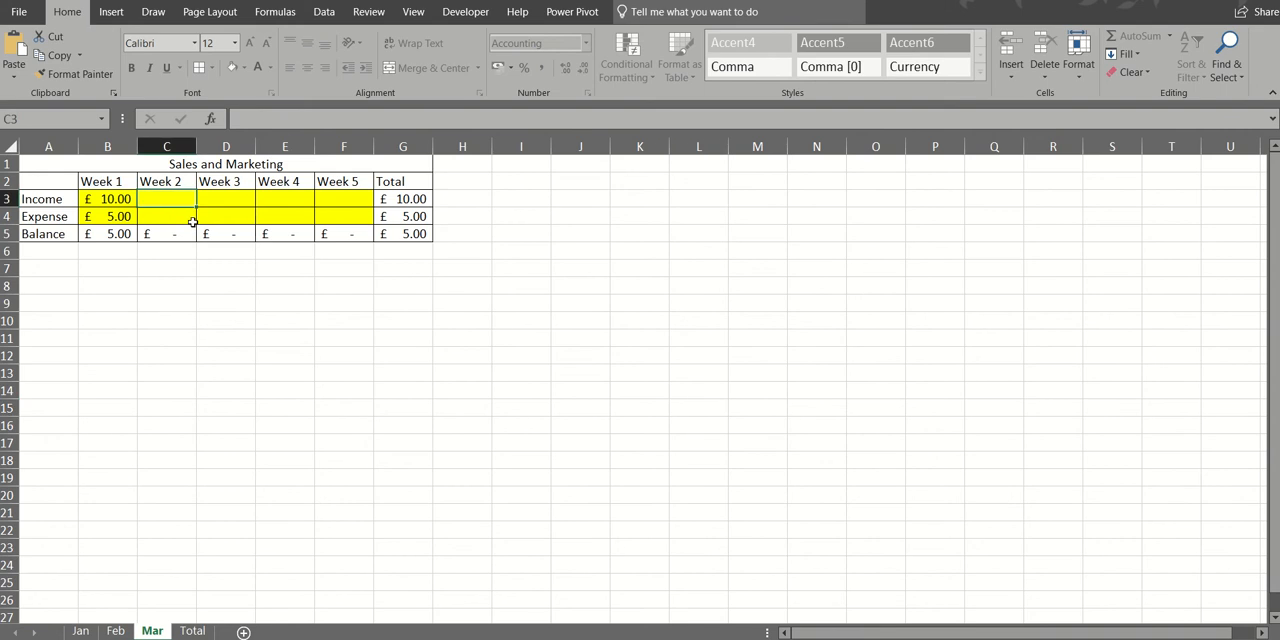
text(3)
key(Return)
text(44)
key(Return)
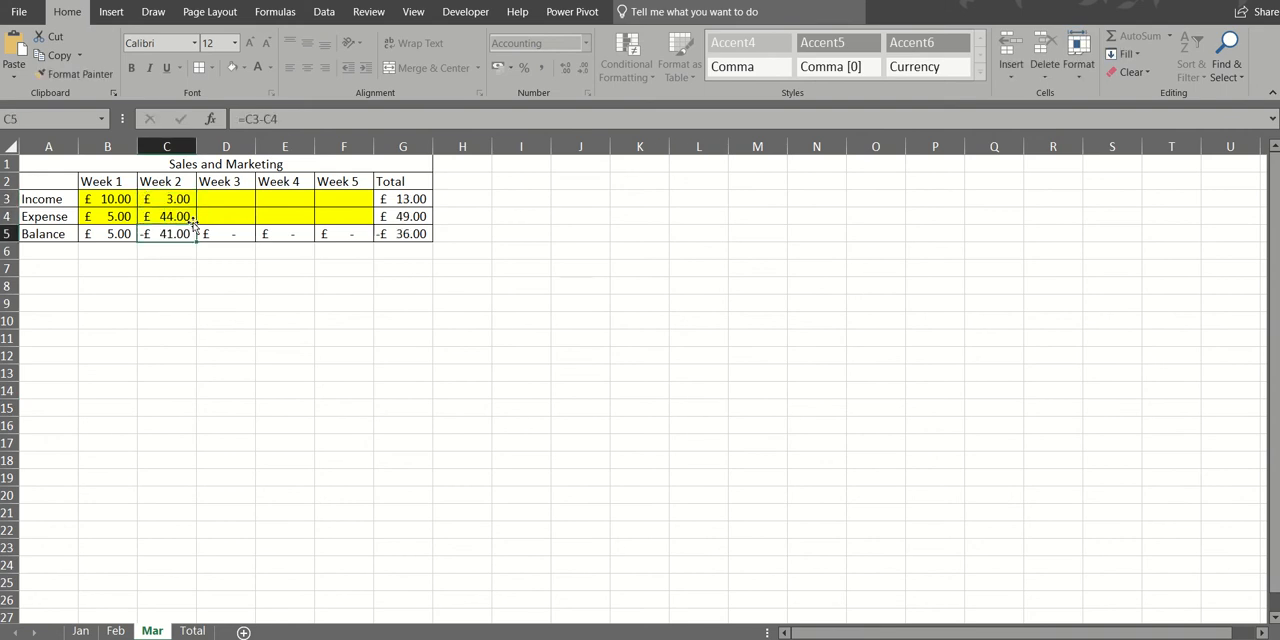
click(207, 210)
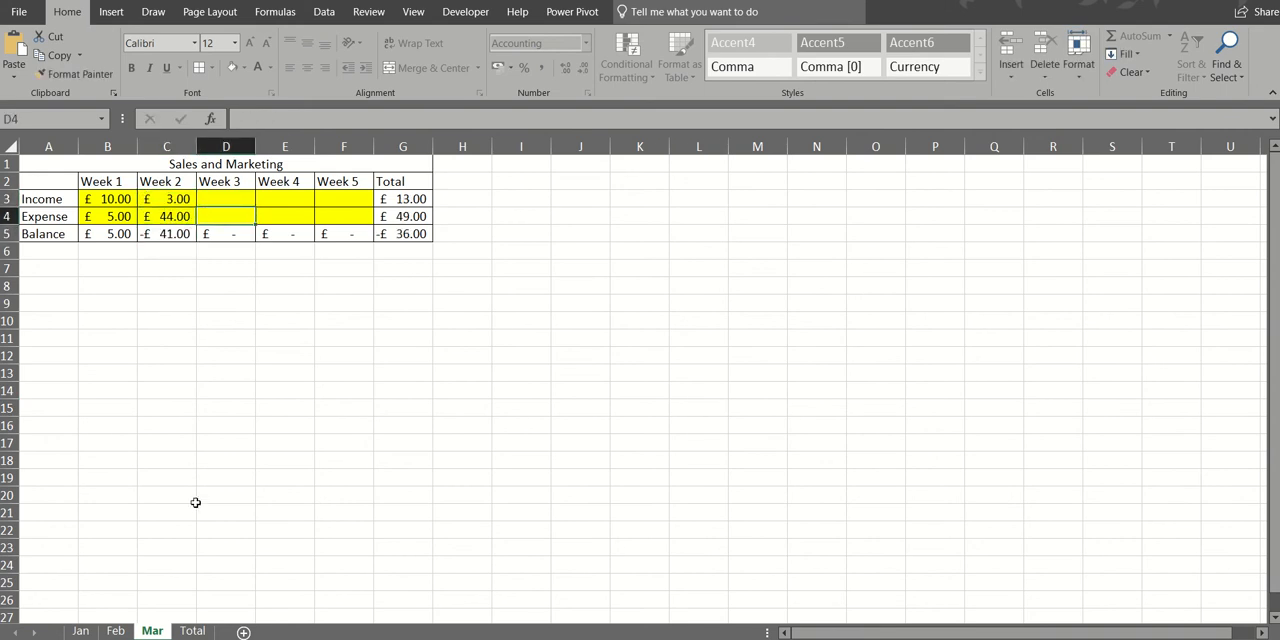
click(193, 630)
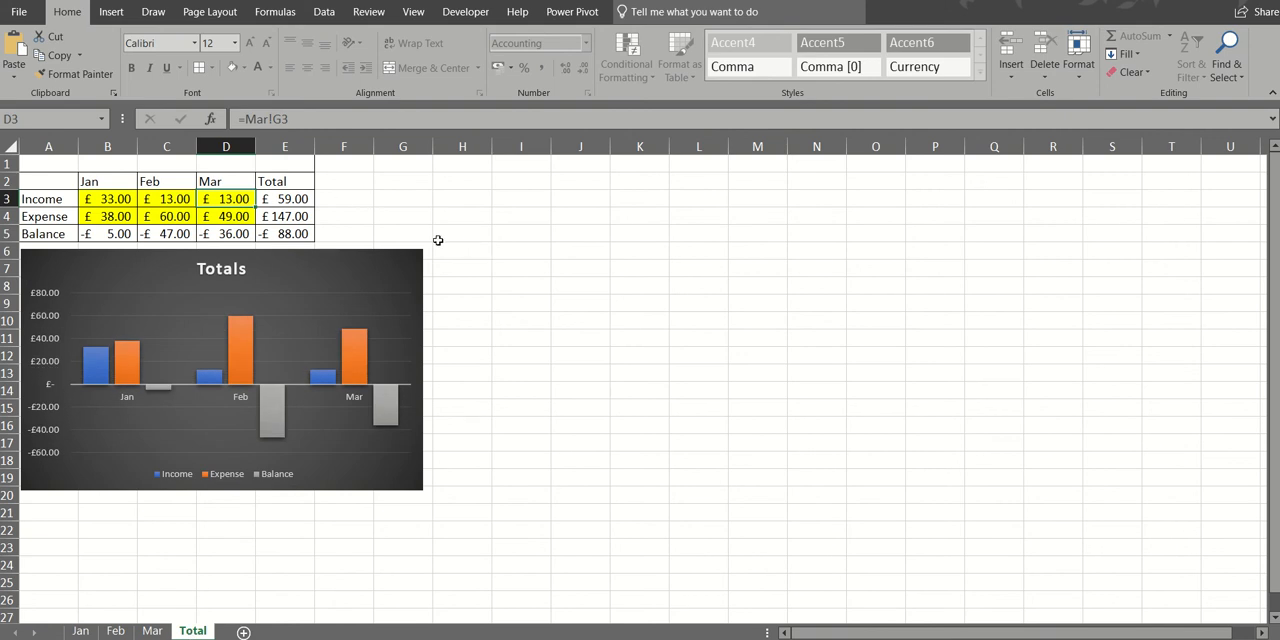
- Group the Jan, Feb and Mar sheets, clear the weekly inputs in B3:F4 on all three, and return to the Total sheet
click(81, 631)
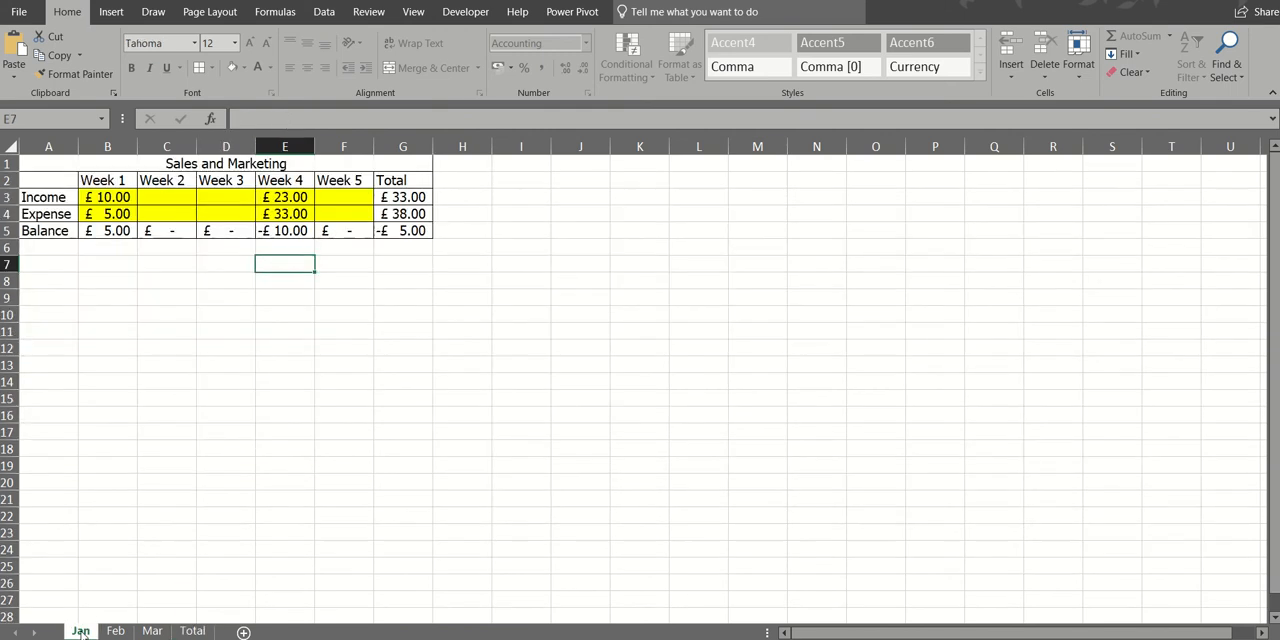
shift+click(152, 631)
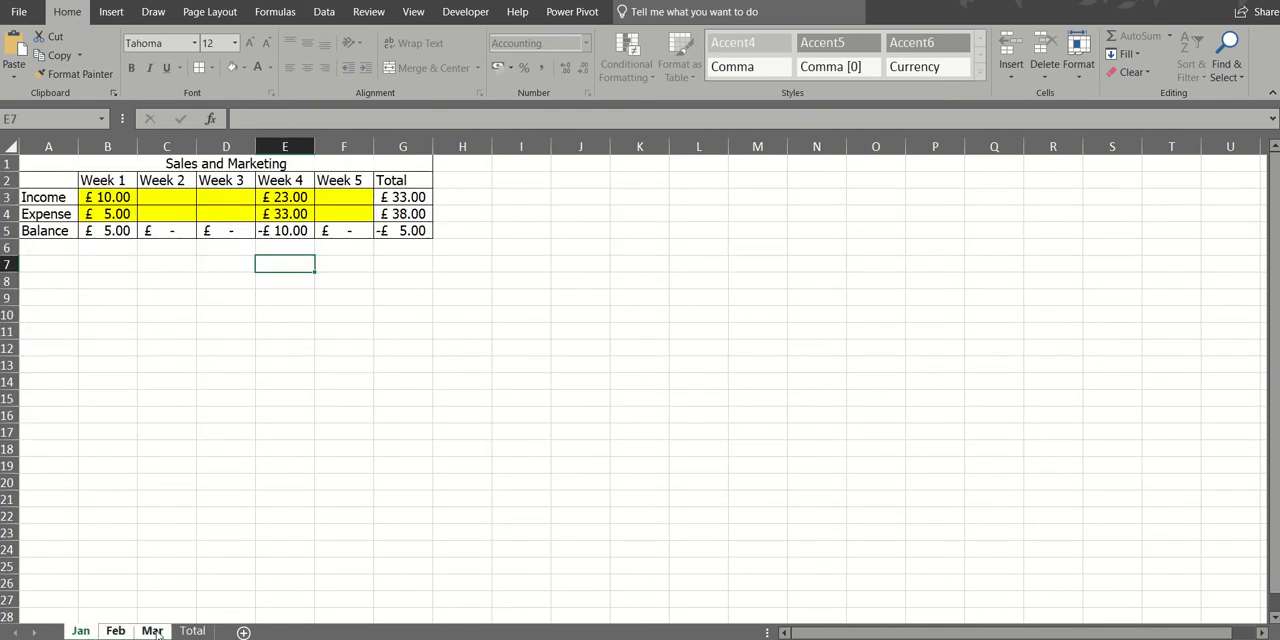
drag(110, 200, 339, 210)
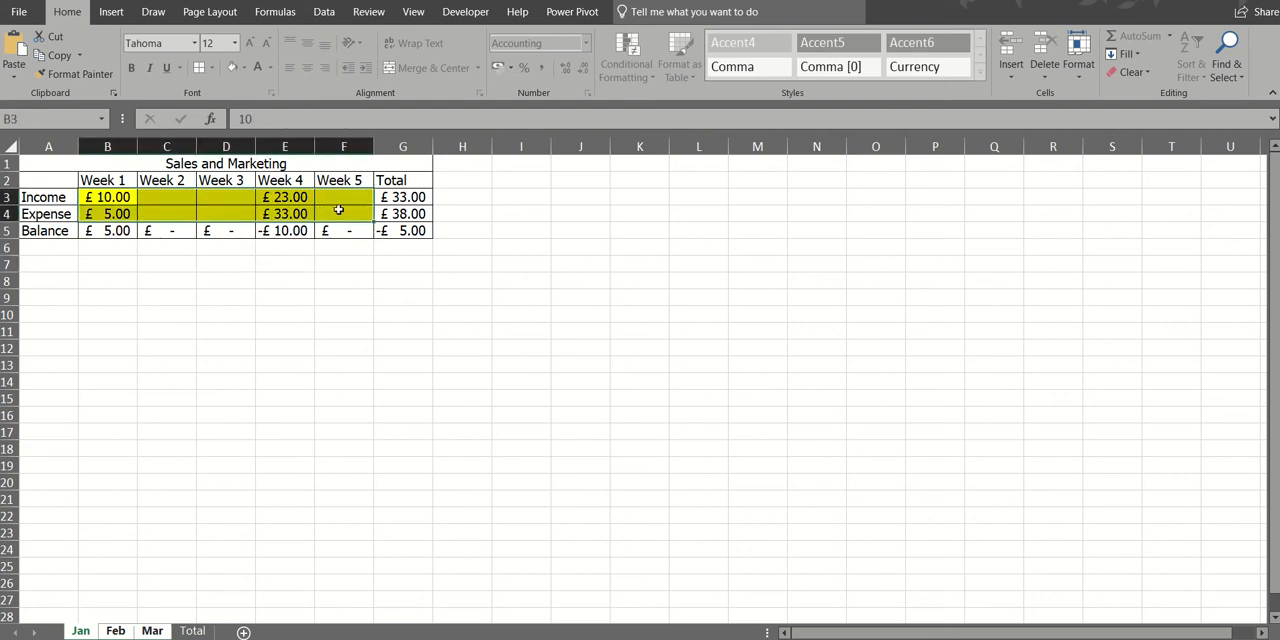
key(Delete)
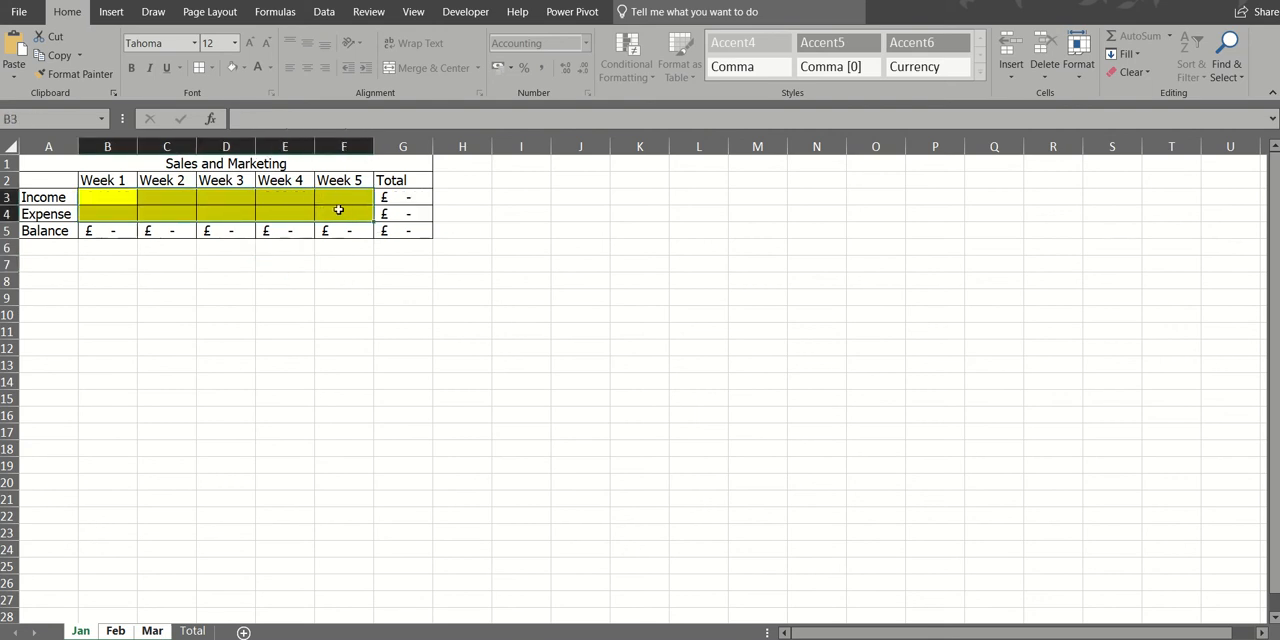
click(193, 630)
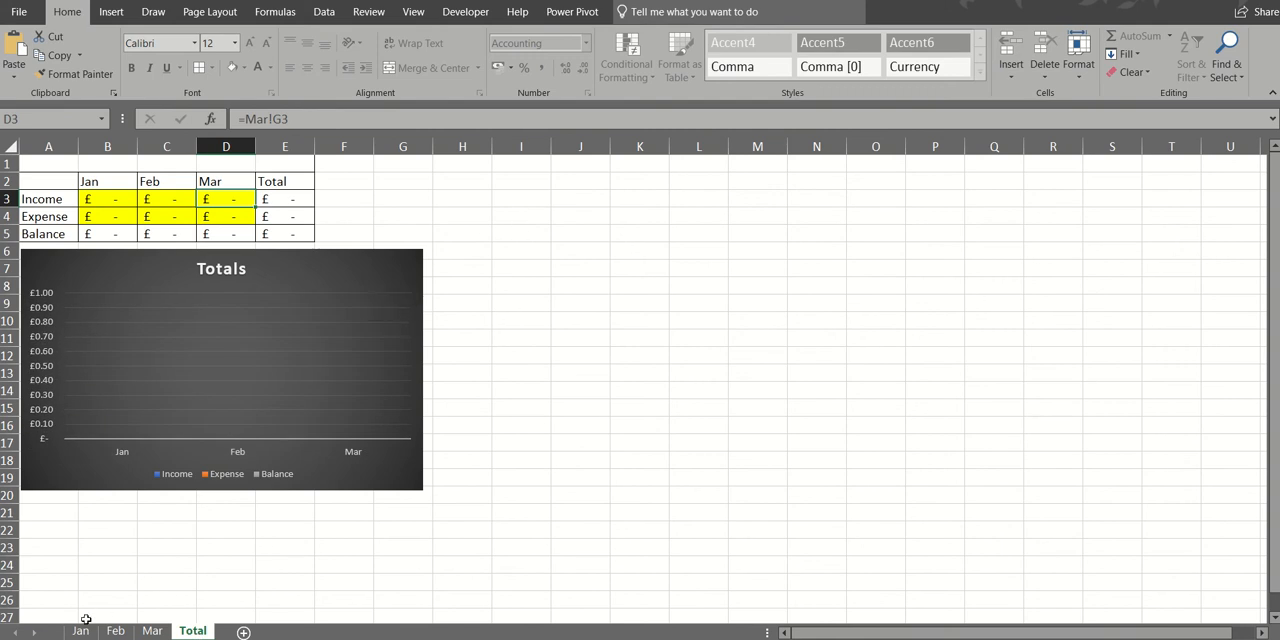
click(403, 185)
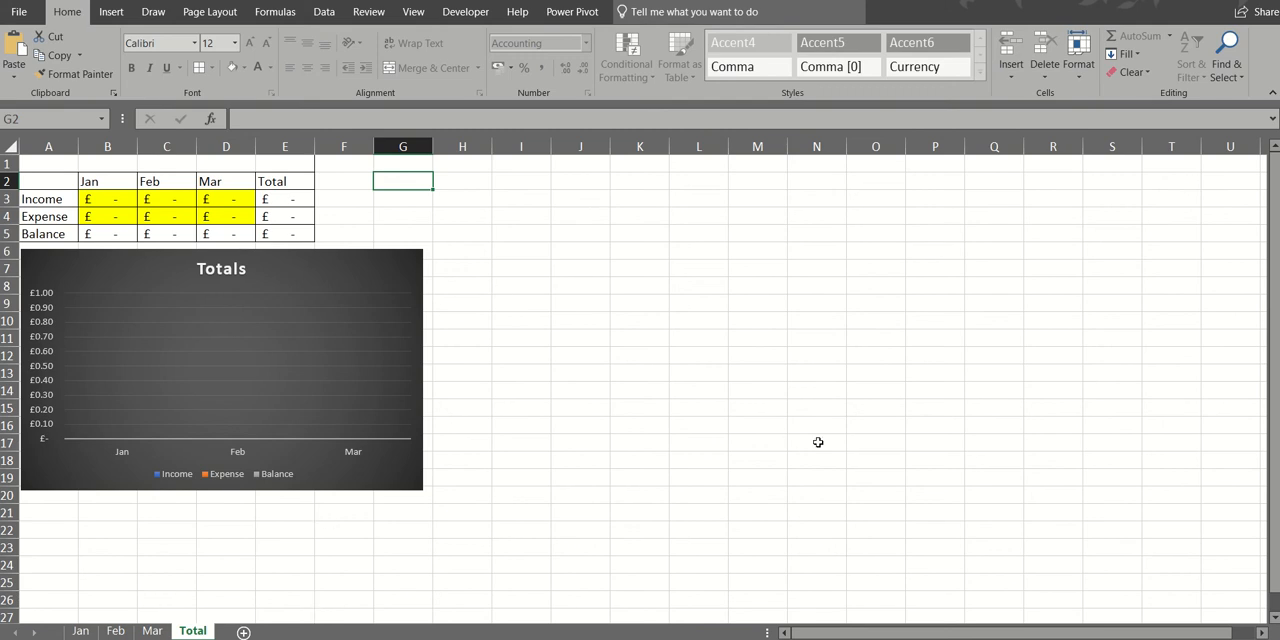
- Add a new worksheet, link its B2 to grand total F6 on Column Chart in Charting 2019.xlsx, and apply the pound Accounting format
click(244, 633)
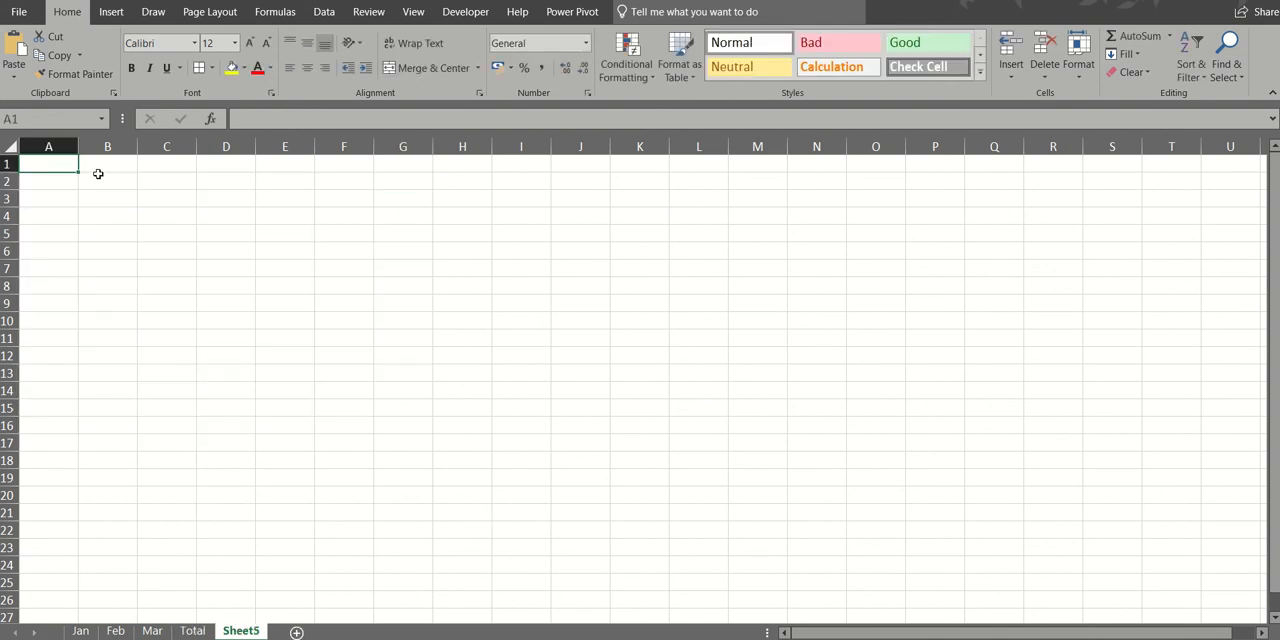
click(109, 180)
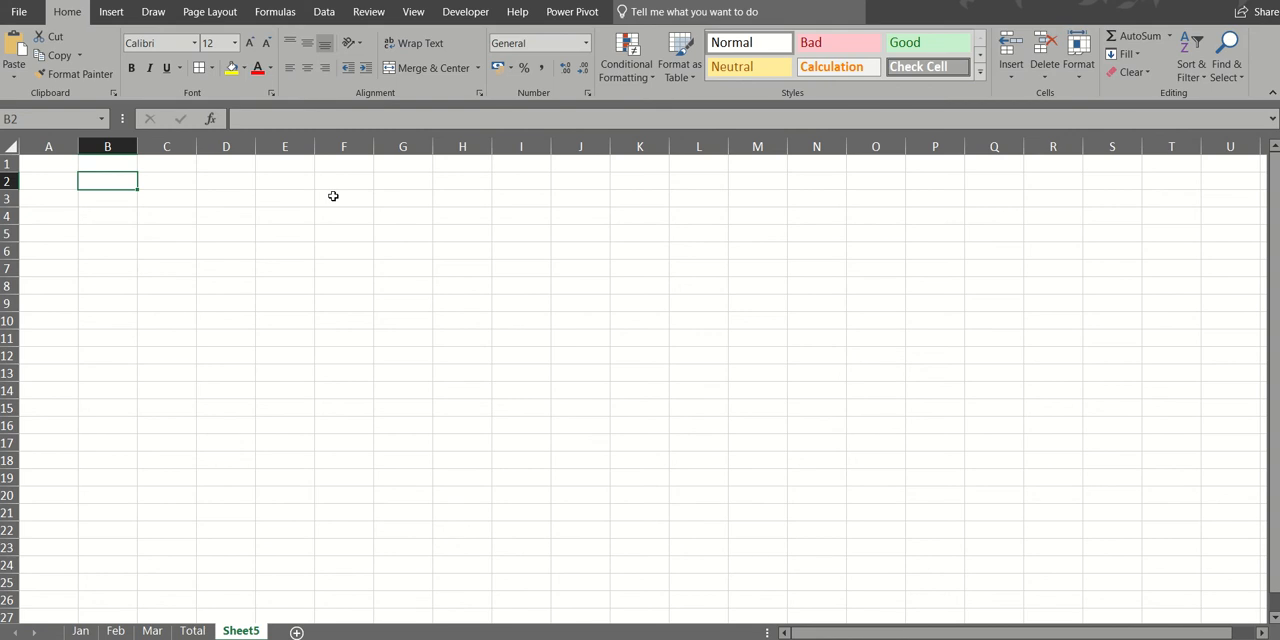
text(=)
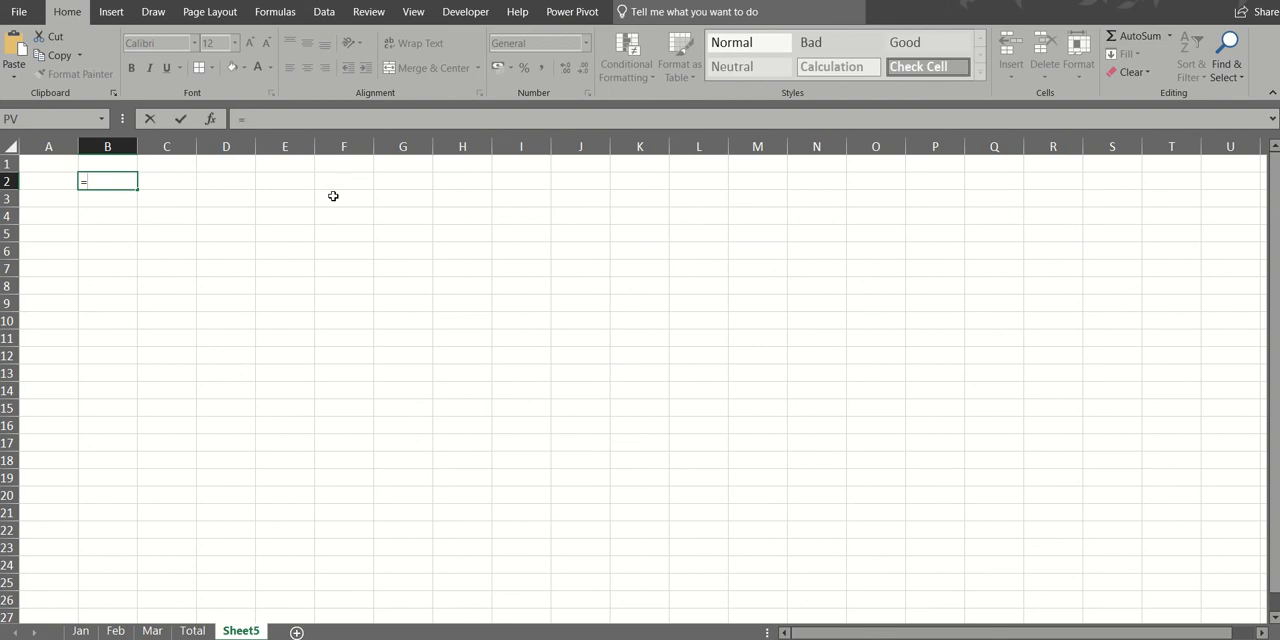
mouse_move(554, 639)
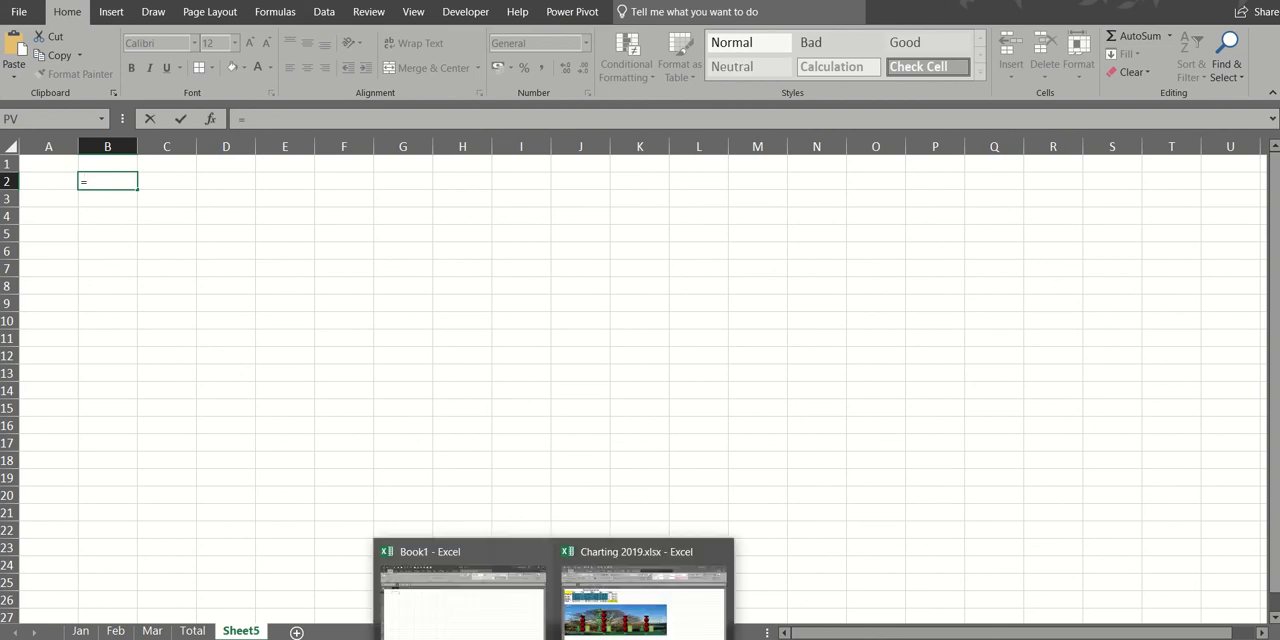
click(624, 606)
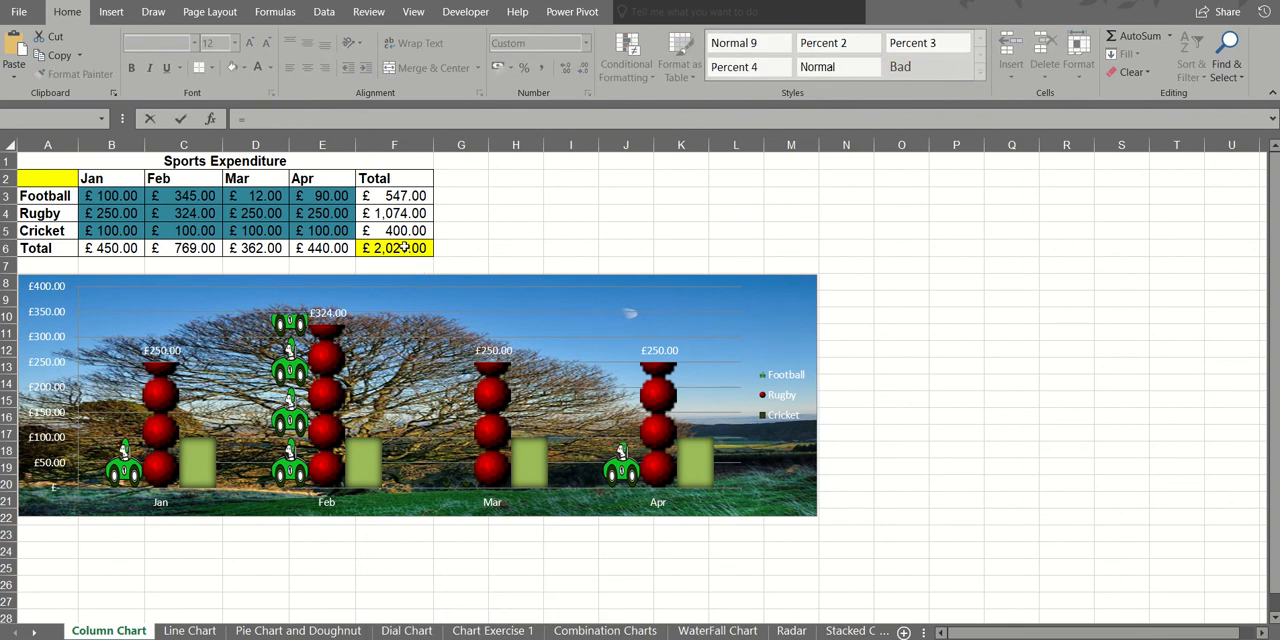
click(403, 247)
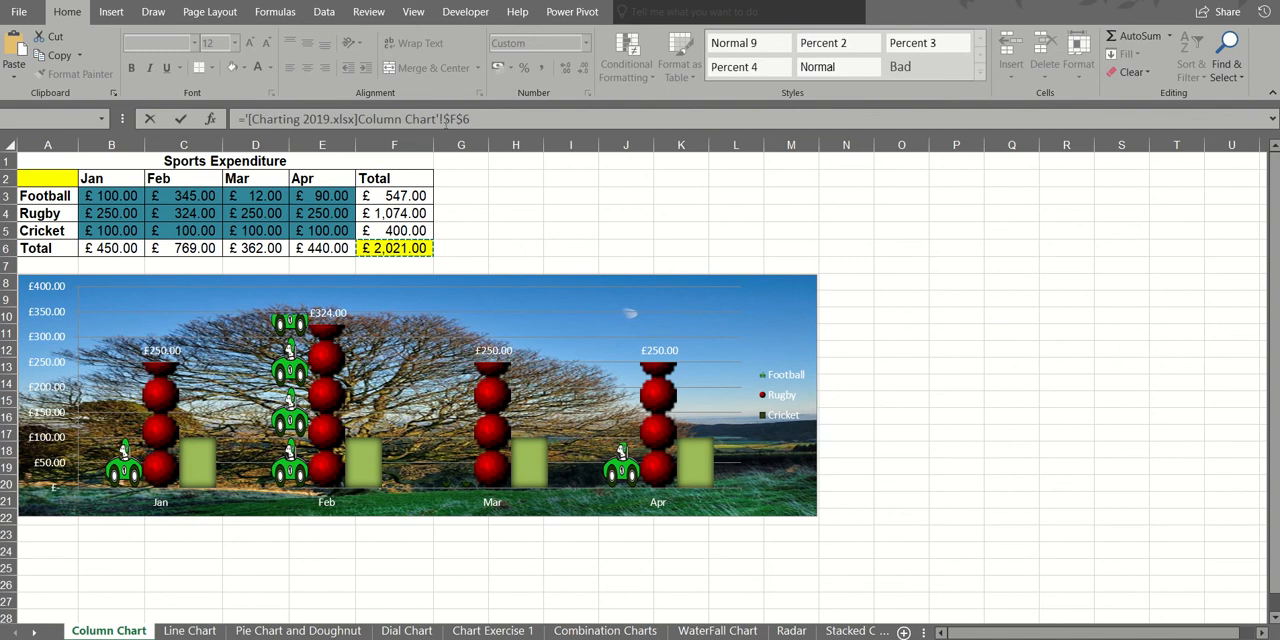
click(182, 119)
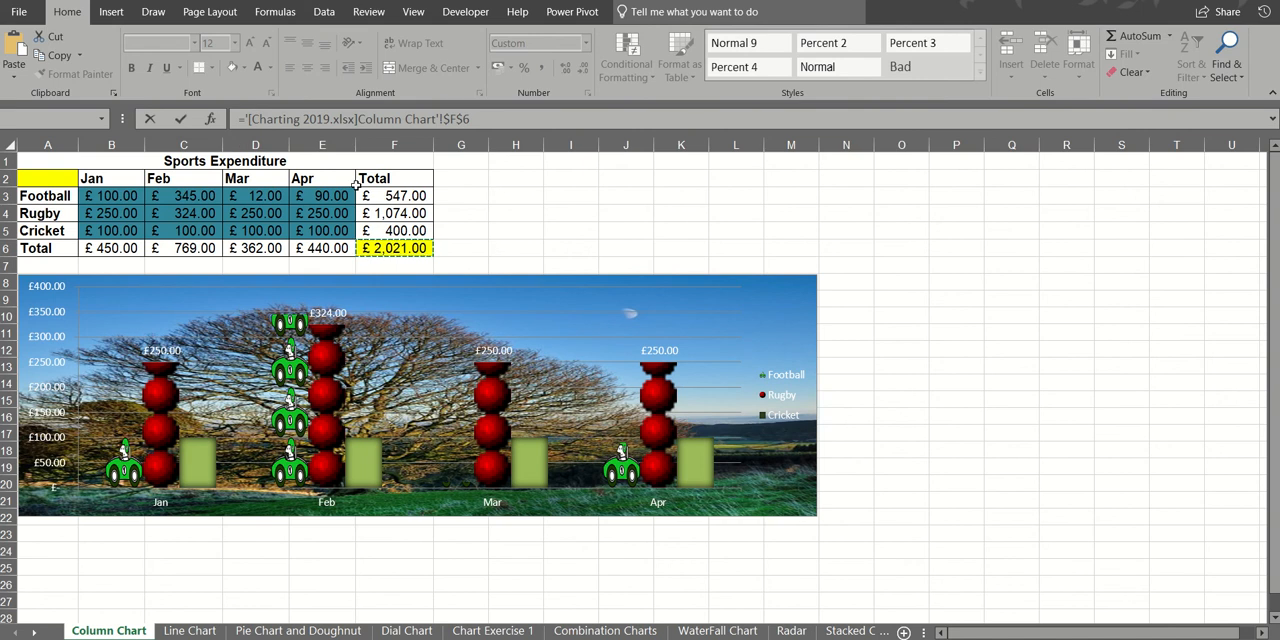
click(182, 120)
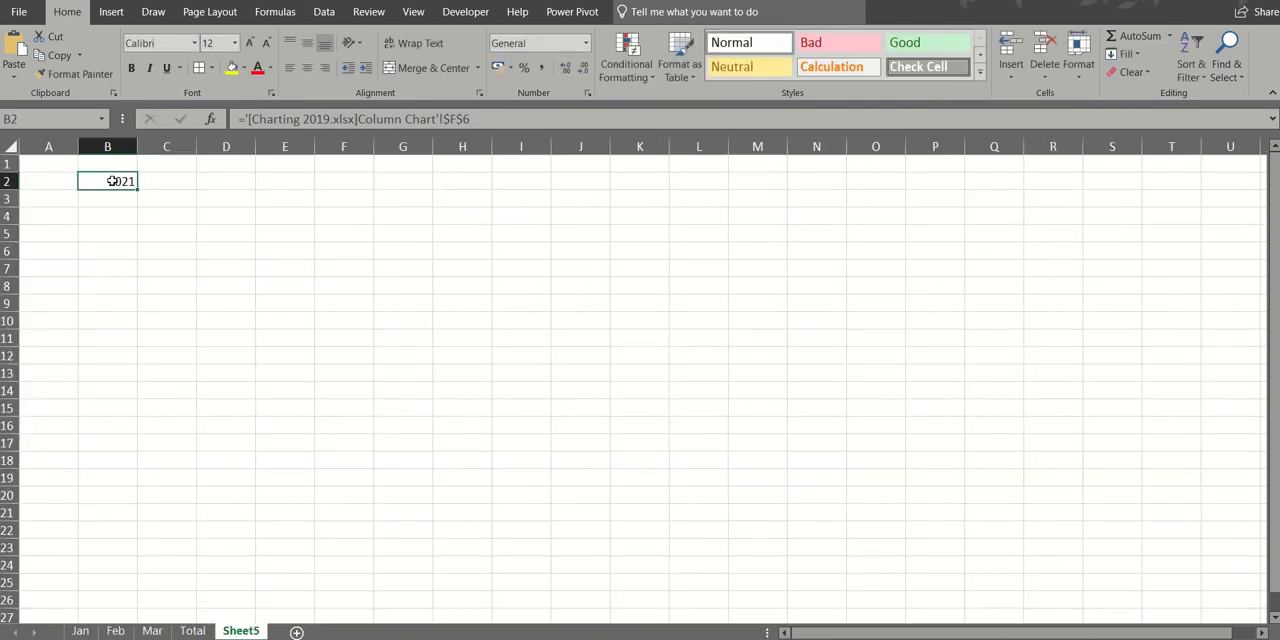
click(496, 67)
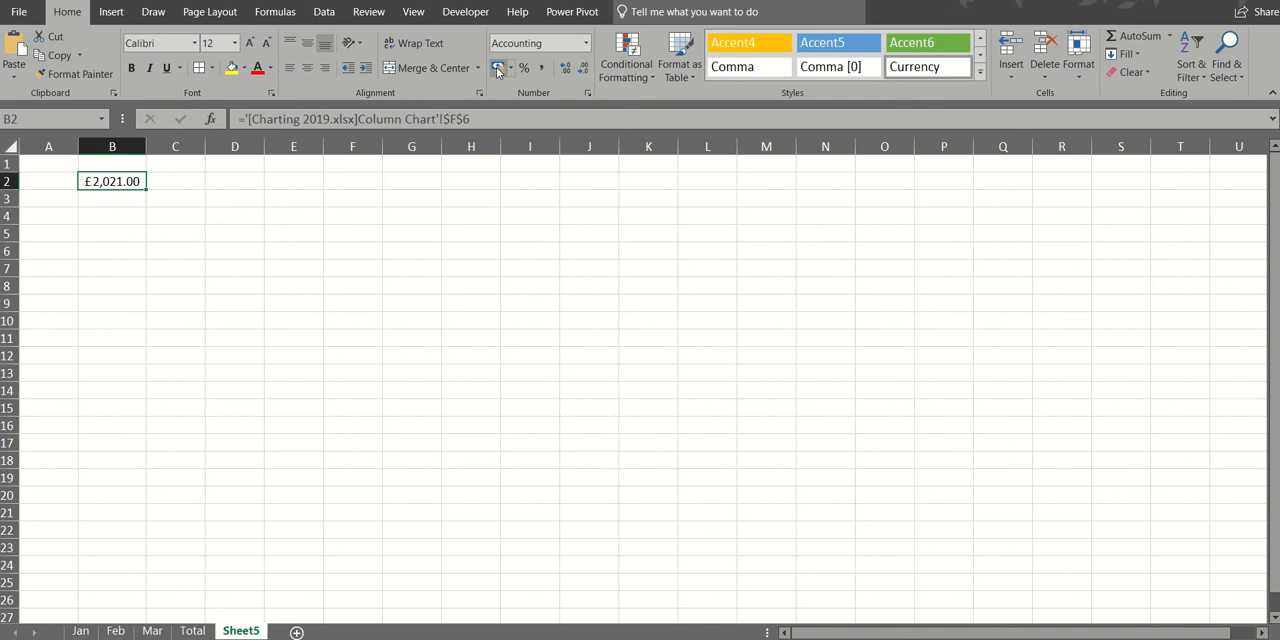
- Enter a list of three first names in D1:D3 of the new sheet
click(234, 163)
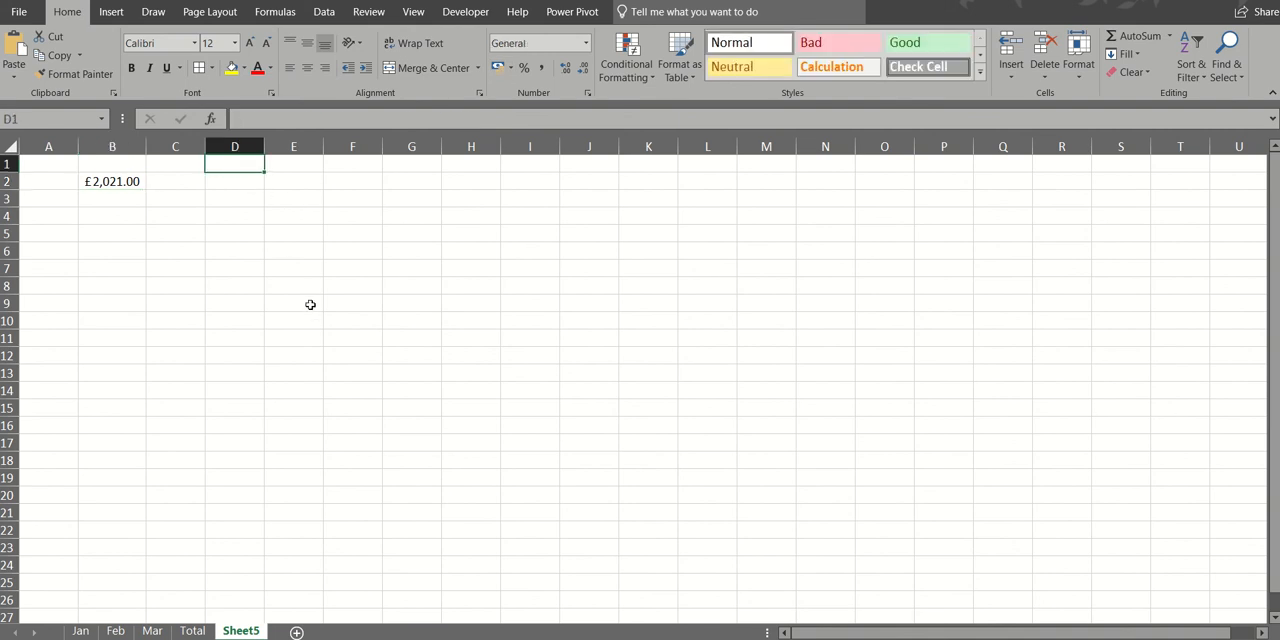
text(Anne)
key(Return)
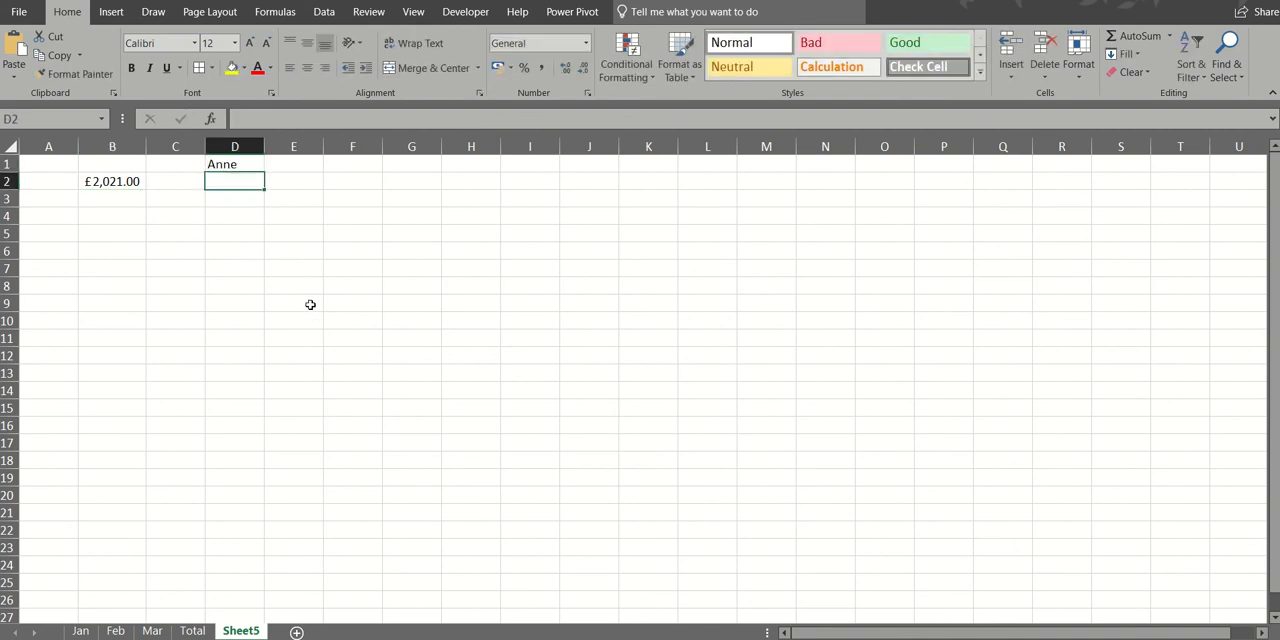
text(Bill)
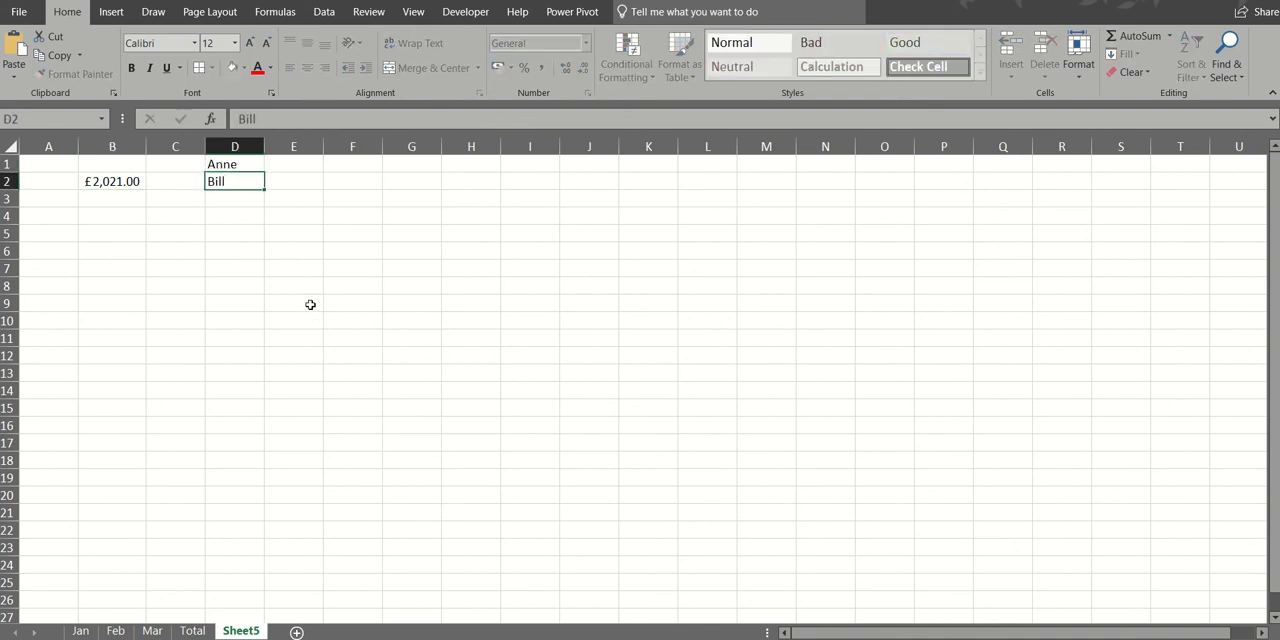
key(Return)
text(Bob)
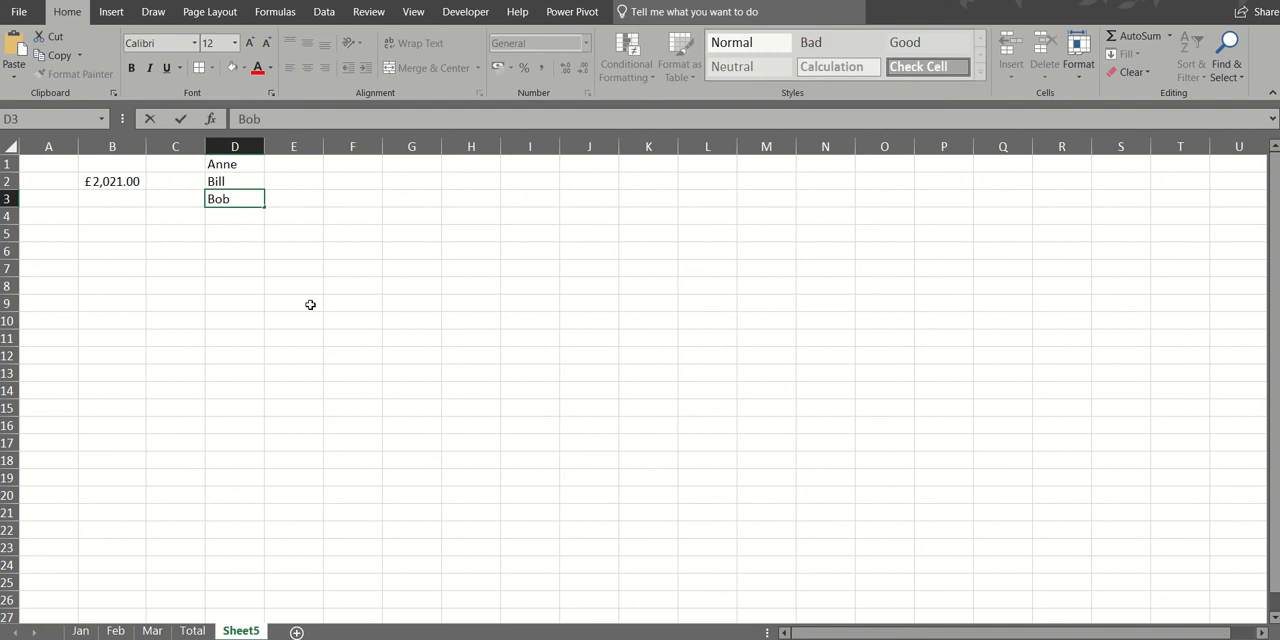
- Link E1 to the Cricket total in F5 on the Column Chart sheet of Charting 2019.xlsx
click(294, 161)
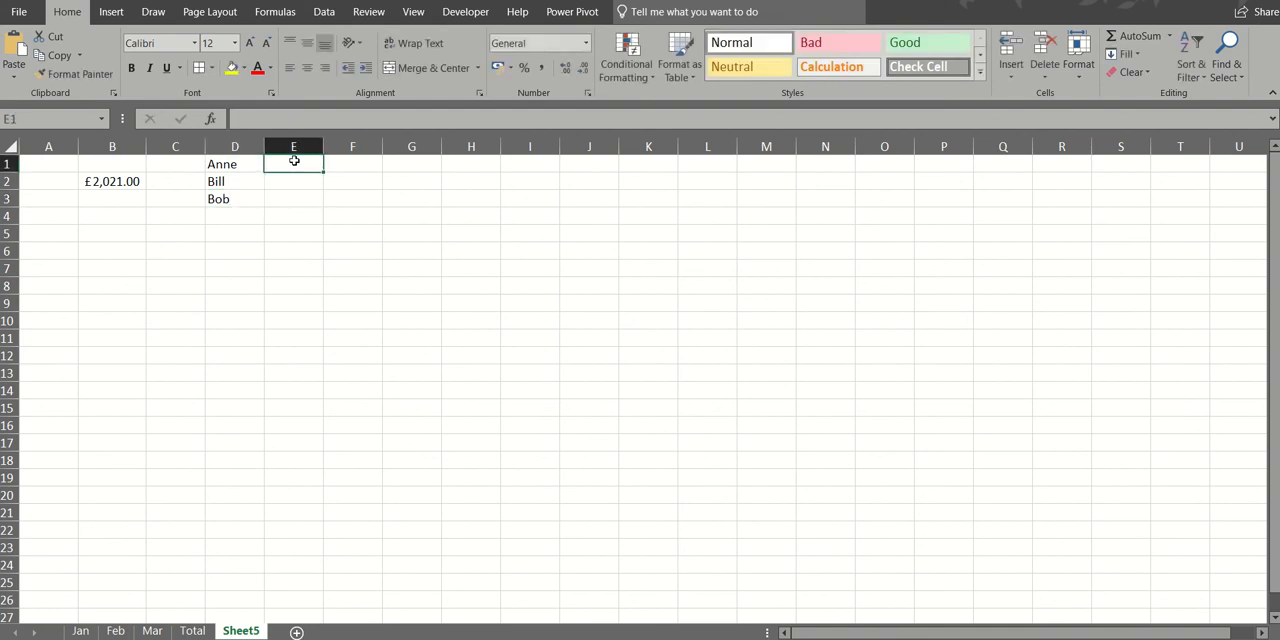
text(=)
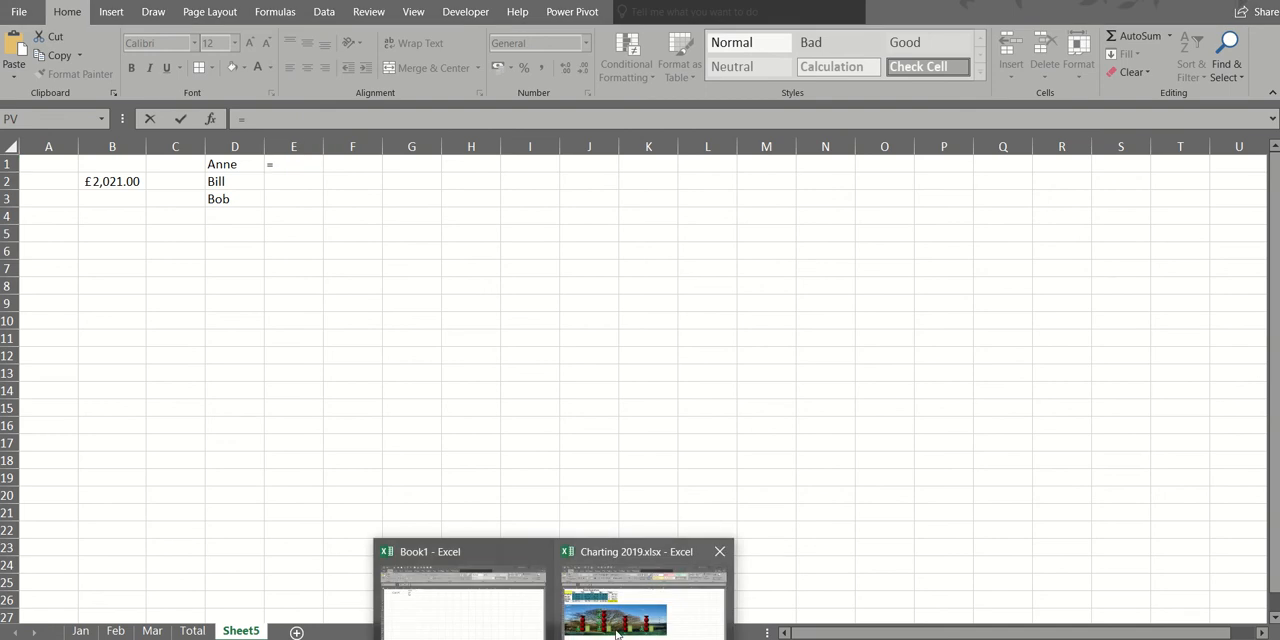
click(640, 605)
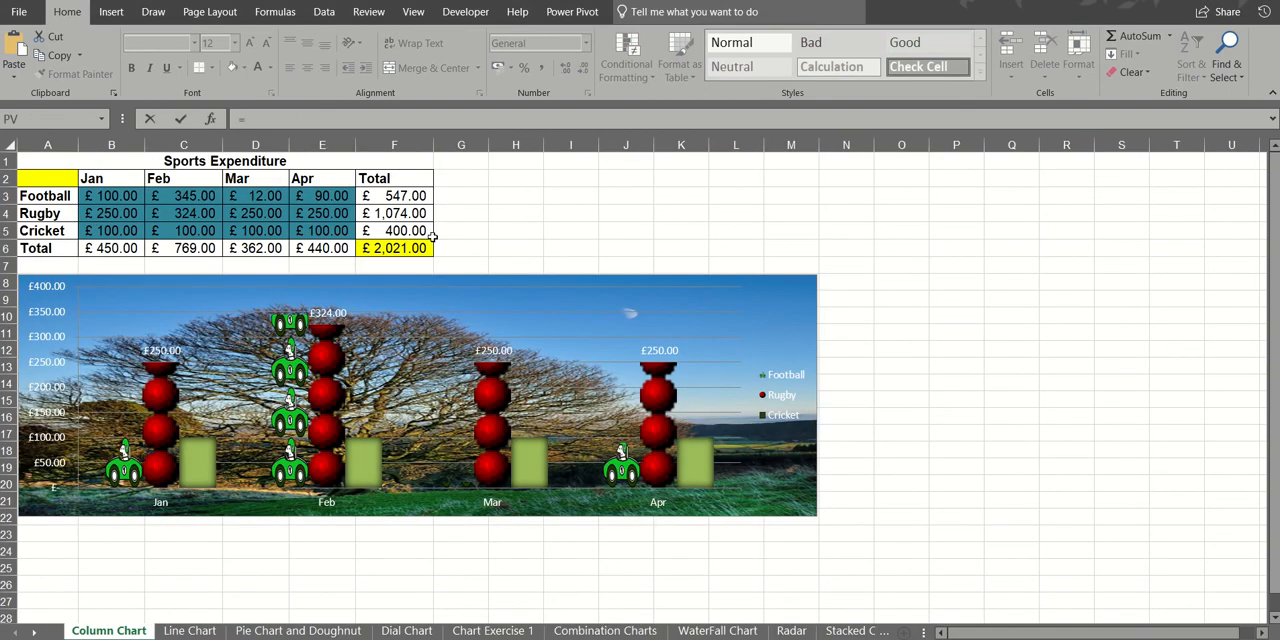
click(398, 229)
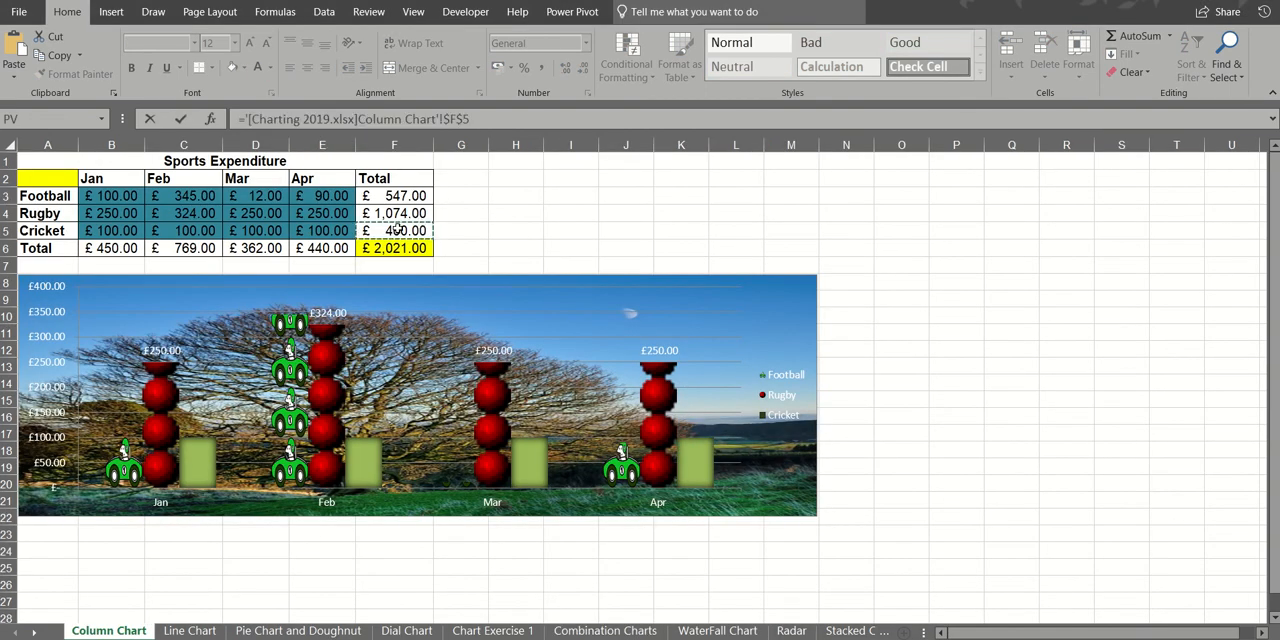
click(181, 119)
- Link E2 to the Football total in F3 on the Column Chart sheet of Charting 2019.xlsx
click(291, 182)
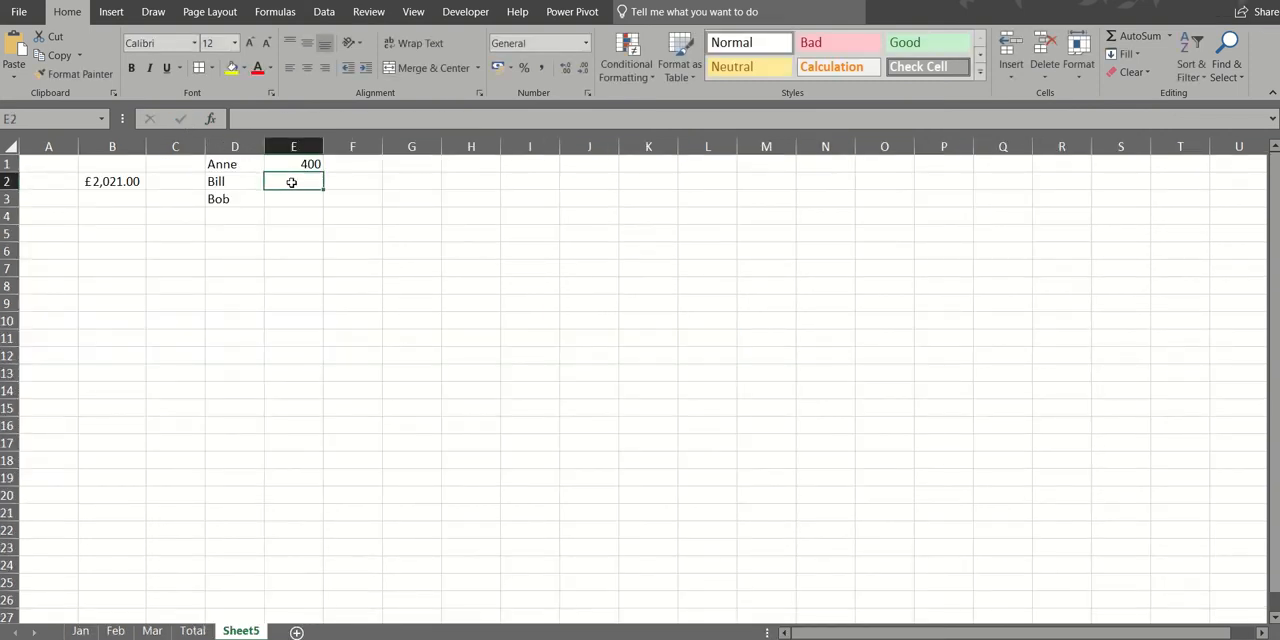
text(=)
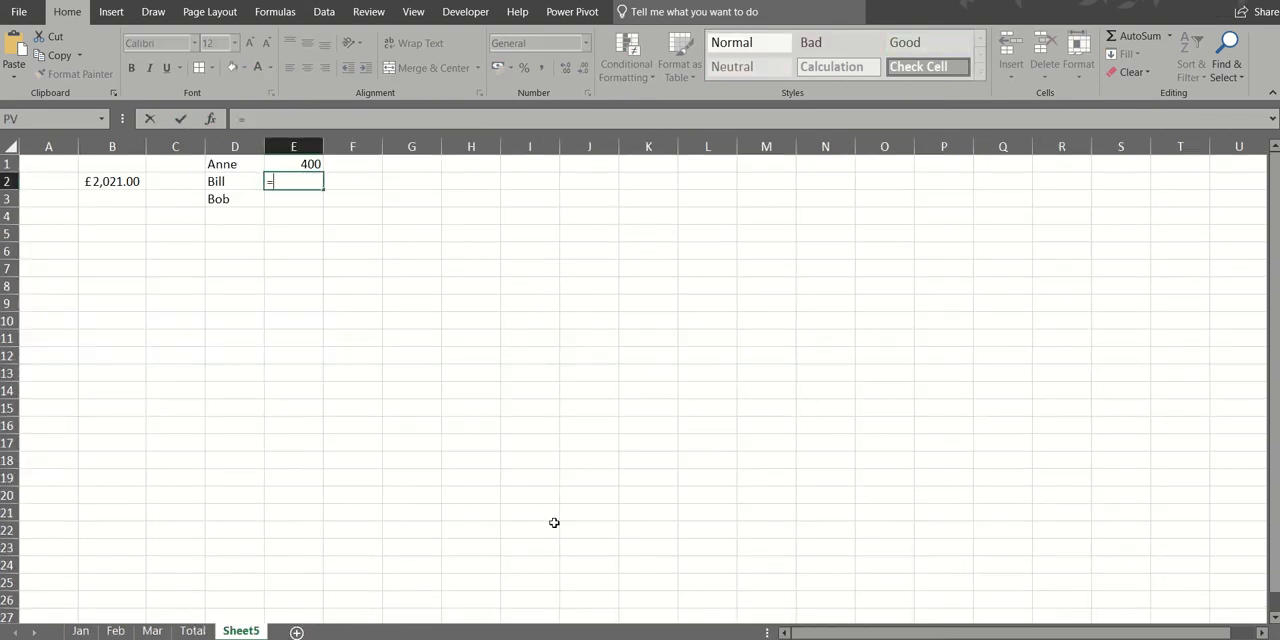
mouse_move(555, 639)
click(621, 622)
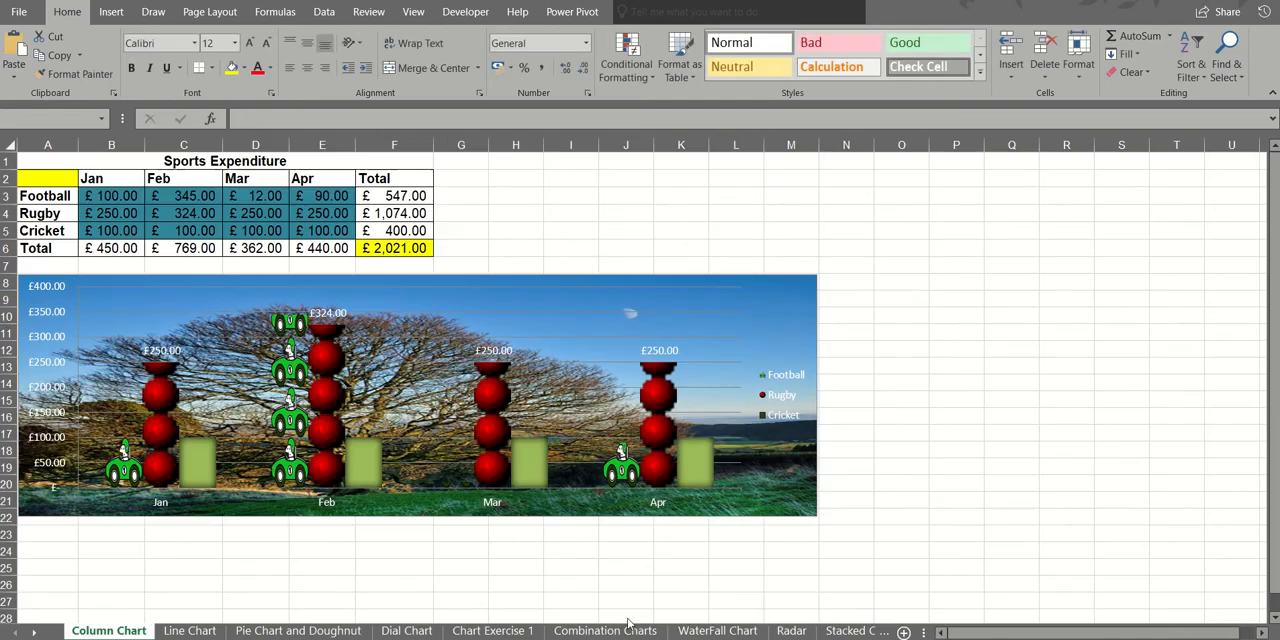
click(384, 198)
click(180, 118)
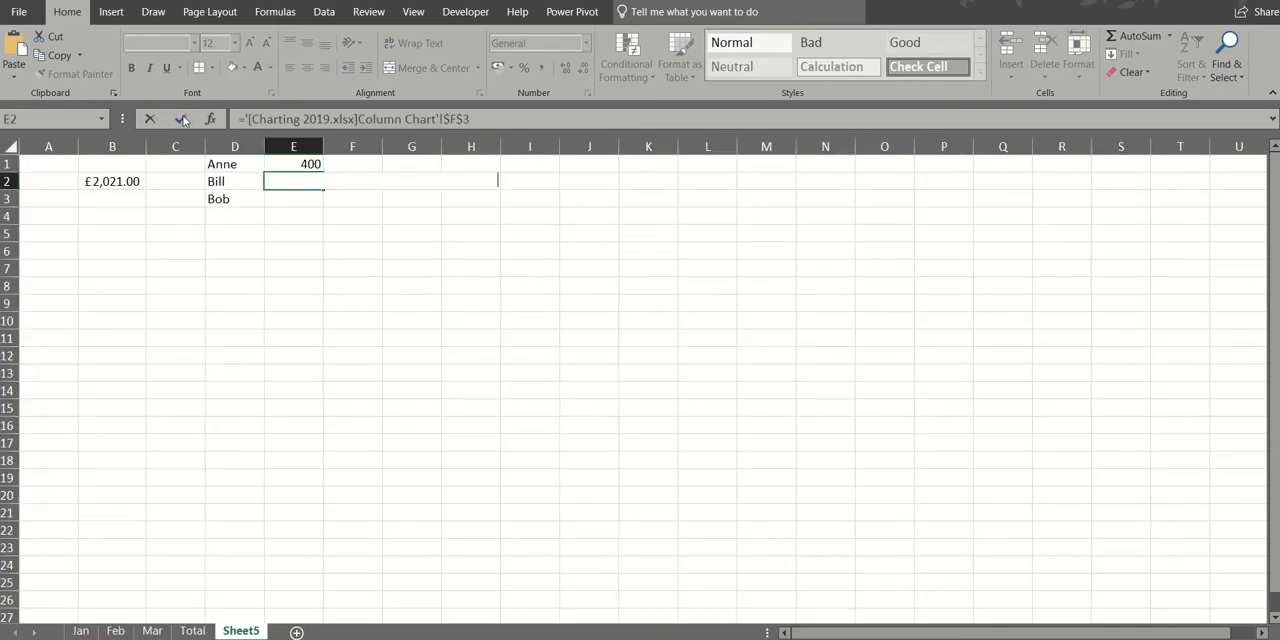
- Link E3 to the Rugby total in F4 on the Column Chart sheet of Charting 2019.xlsx
click(288, 199)
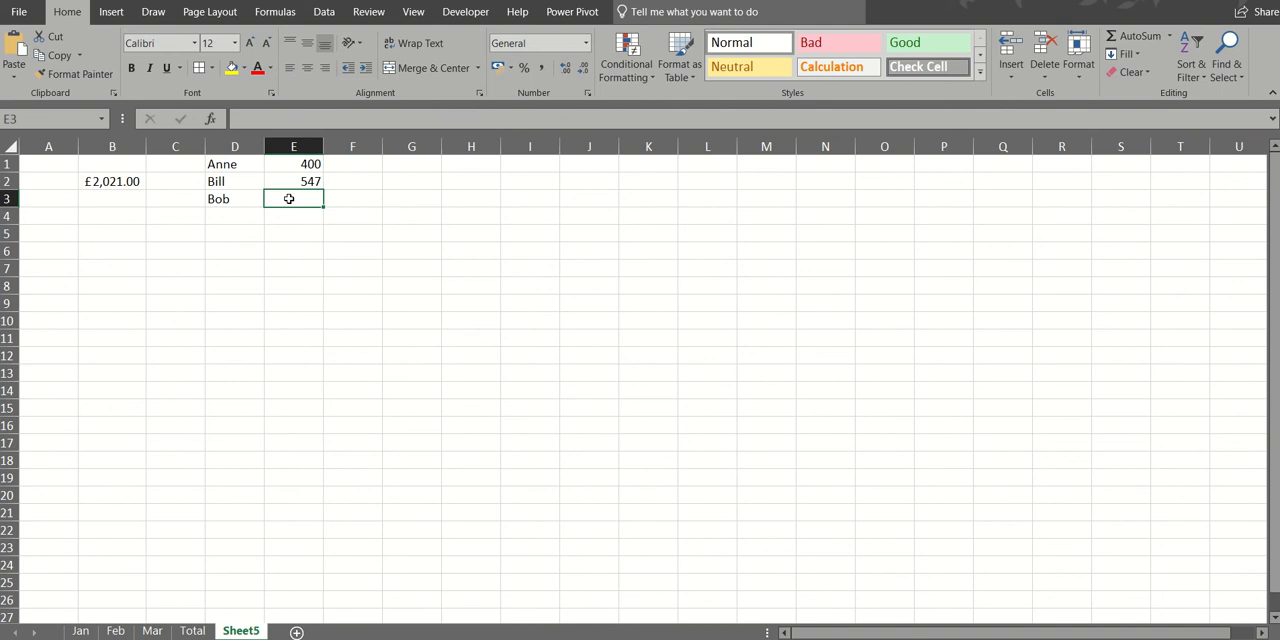
text(=)
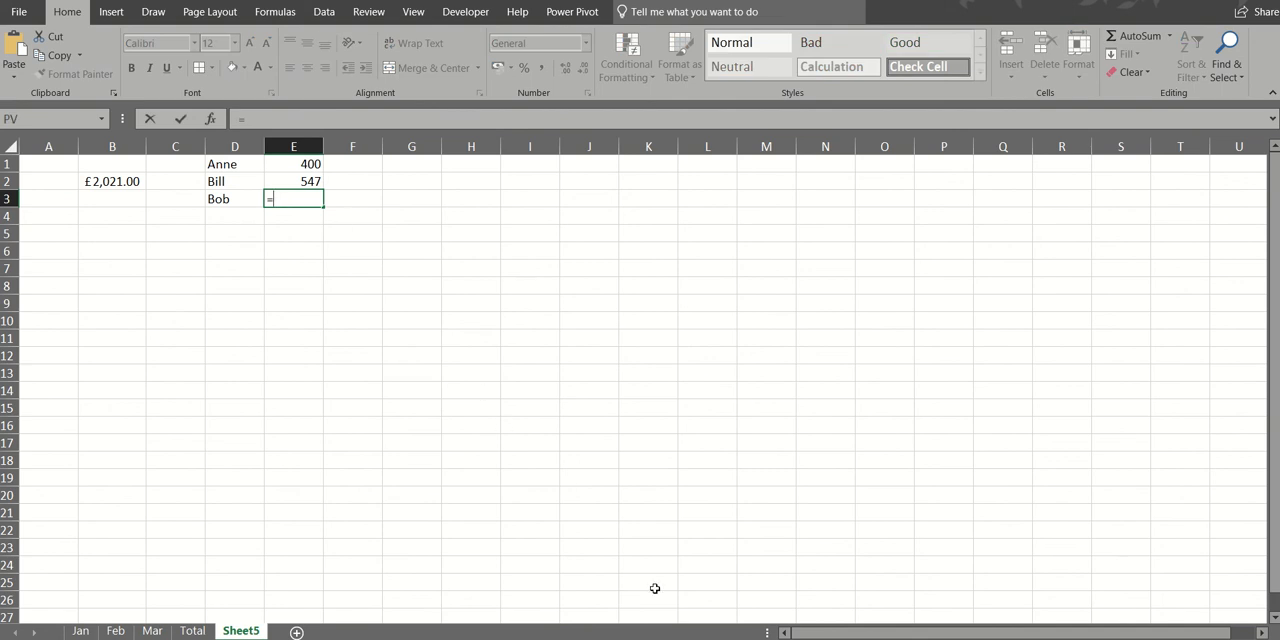
click(554, 639)
click(608, 622)
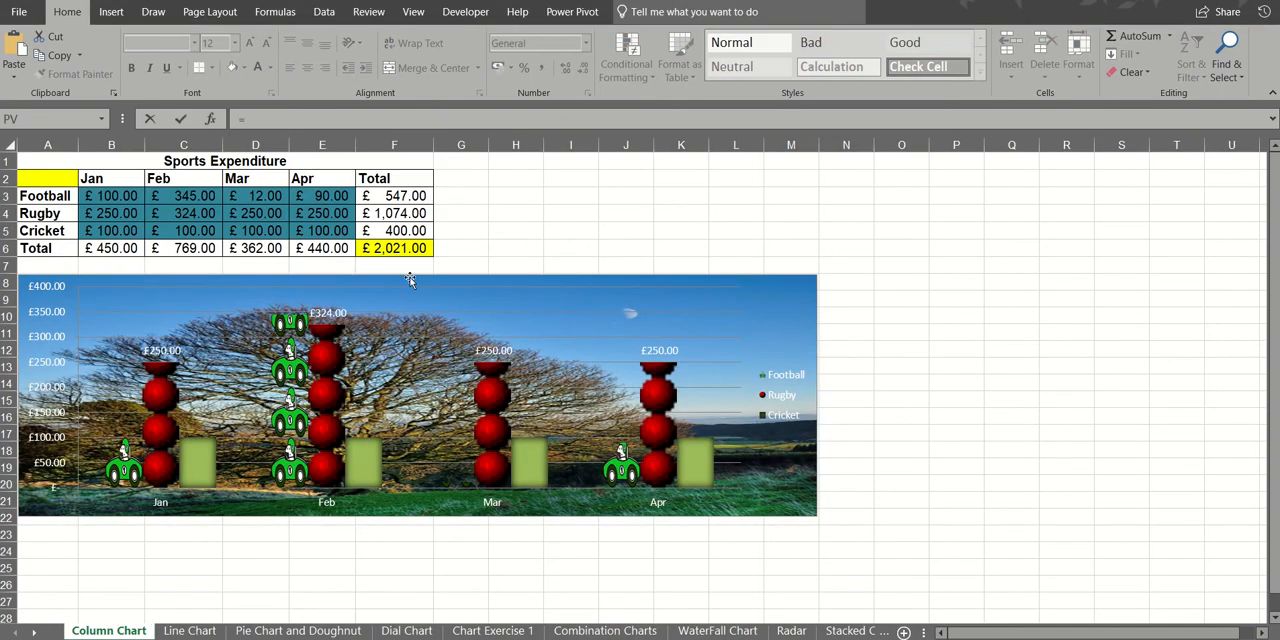
click(398, 212)
key(Return)
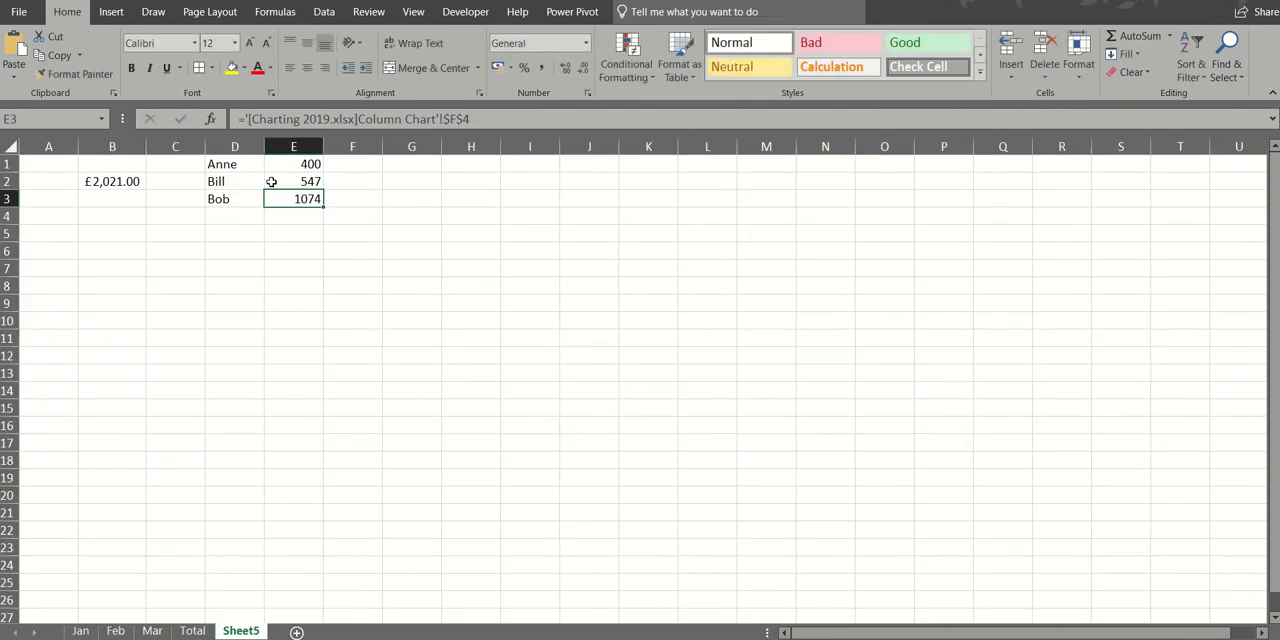
- Apply the pound Accounting format to the linked totals in E1:E3
drag(298, 166, 294, 191)
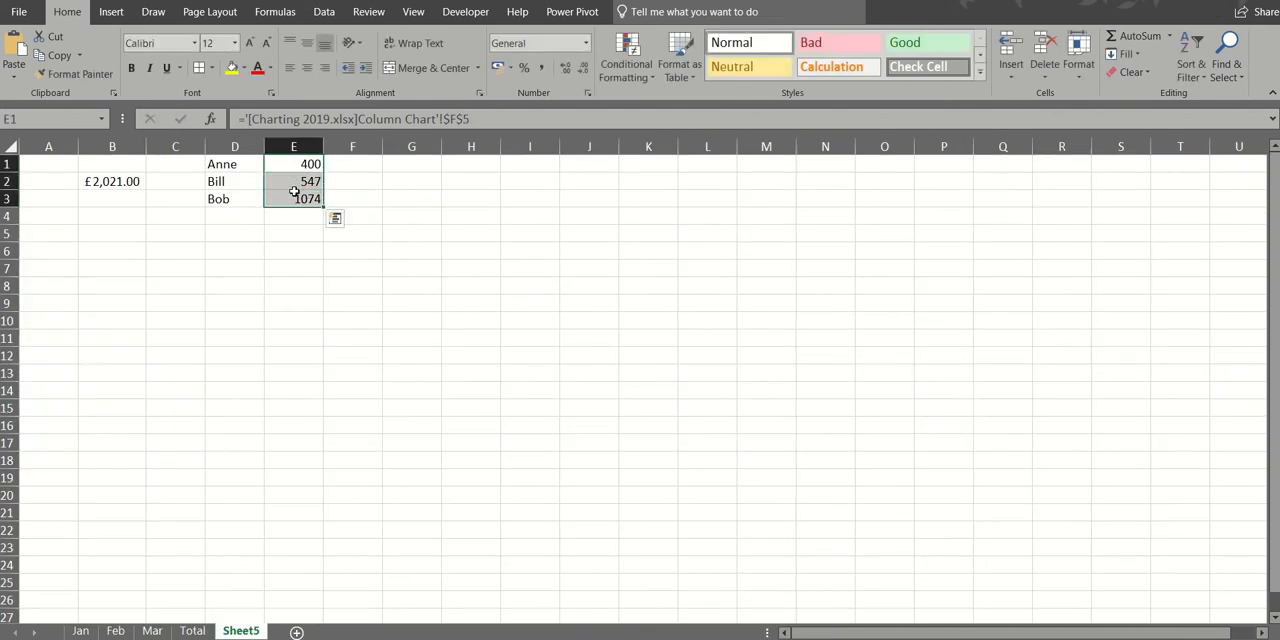
click(500, 68)
click(414, 238)
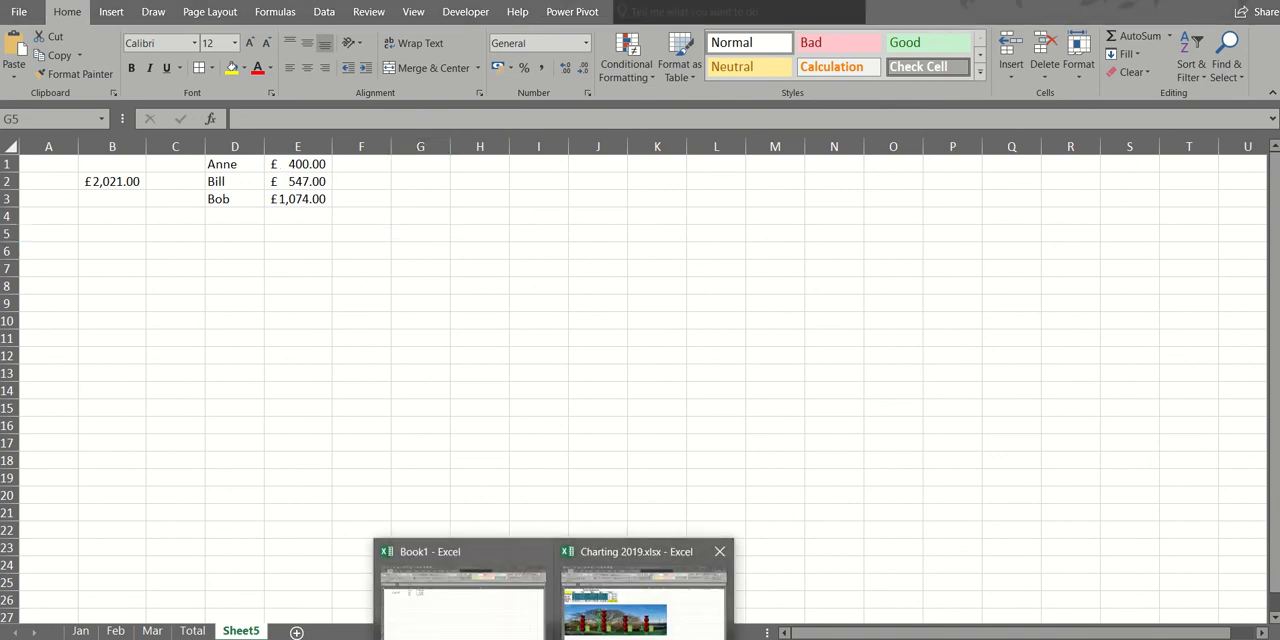
- Clear the Jan and Feb figures in B3:C5 on Column Chart in Charting 2019.xlsx and check the linked cells on Sheet5 of Book1
click(600, 630)
click(116, 196)
drag(116, 196, 172, 230)
key(Delete)
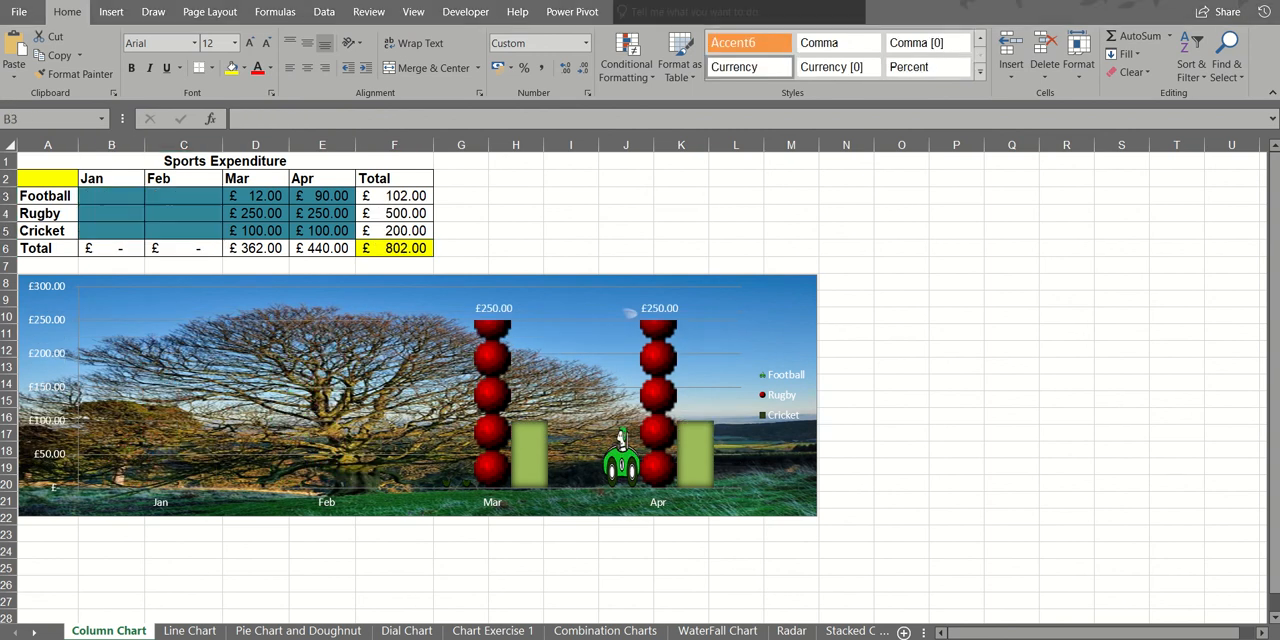
click(517, 630)
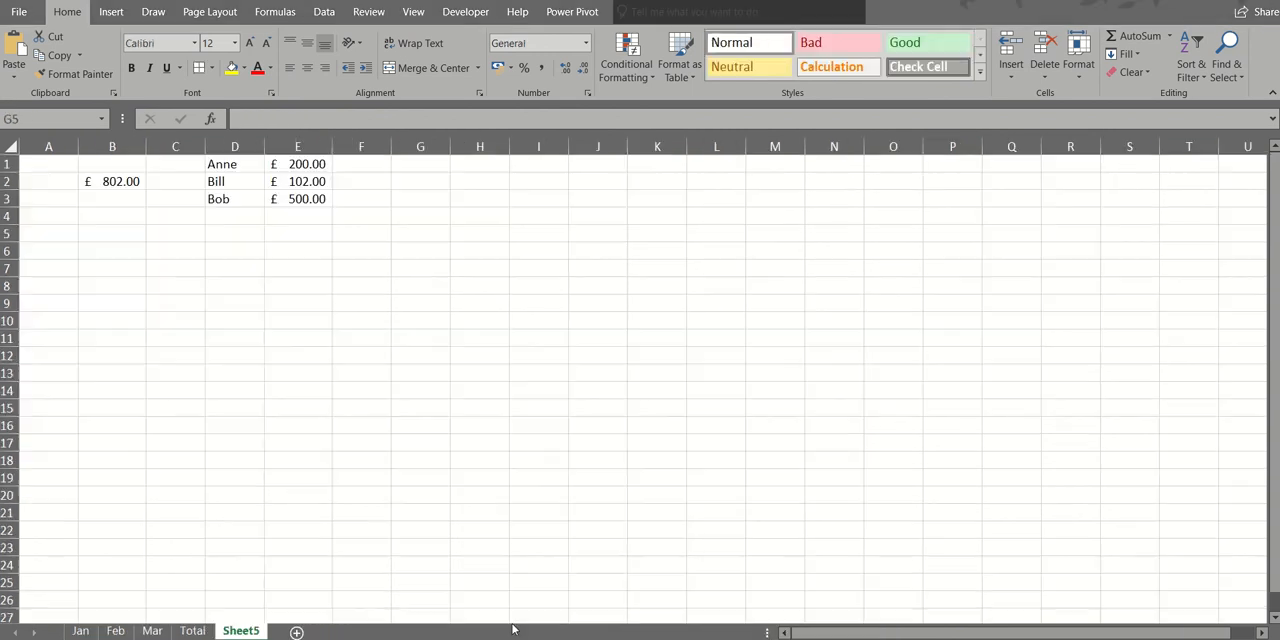
click(125, 184)
drag(296, 164, 298, 200)
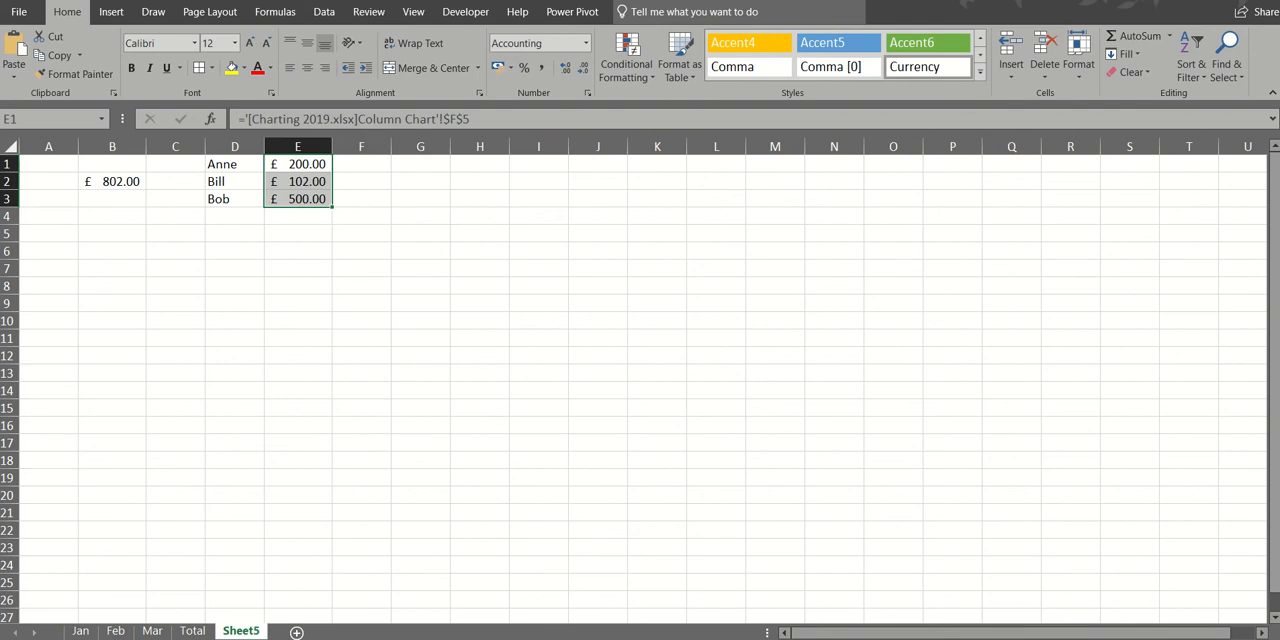
- Fill the Mar figures in D3:D5 back across the Feb and Jan cells on Column Chart in Charting 2019.xlsx
click(554, 639)
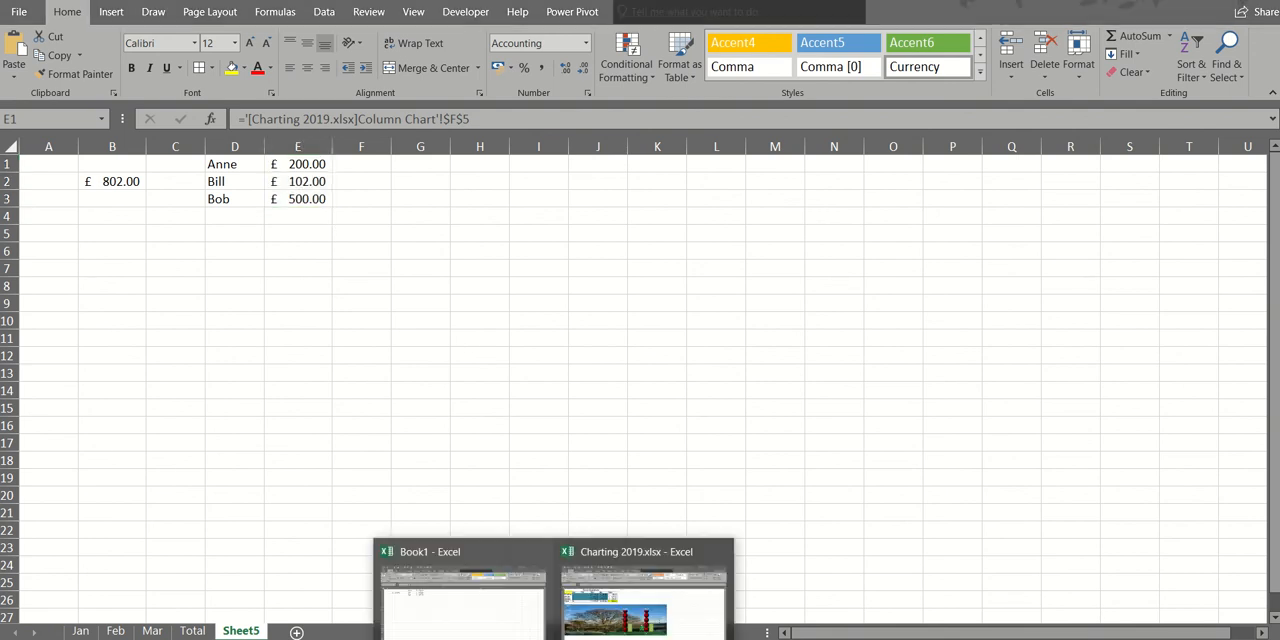
click(604, 622)
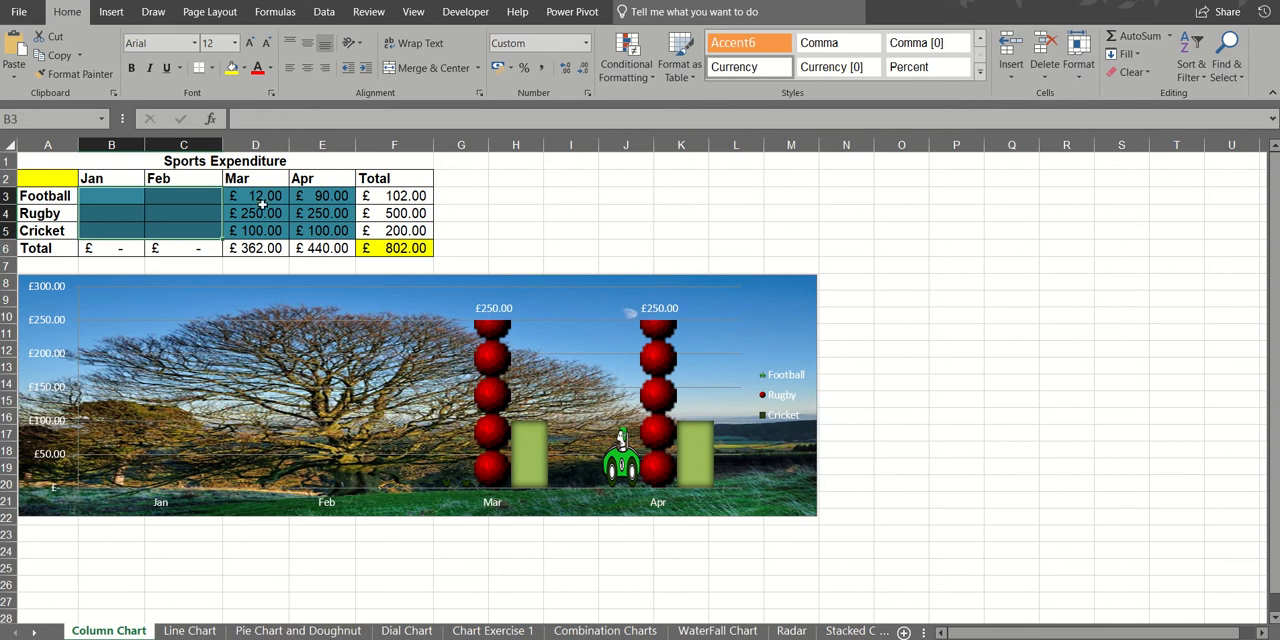
drag(260, 197, 104, 227)
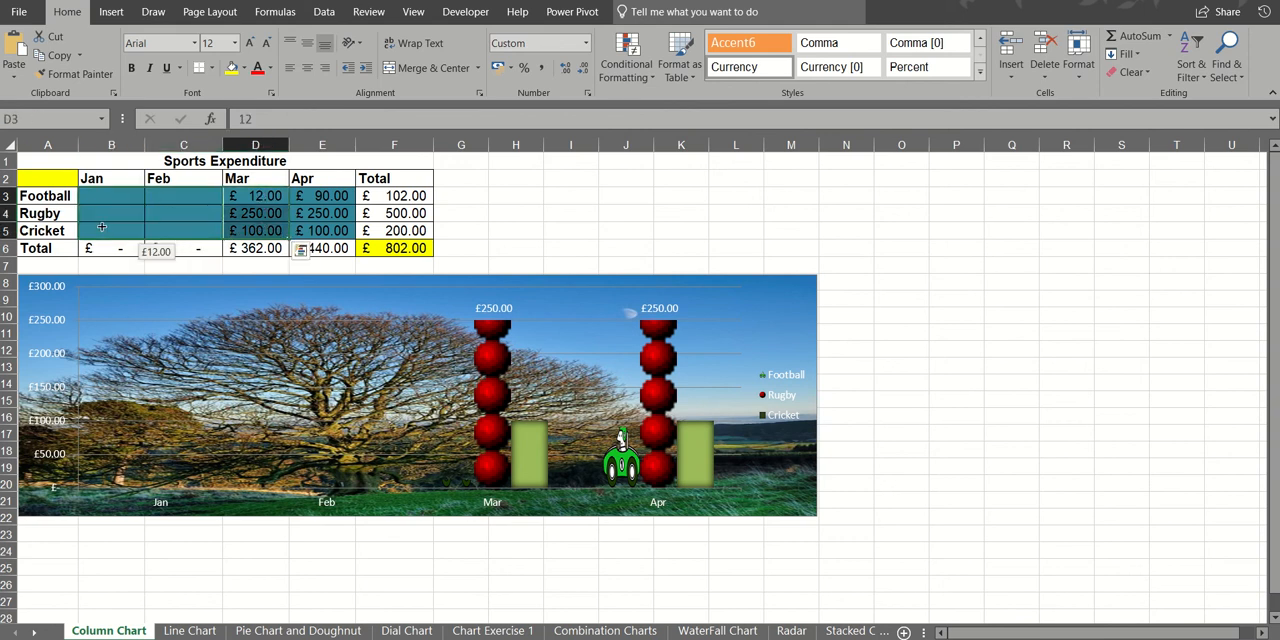
click(546, 217)
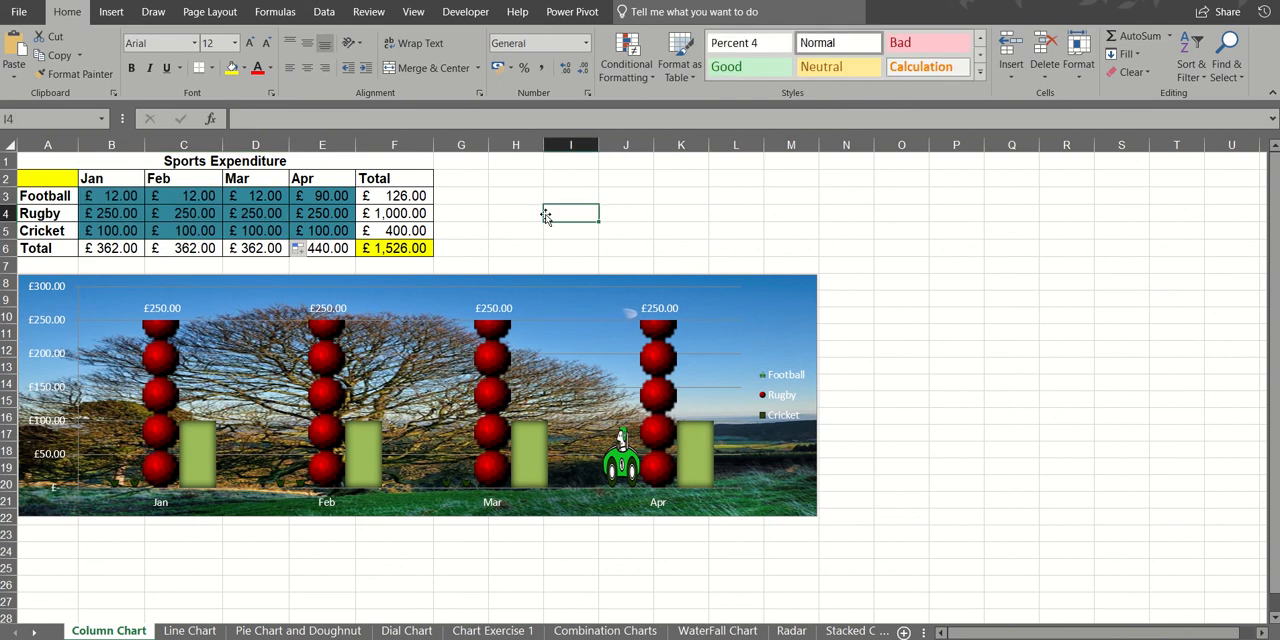
- Copy the Sports Expenditure table A2:F6 and paste it as a link at H2 on Sheet5 of Book1
drag(57, 181, 381, 247)
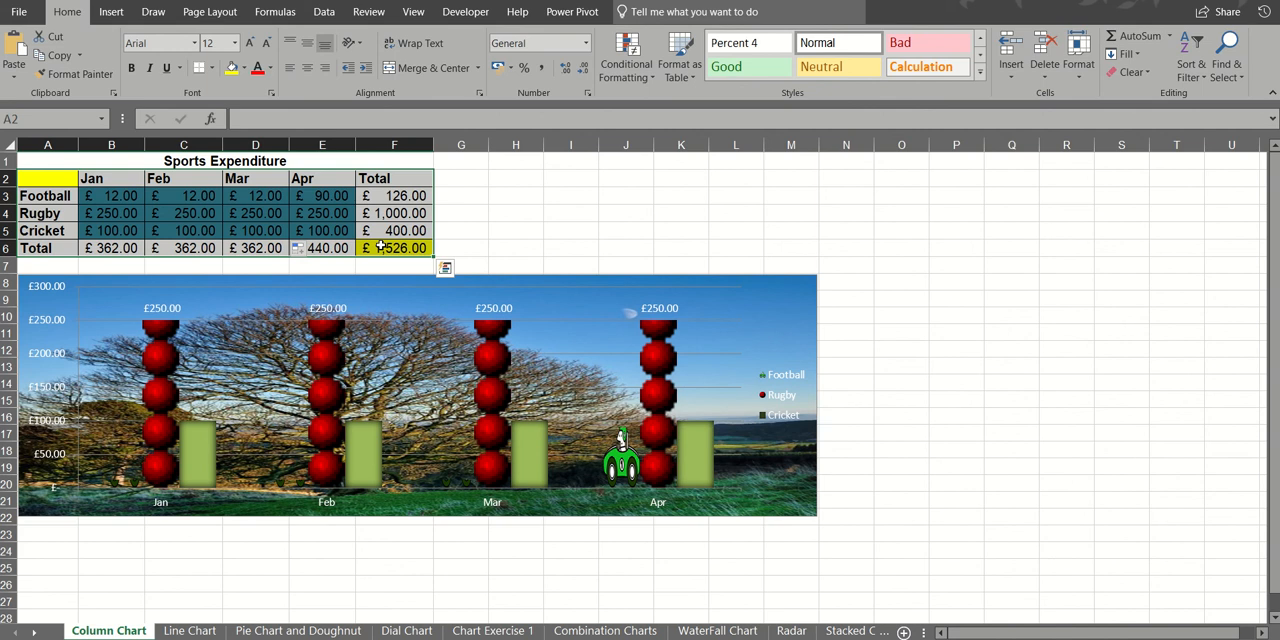
key(ctrl+c)
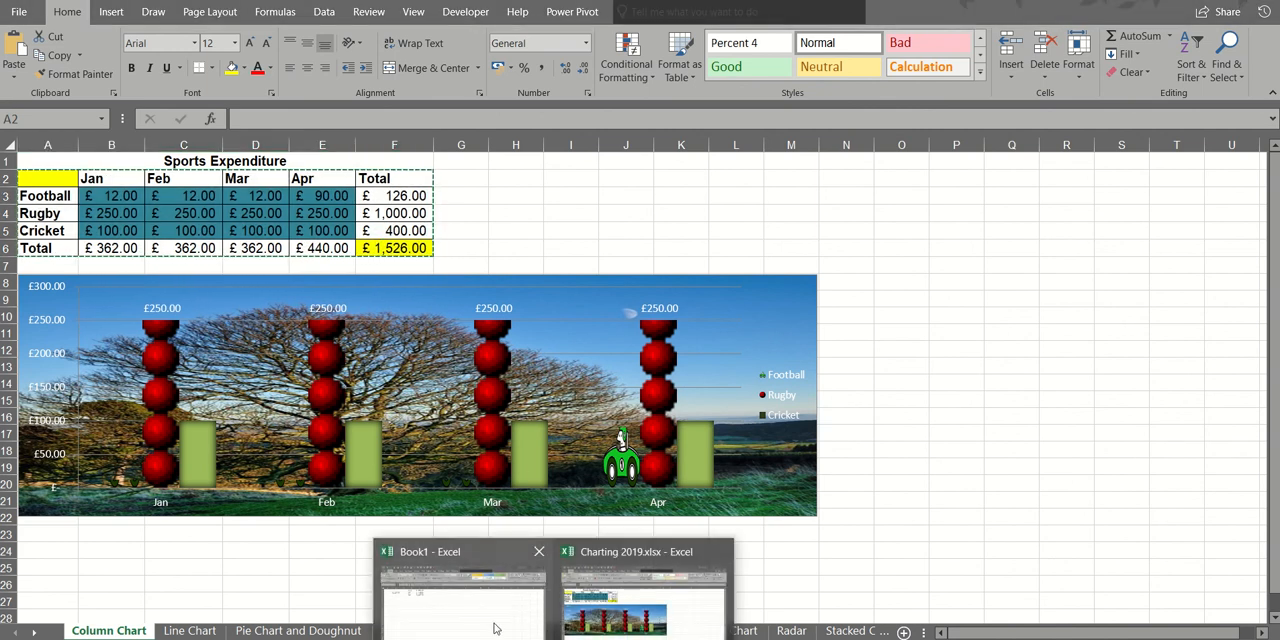
click(491, 621)
click(464, 178)
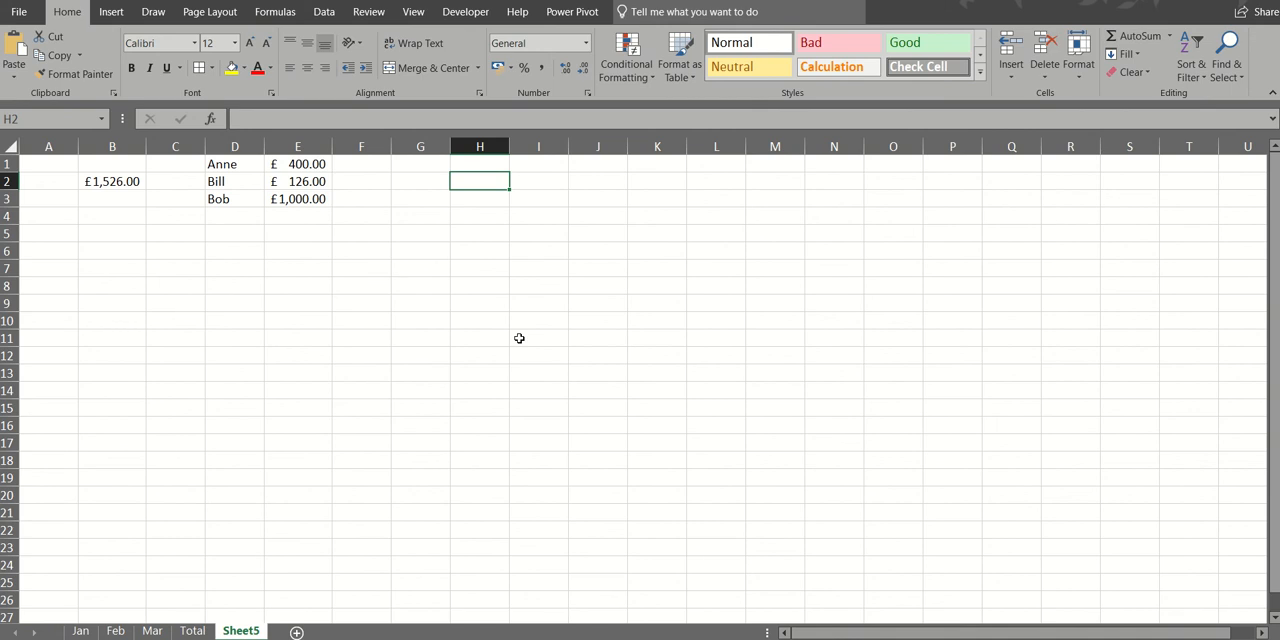
click(14, 78)
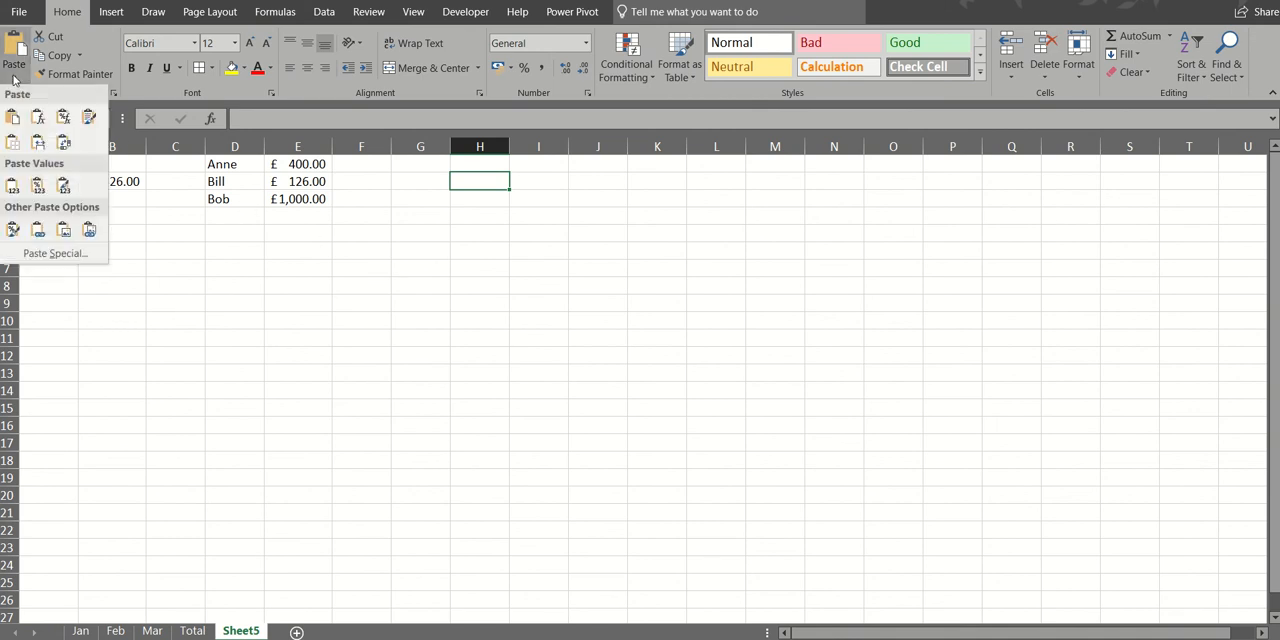
click(55, 254)
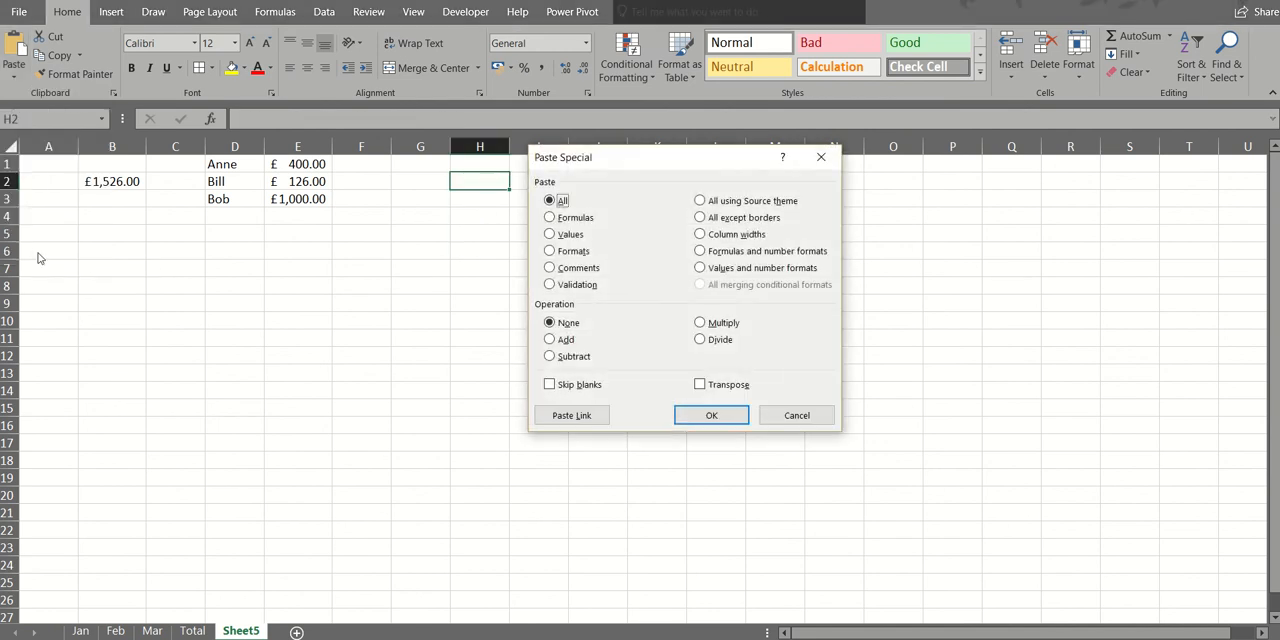
drag(656, 165, 820, 201)
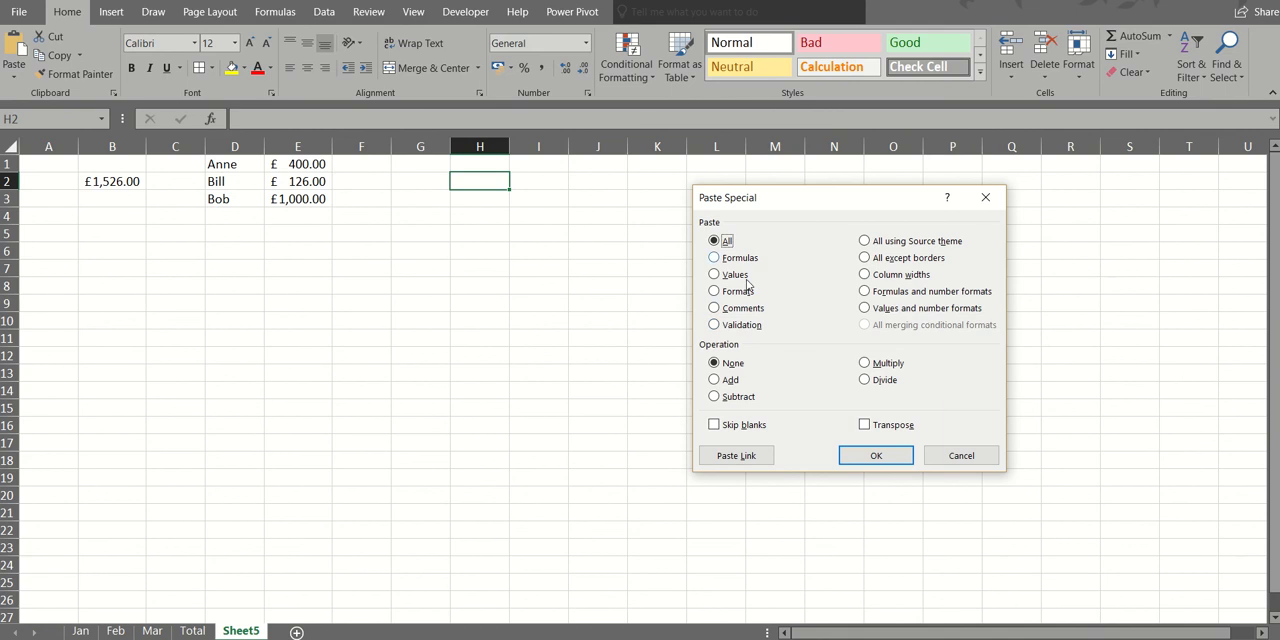
click(735, 457)
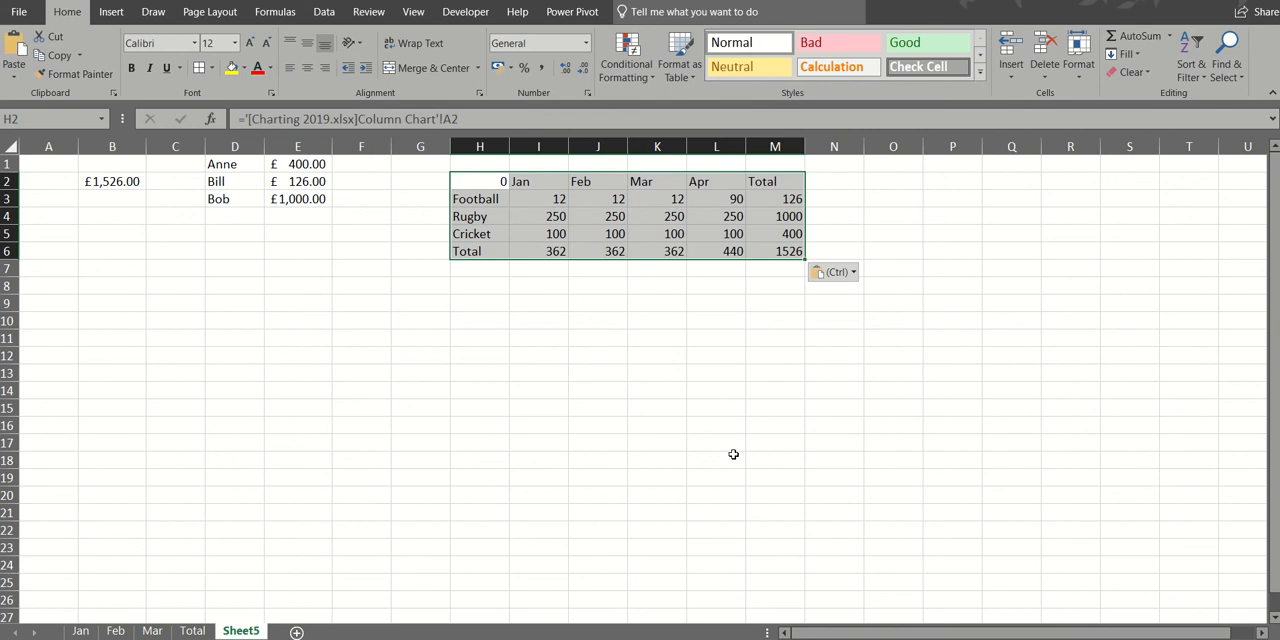
- Apply the pound Accounting format to the linked table and clear its corner cell H2, checking the link formulas in I4 and J4
click(503, 68)
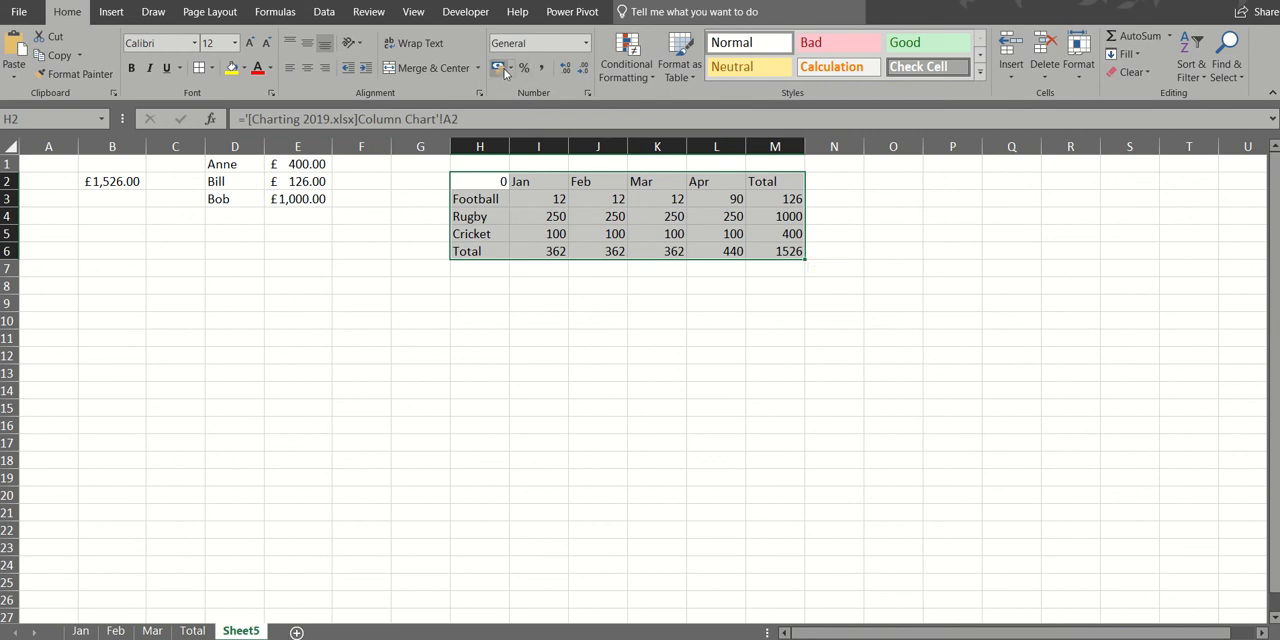
click(481, 180)
key(Delete)
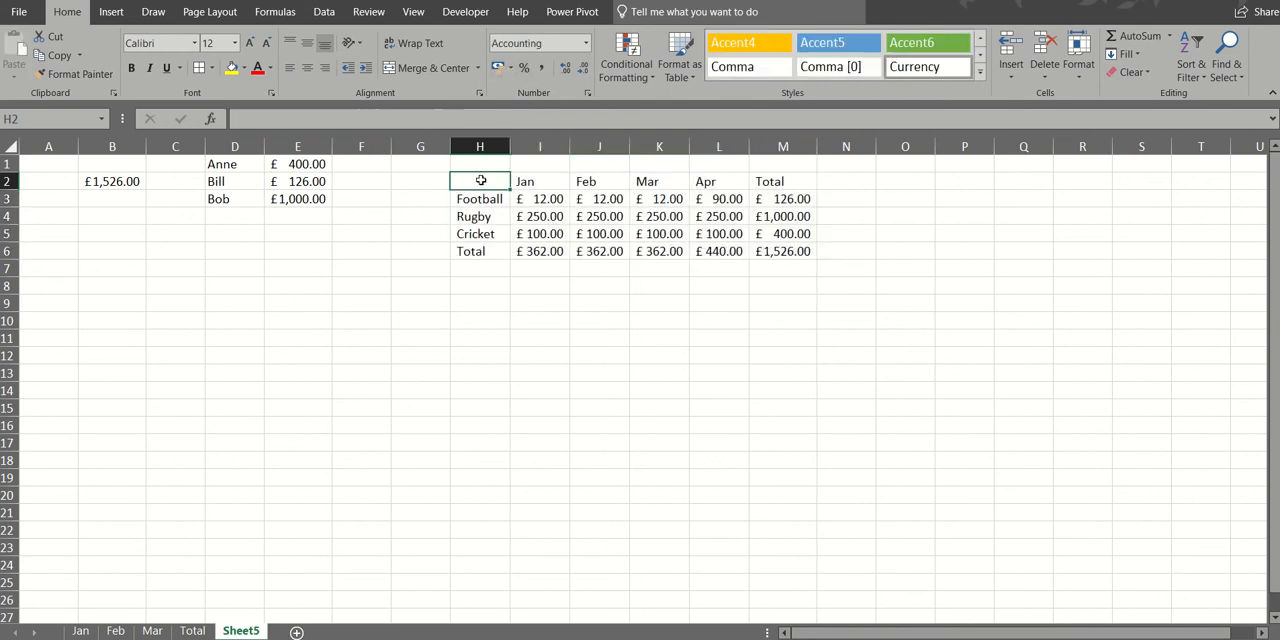
click(552, 214)
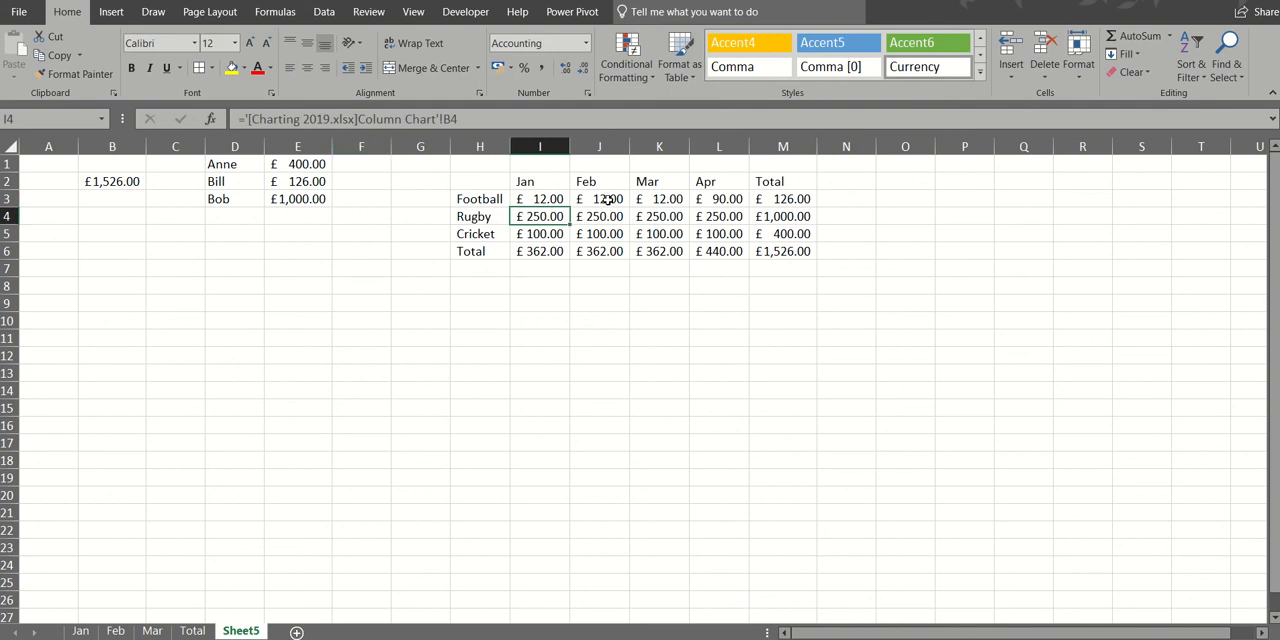
click(605, 218)
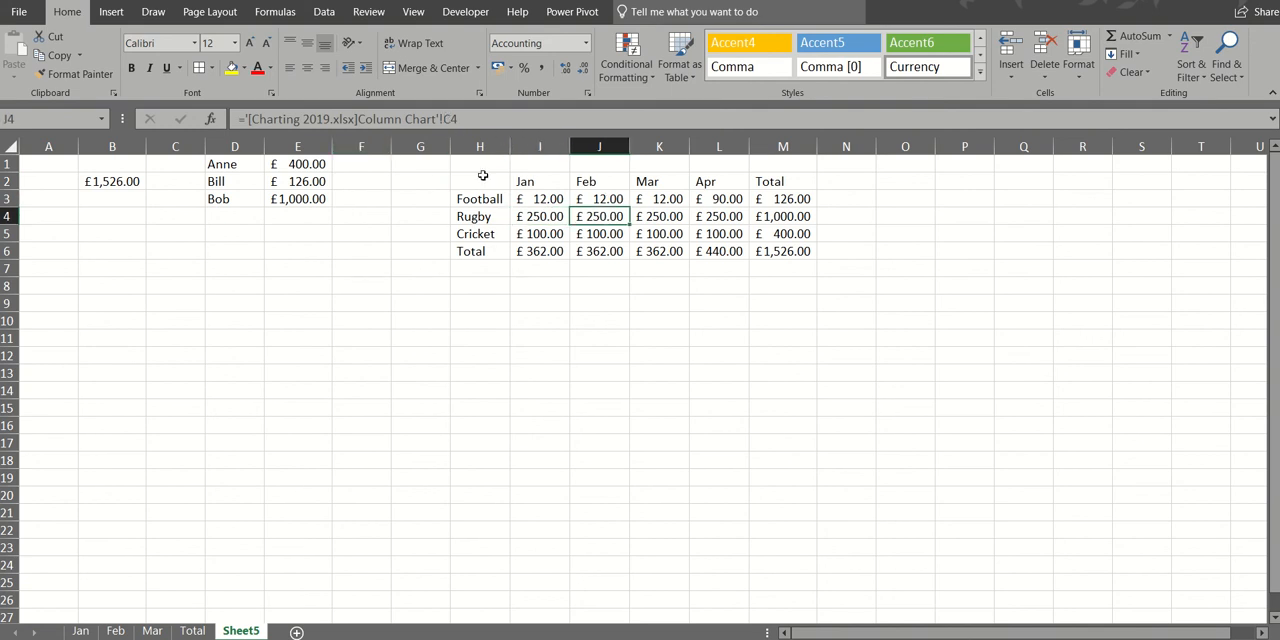
- Delete the Jan and Feb figures in B3:C5 of Charting 2019.xlsx's Column Chart sheet and view the linked table in Book1
click(554, 639)
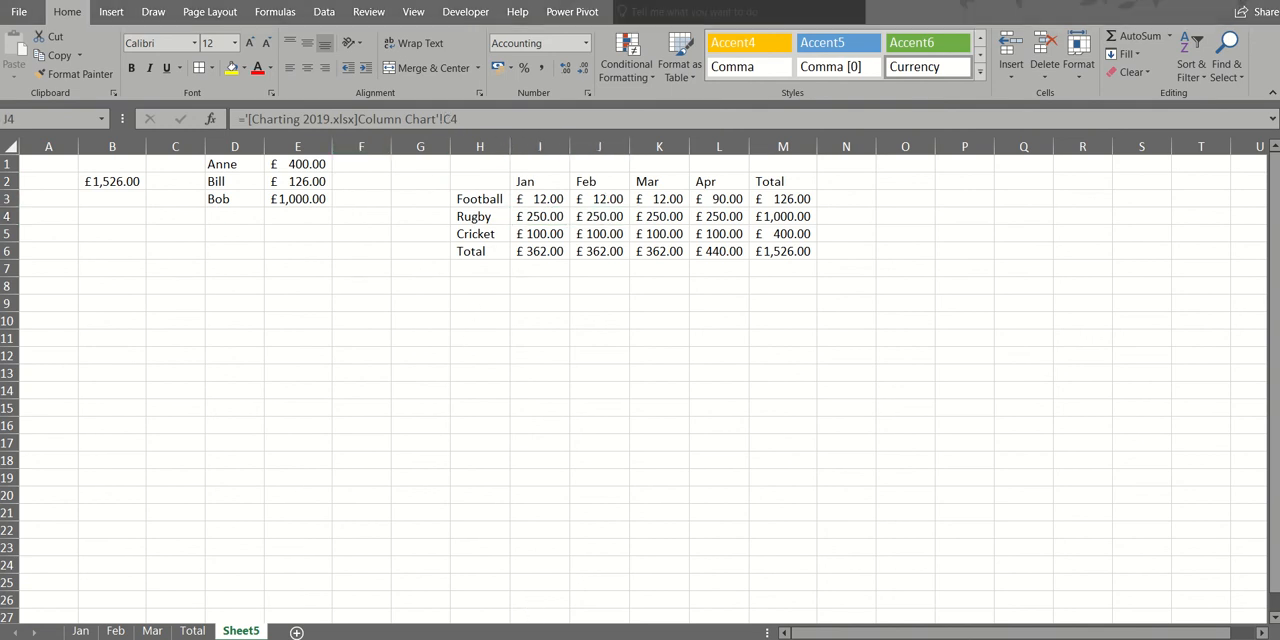
click(632, 627)
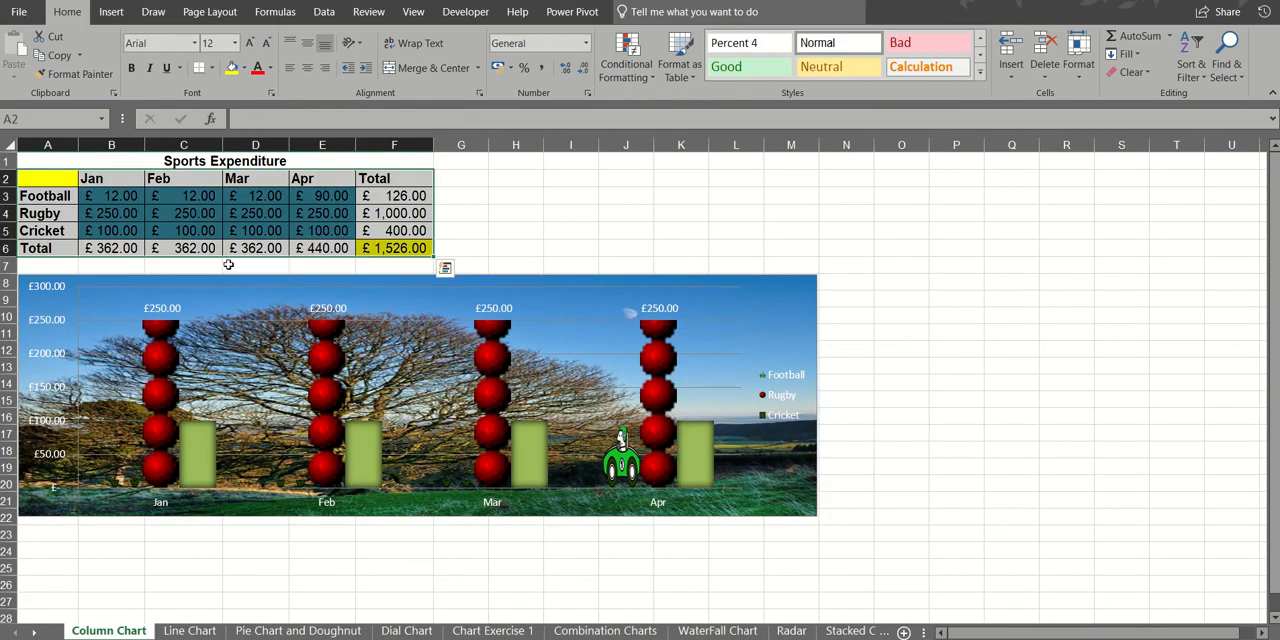
drag(140, 196, 180, 227)
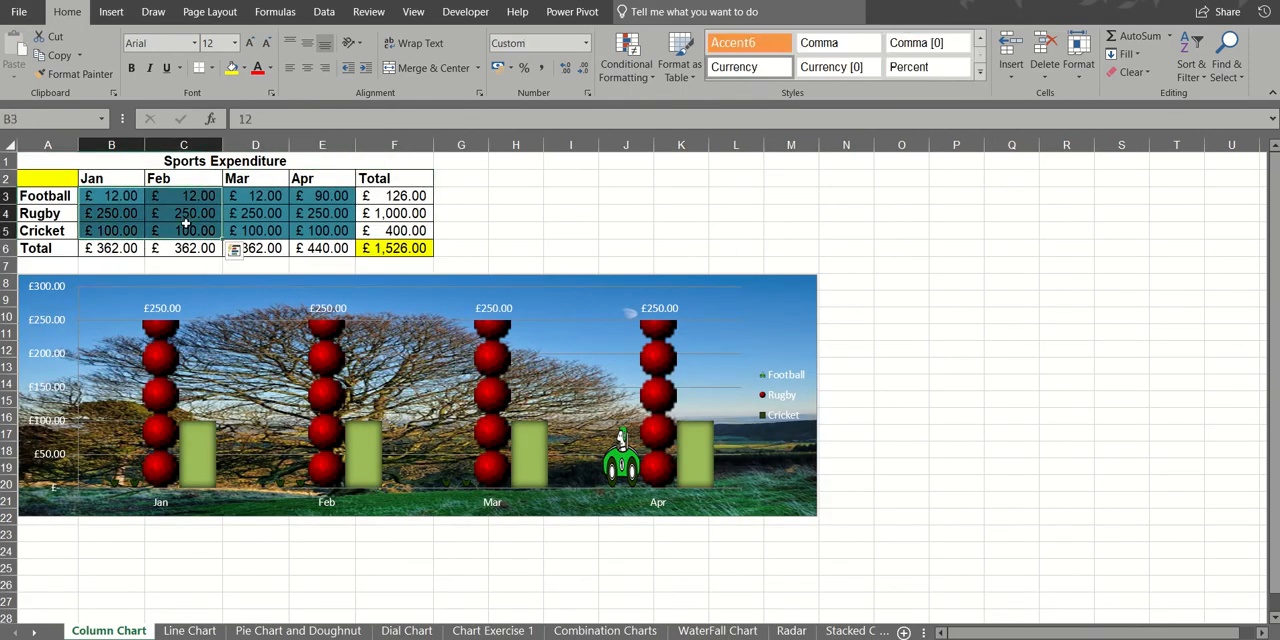
key(Delete)
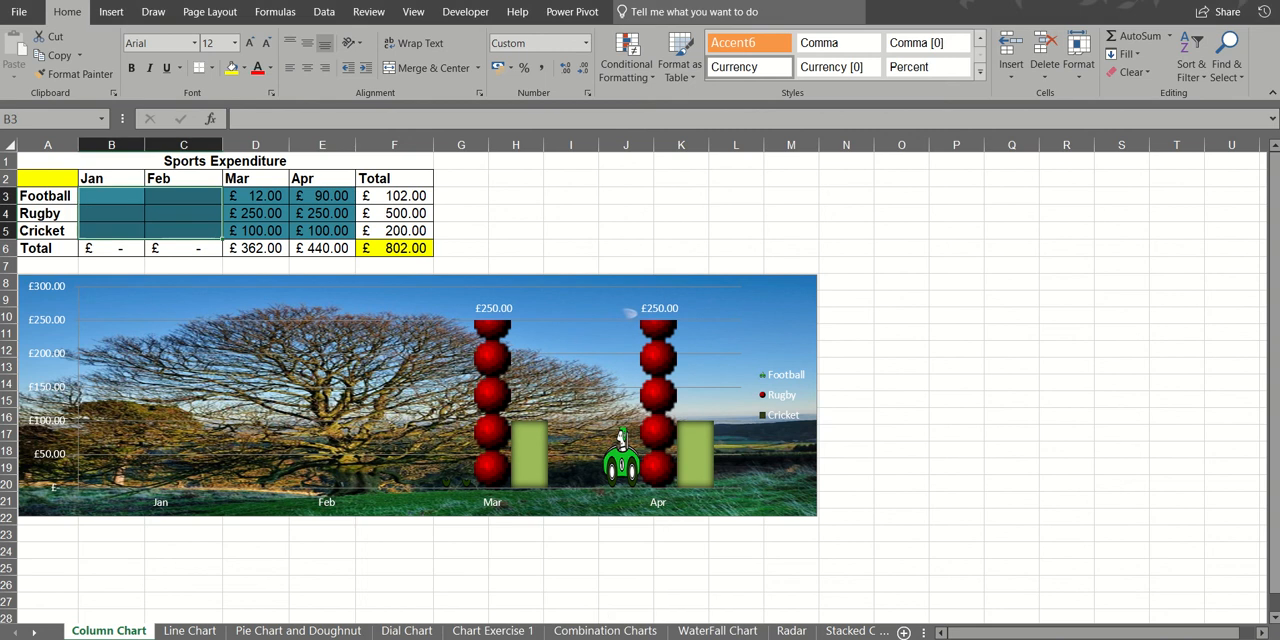
click(496, 596)
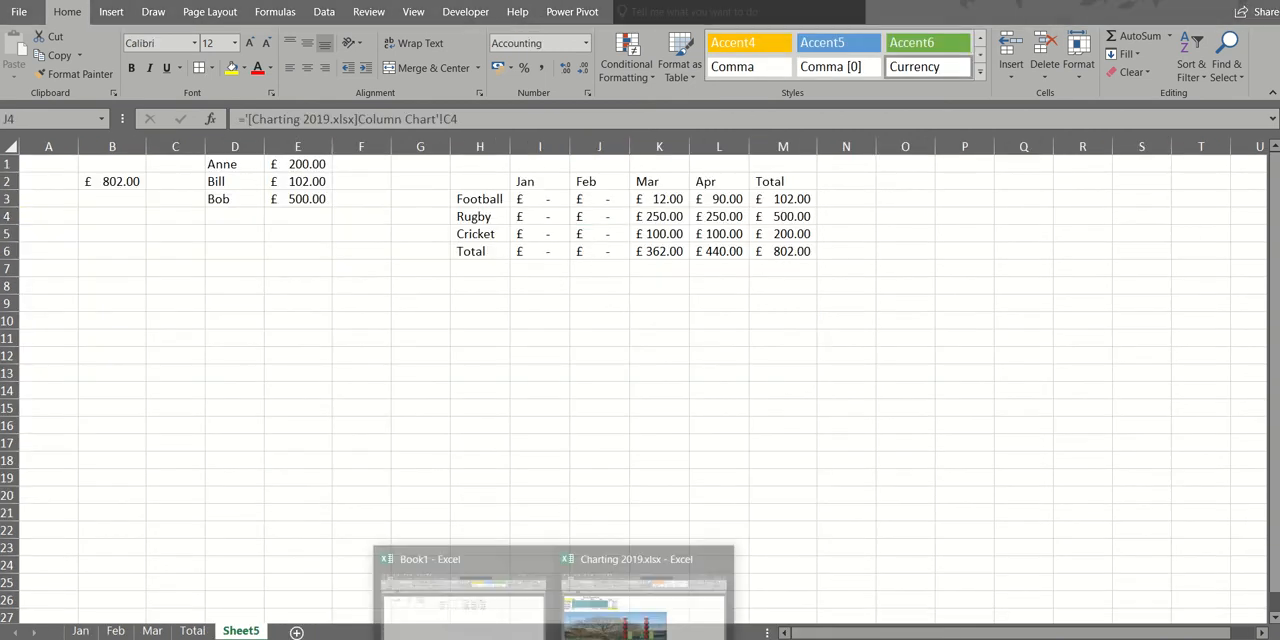
- Undo the deletion of the Jan and Feb figures in Charting 2019.xlsx
click(598, 630)
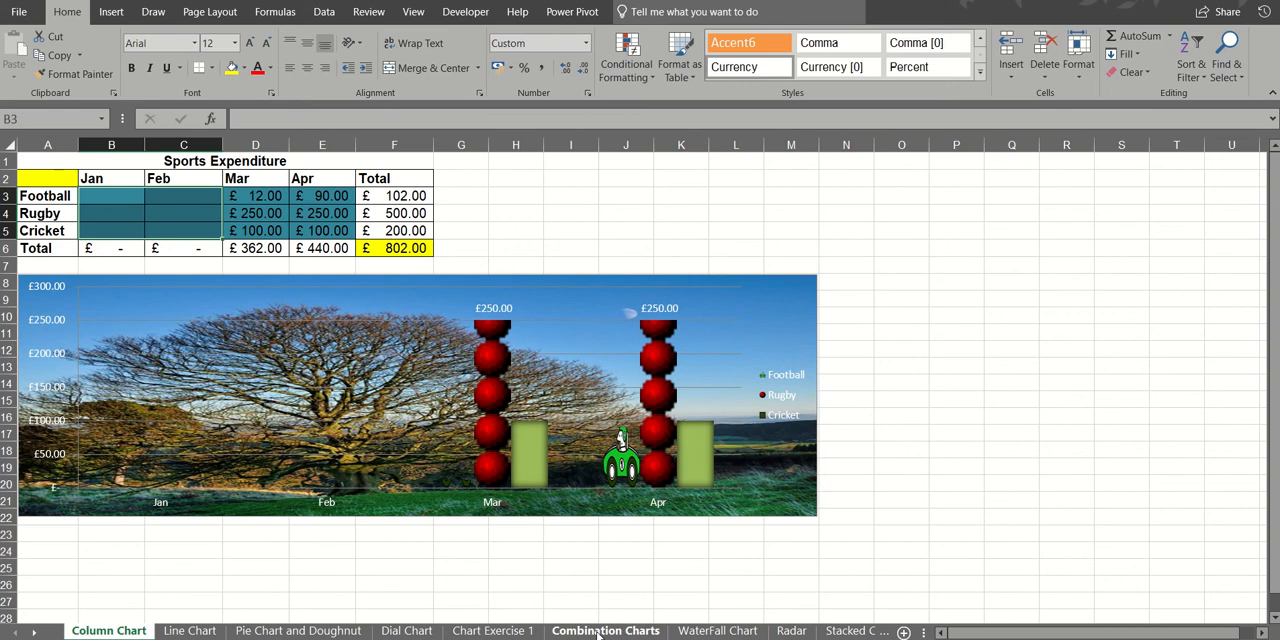
key(ctrl+z)
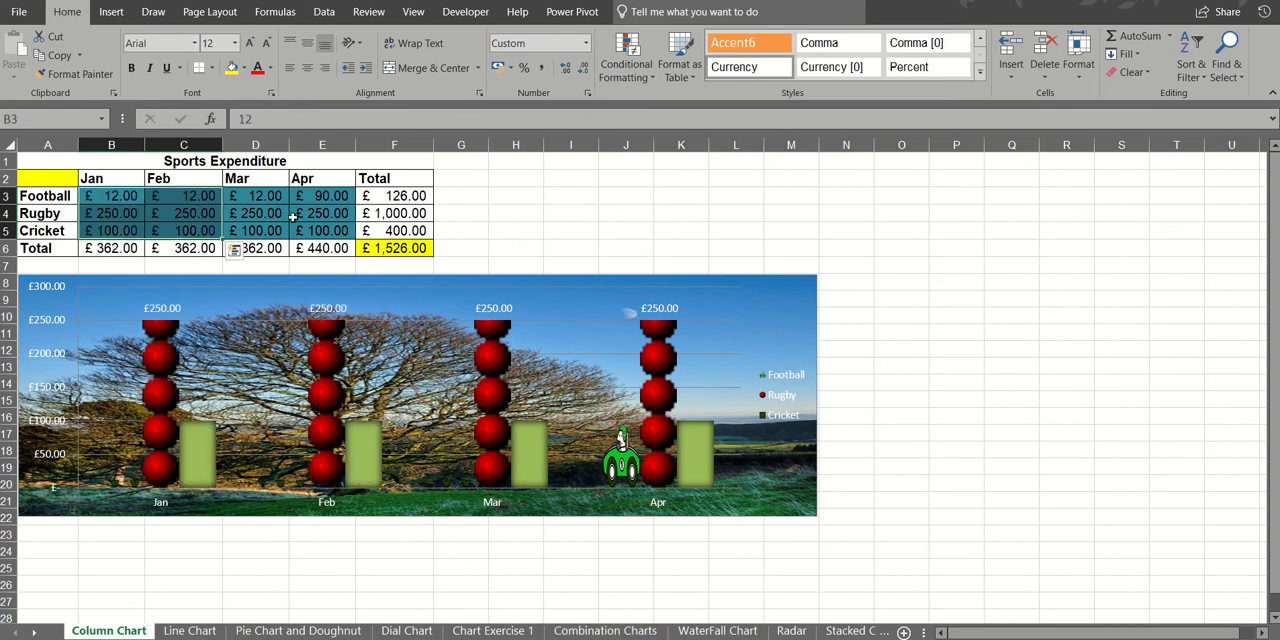
click(294, 217)
- Copy table A2:F6 from Column Chart and paste it with its source formatting over the table at H2 on Sheet5 of Book1
drag(45, 177, 380, 249)
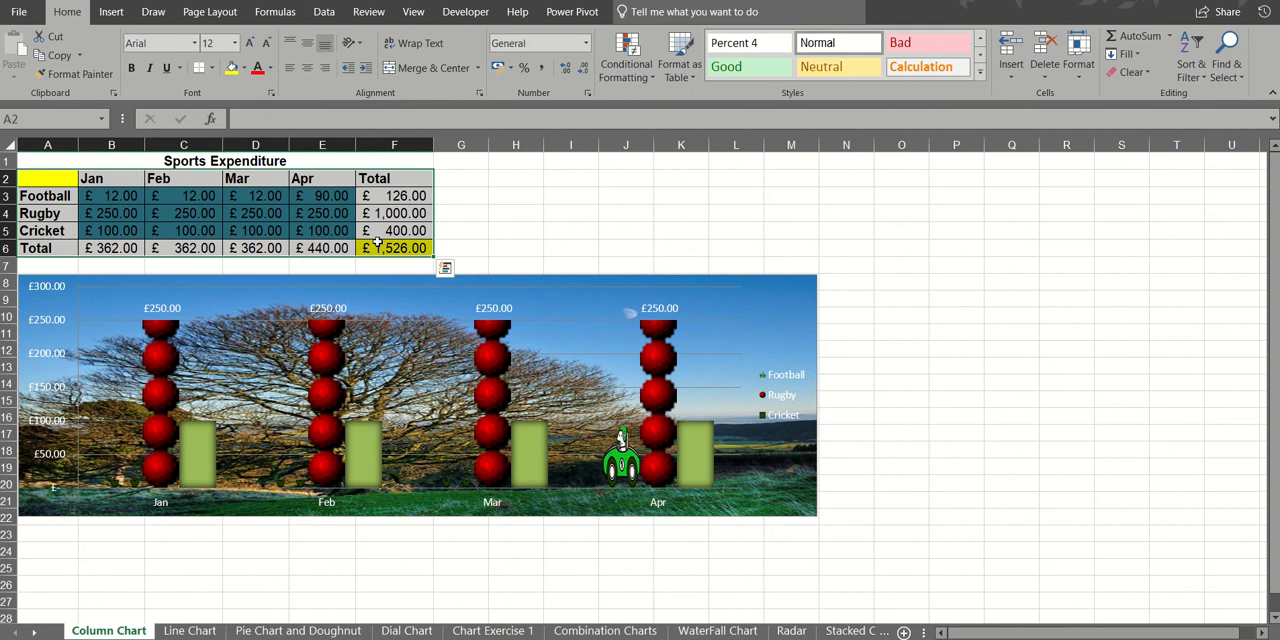
key(ctrl+c)
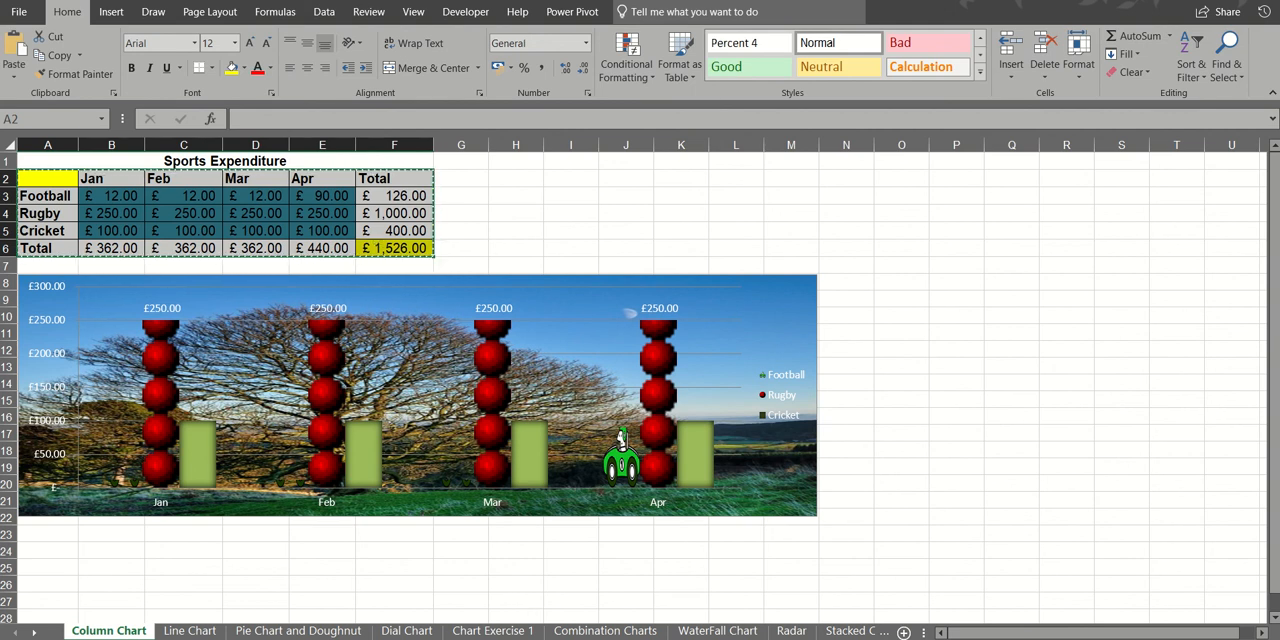
click(553, 639)
click(518, 606)
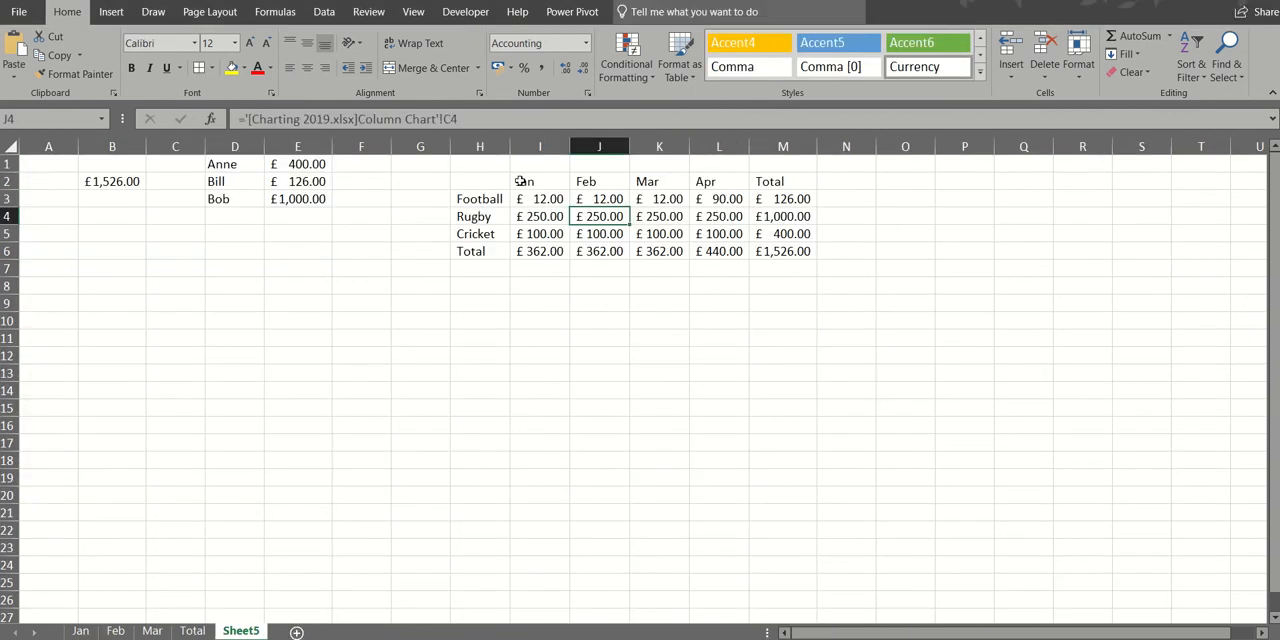
click(482, 181)
key(ctrl+v)
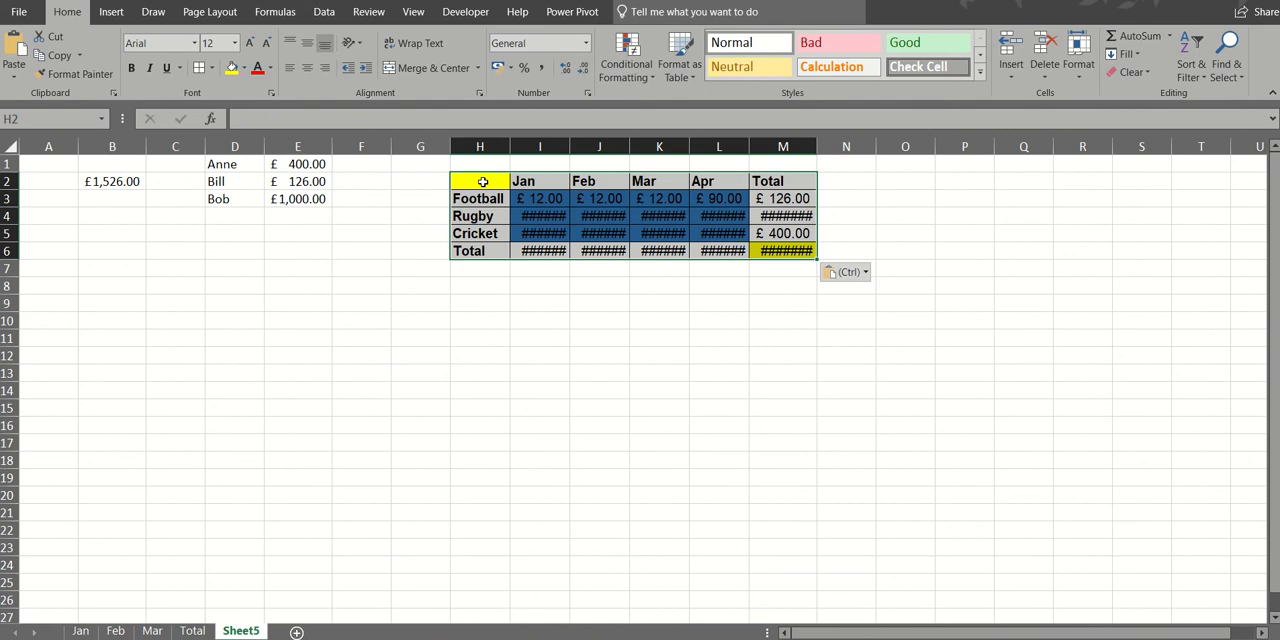
- AutoFit all column widths on Sheet5 and paste the copied Column Chart table as links over the table at H2:M6
click(10, 146)
double_click(79, 147)
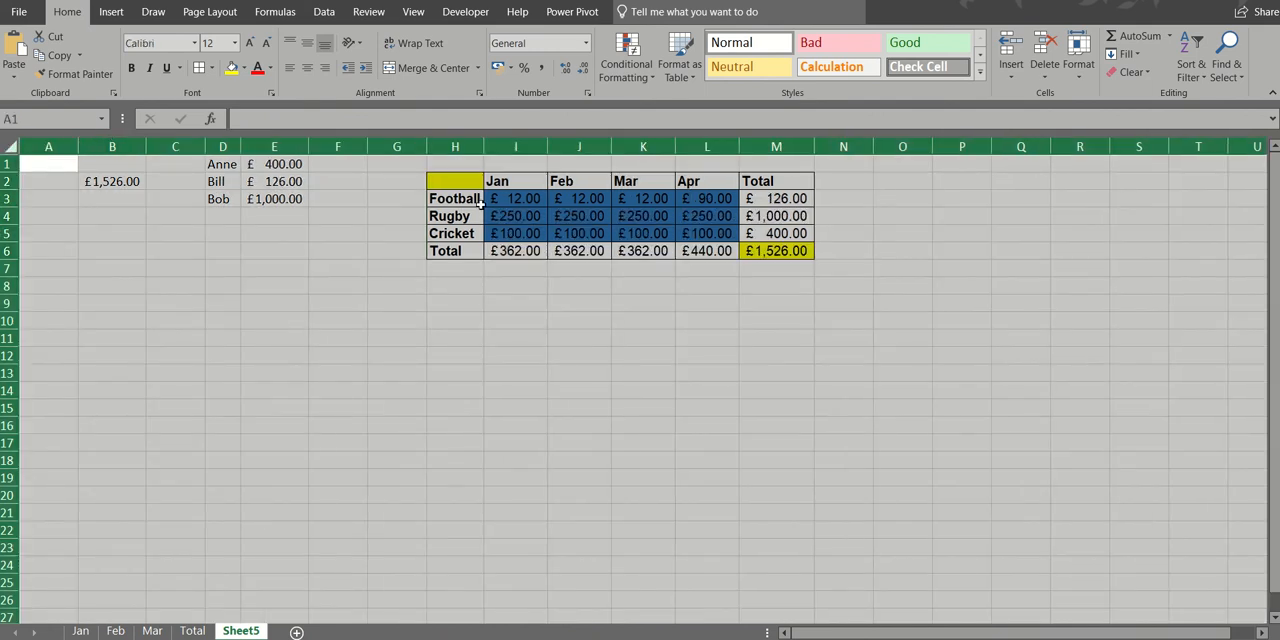
click(455, 181)
key(ctrl+a)
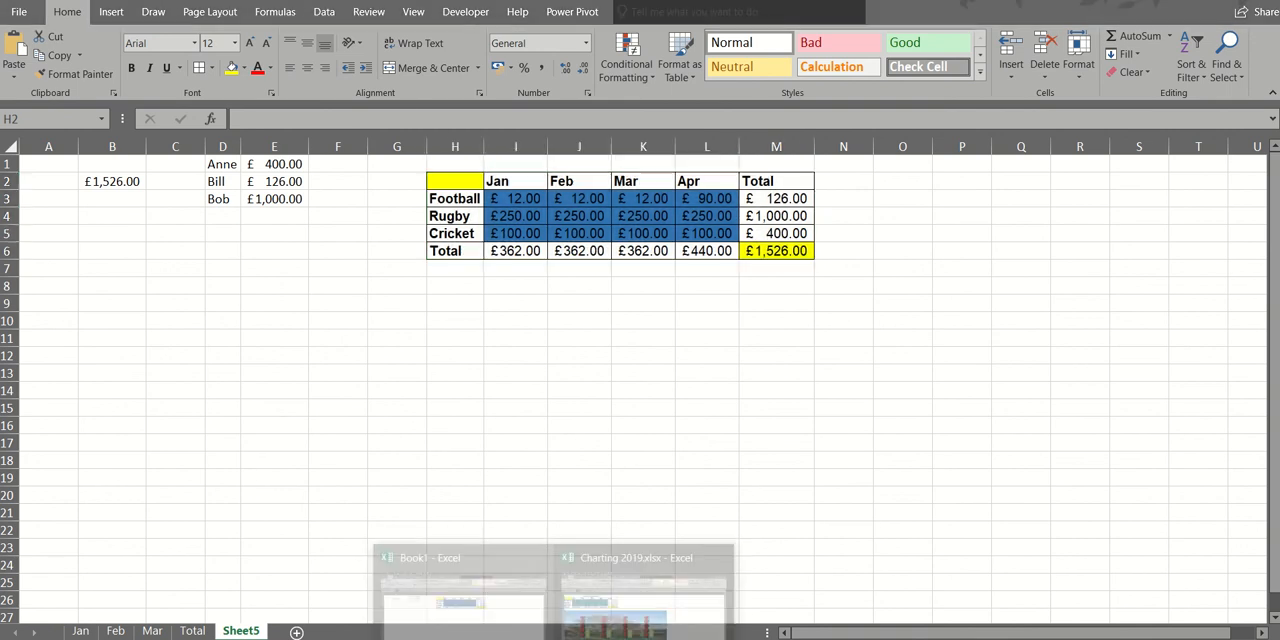
click(594, 615)
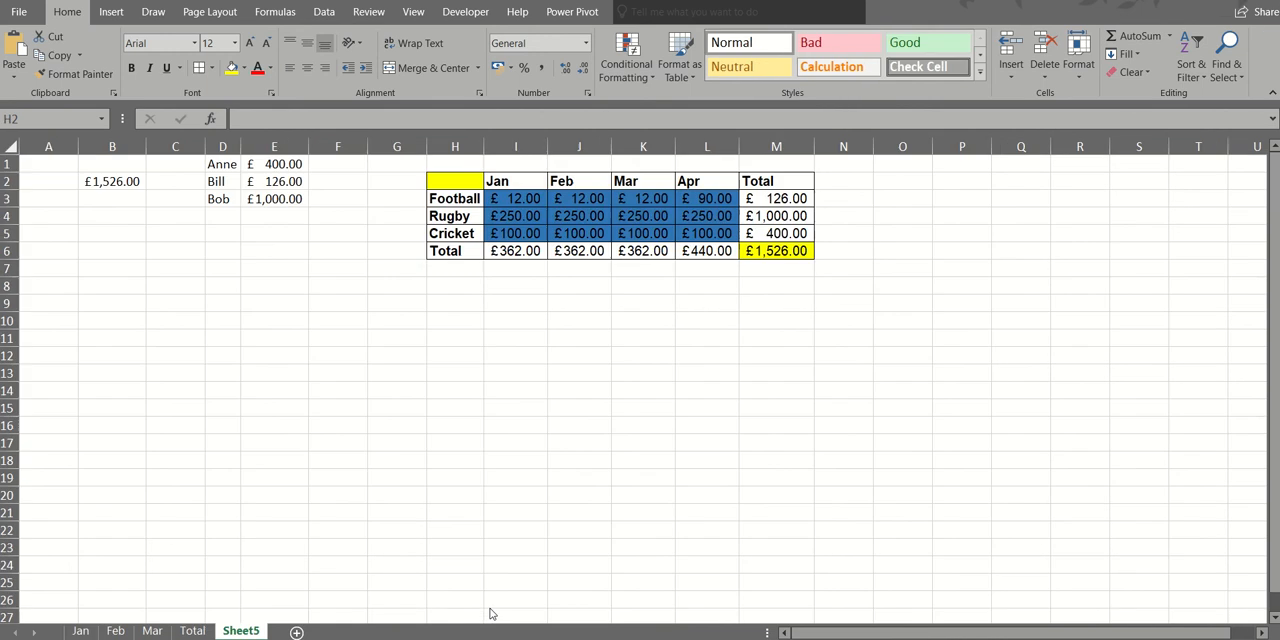
click(491, 605)
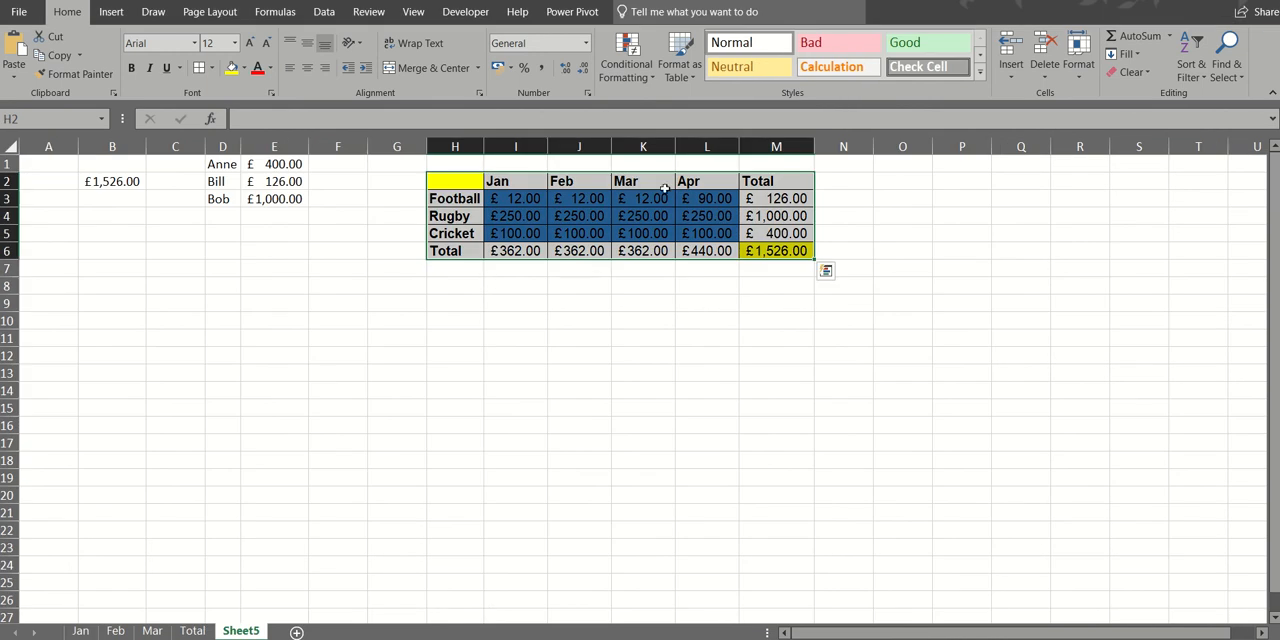
click(18, 82)
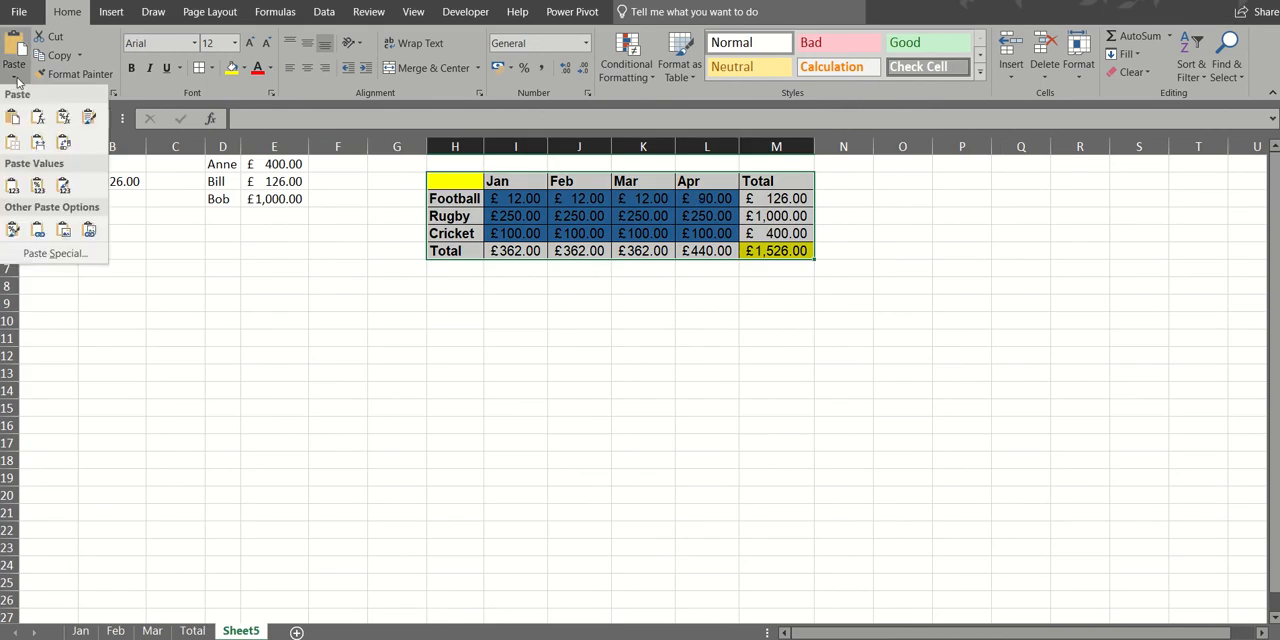
click(36, 231)
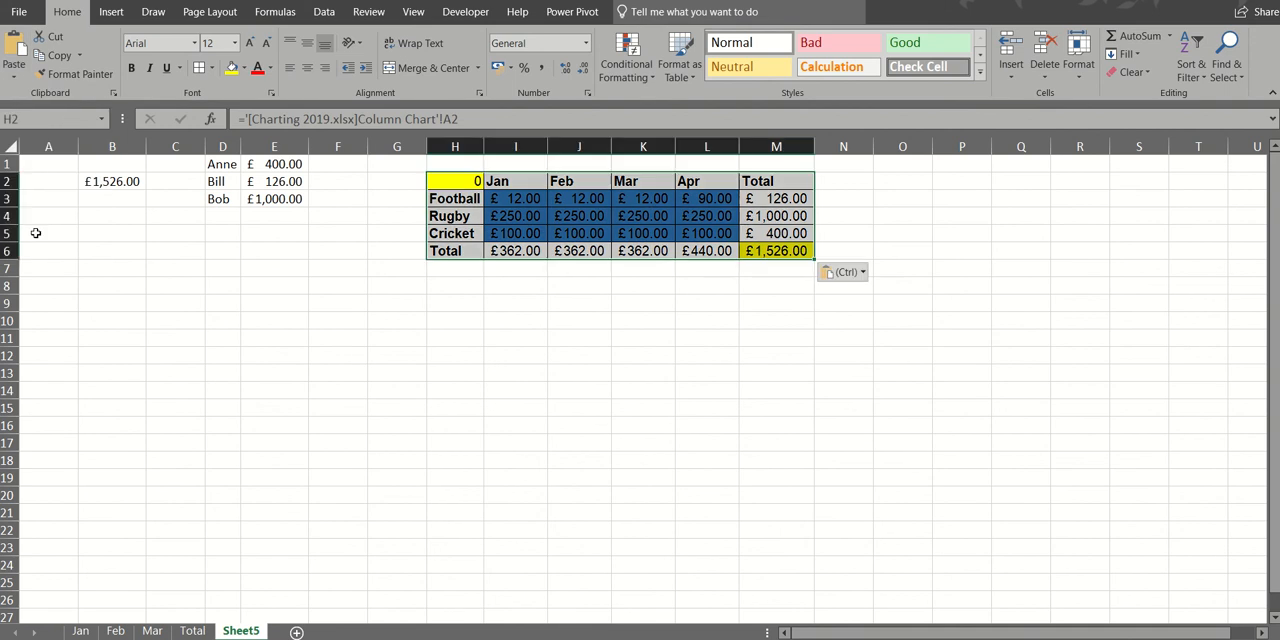
- Clear the linked table's corner cell H2 and check the link formulas in I3, I4, J4 and K4
click(517, 199)
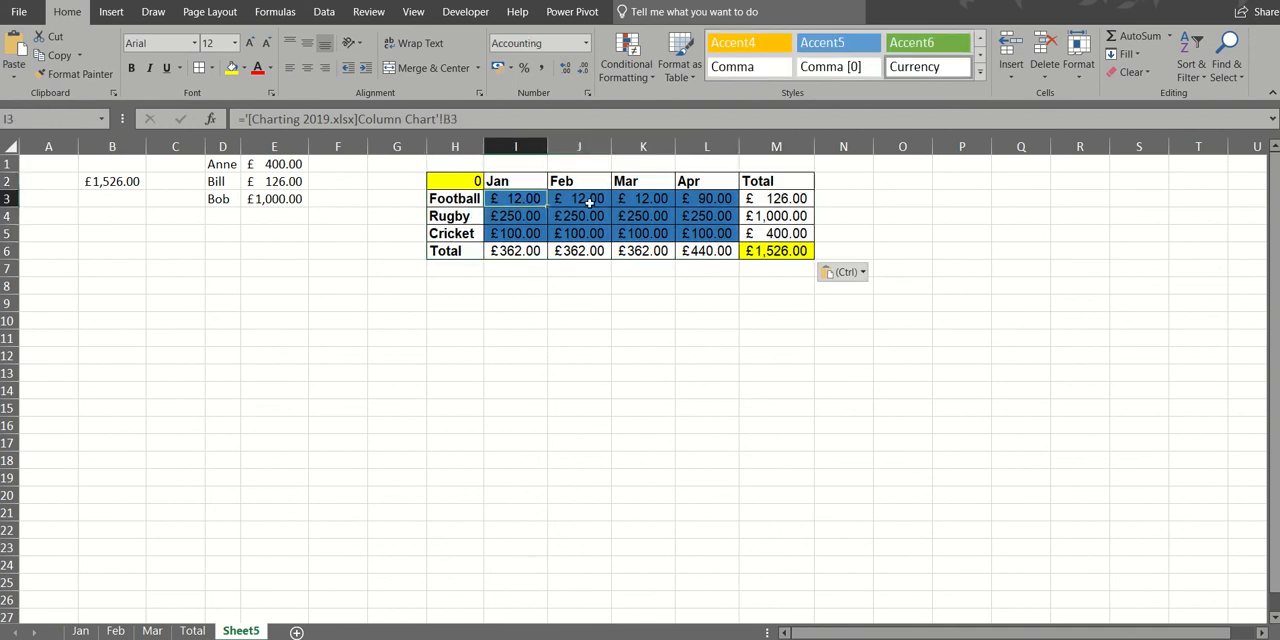
click(451, 178)
key(Delete)
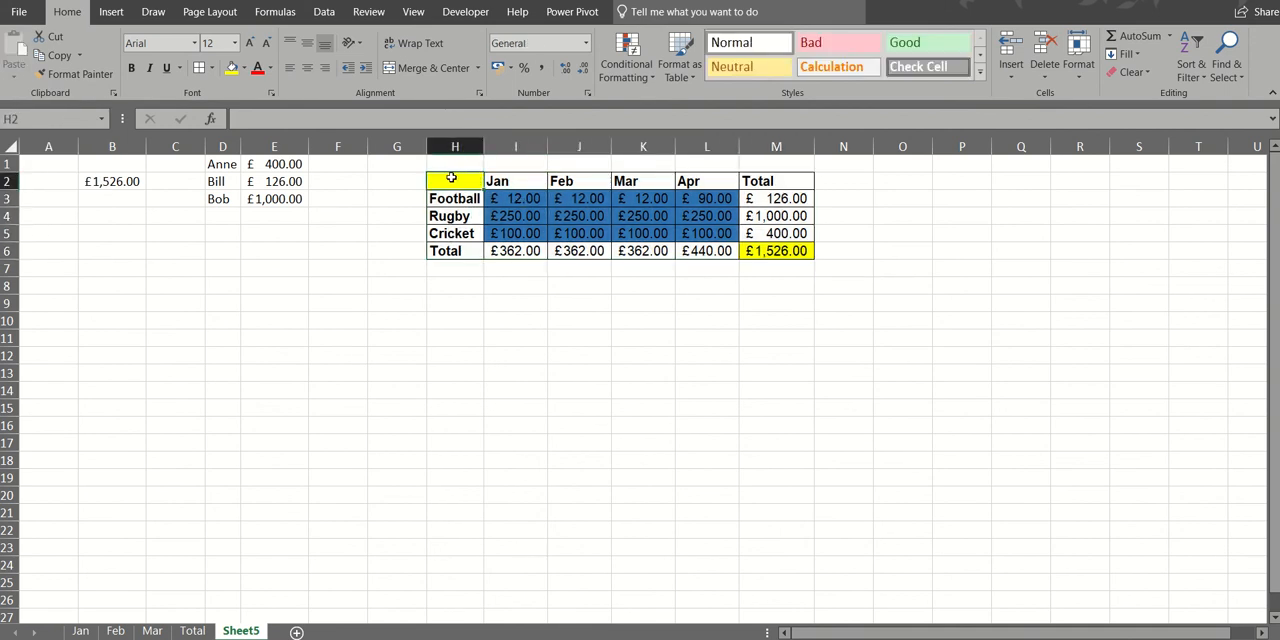
click(530, 214)
click(574, 214)
click(640, 215)
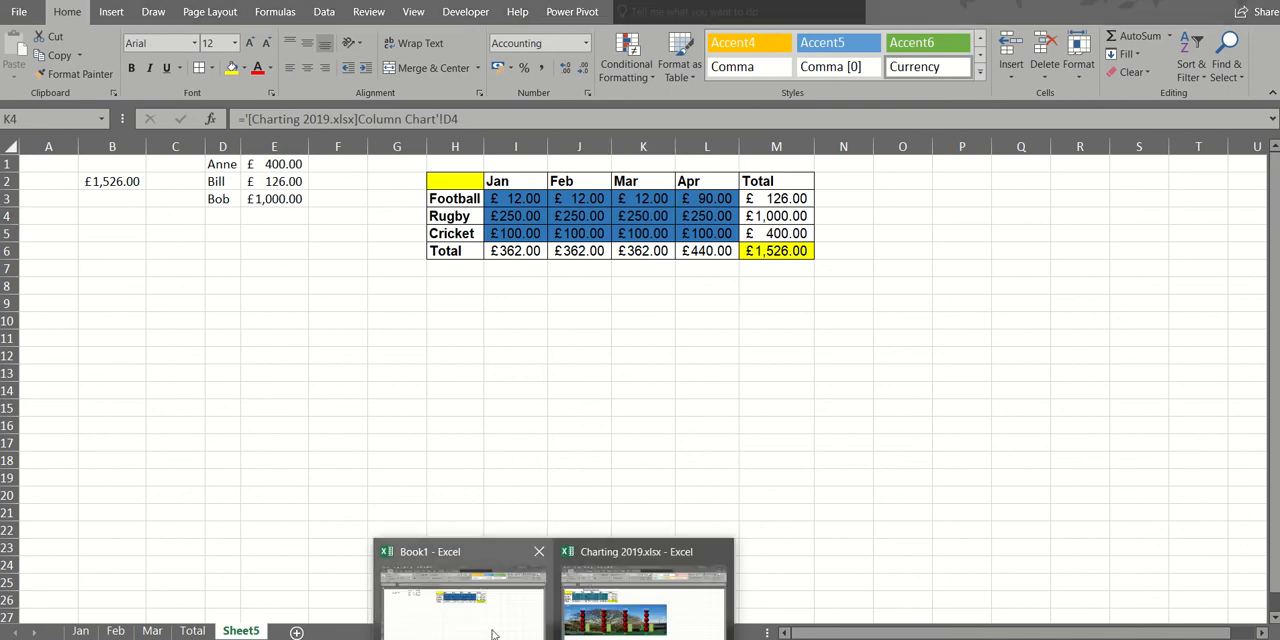
- Copy table A2:F6 from the Column Chart sheet of Charting 2019.xlsx
click(577, 616)
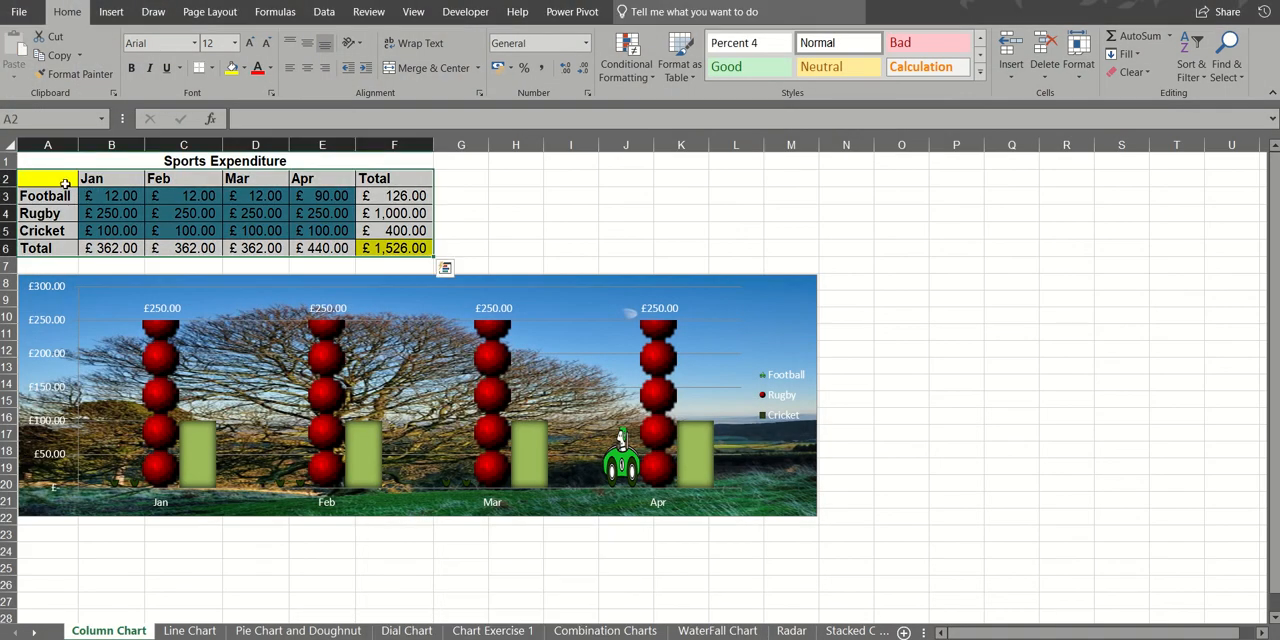
drag(66, 184, 382, 250)
key(ctrl+c)
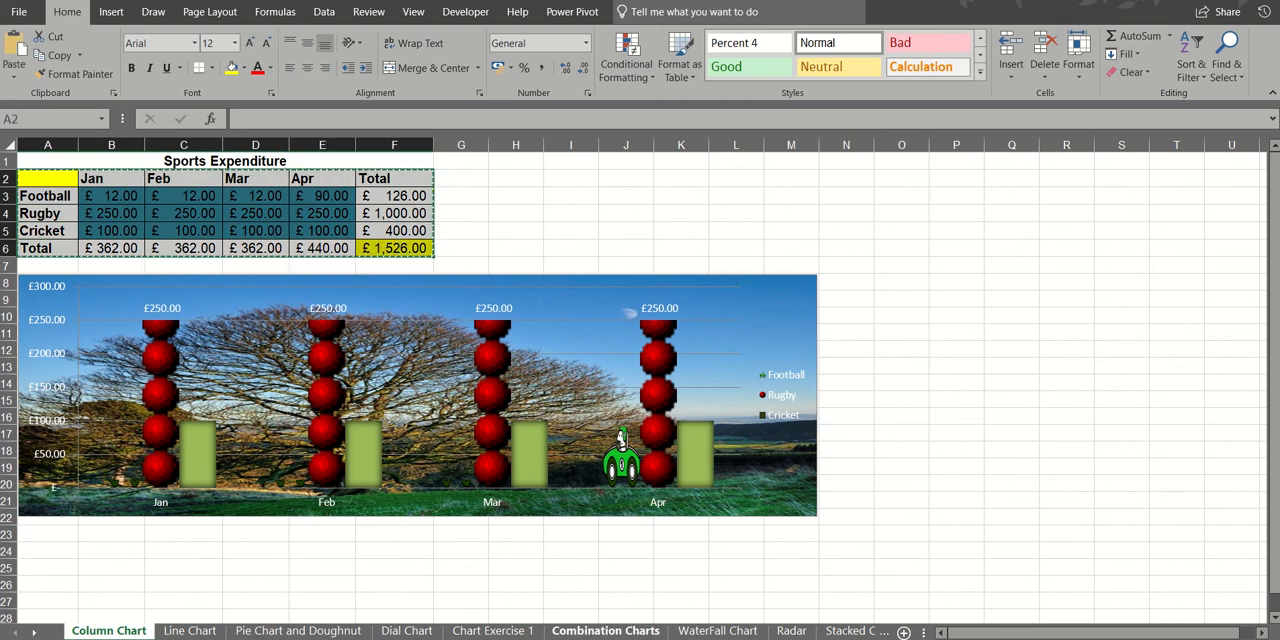
- Switch to the blank Word document and use Paste Special to paste-link the table as a Microsoft Excel Worksheet Object
key(alt+Tab)
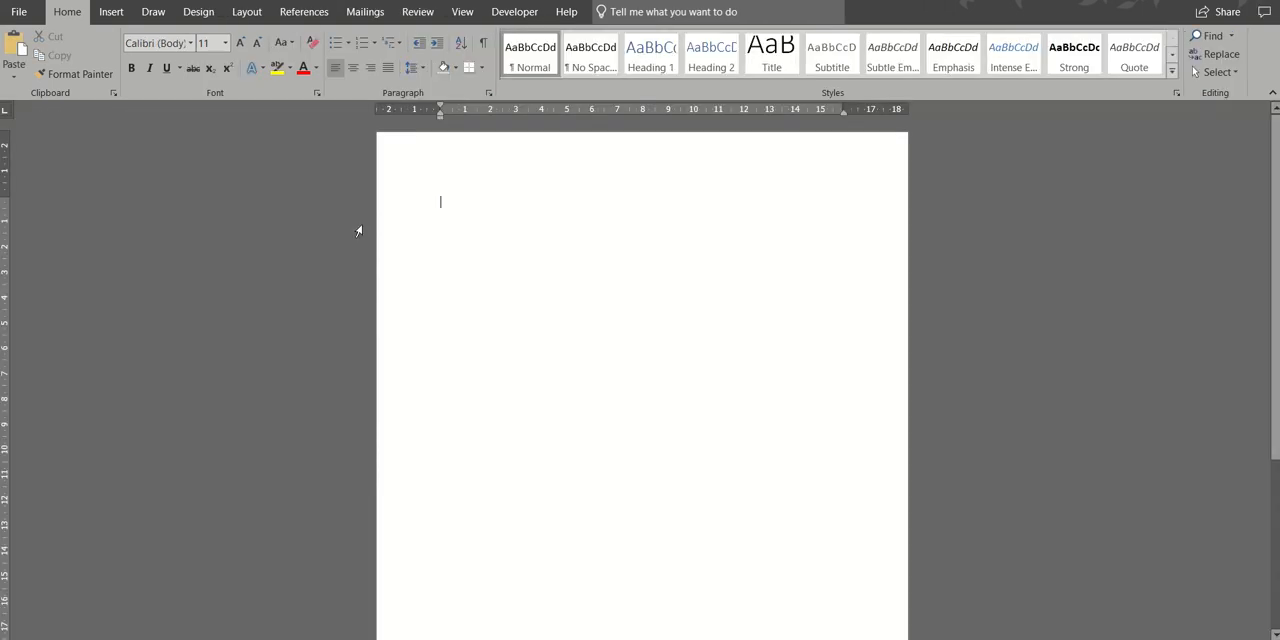
click(14, 76)
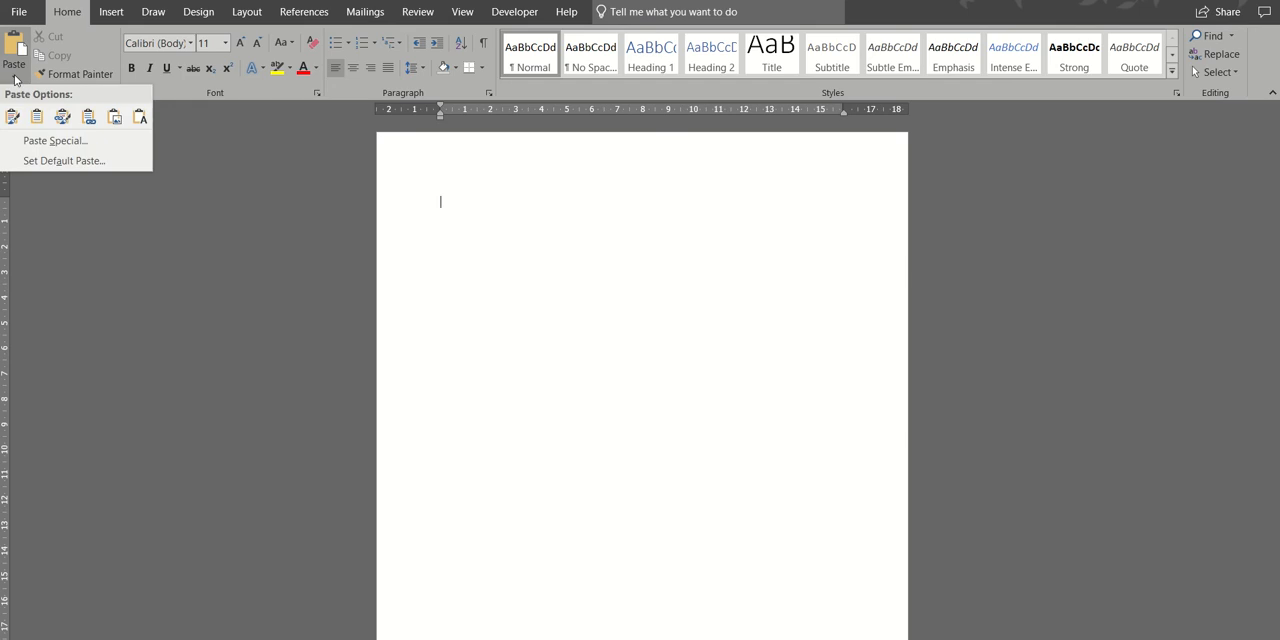
click(50, 140)
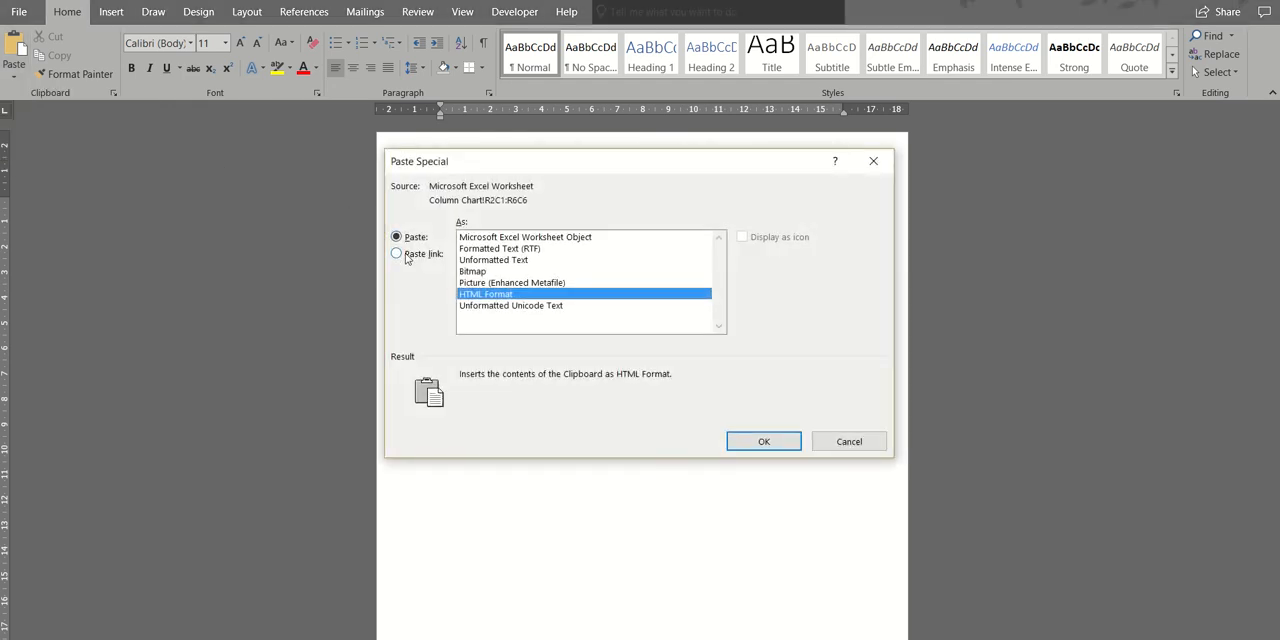
click(396, 253)
click(556, 240)
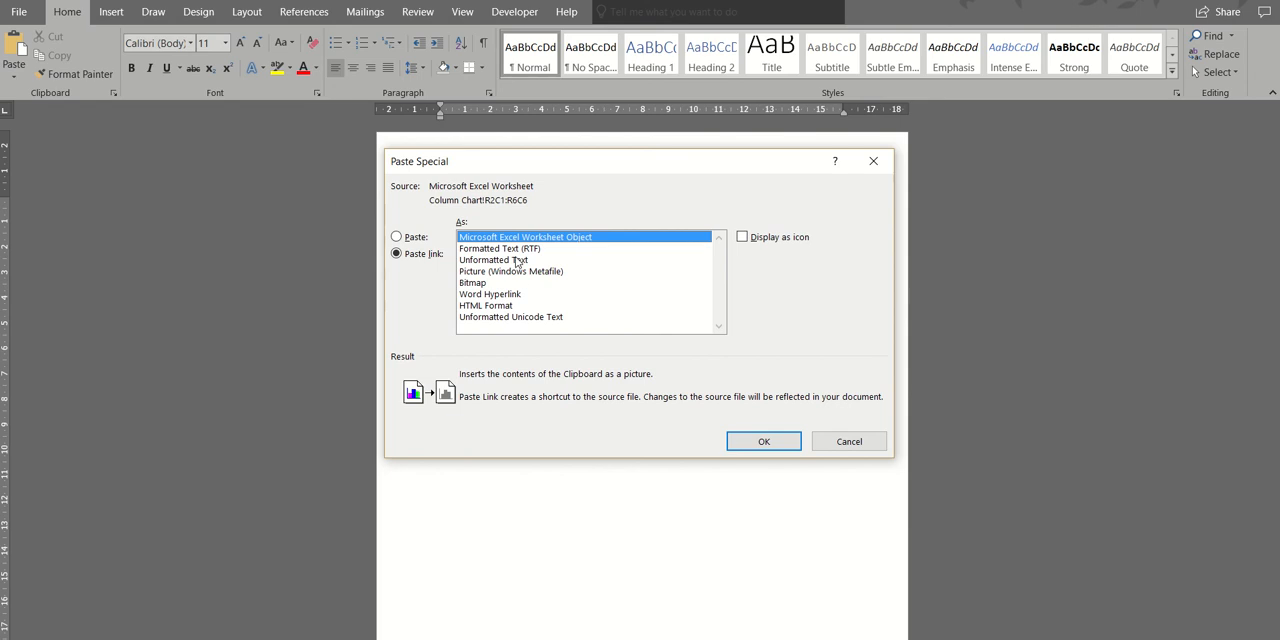
click(757, 440)
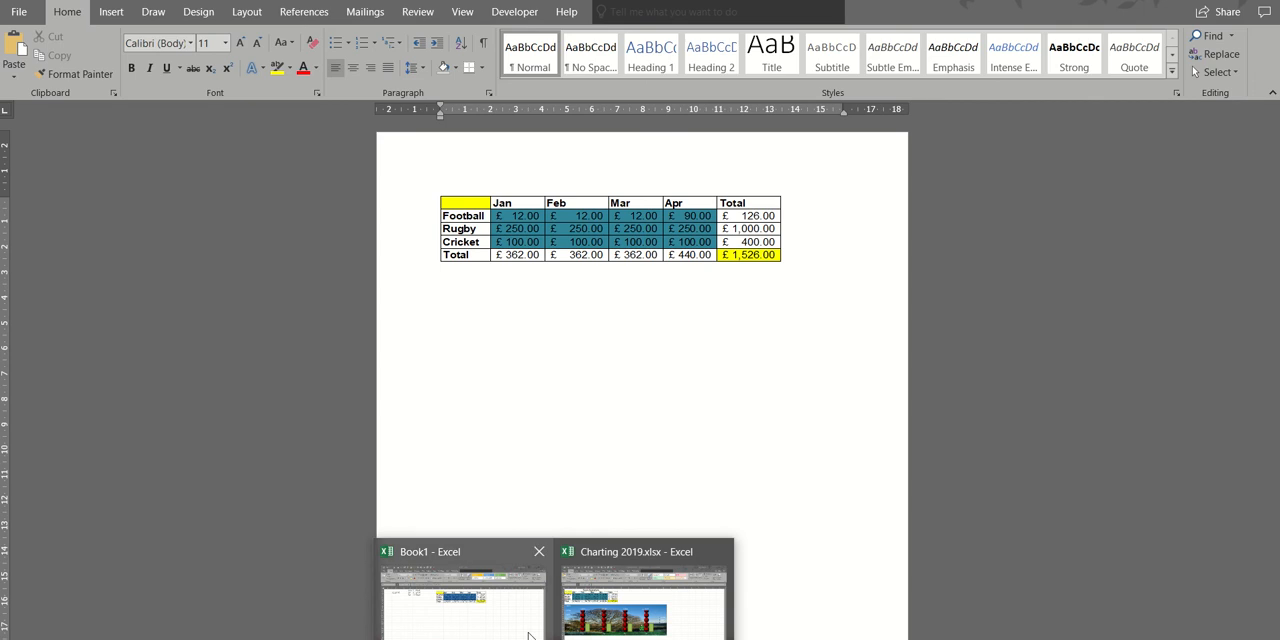
- Delete the Jan and Feb figures in B3:C5 on the Column Chart sheet of Charting 2019.xlsx
click(587, 622)
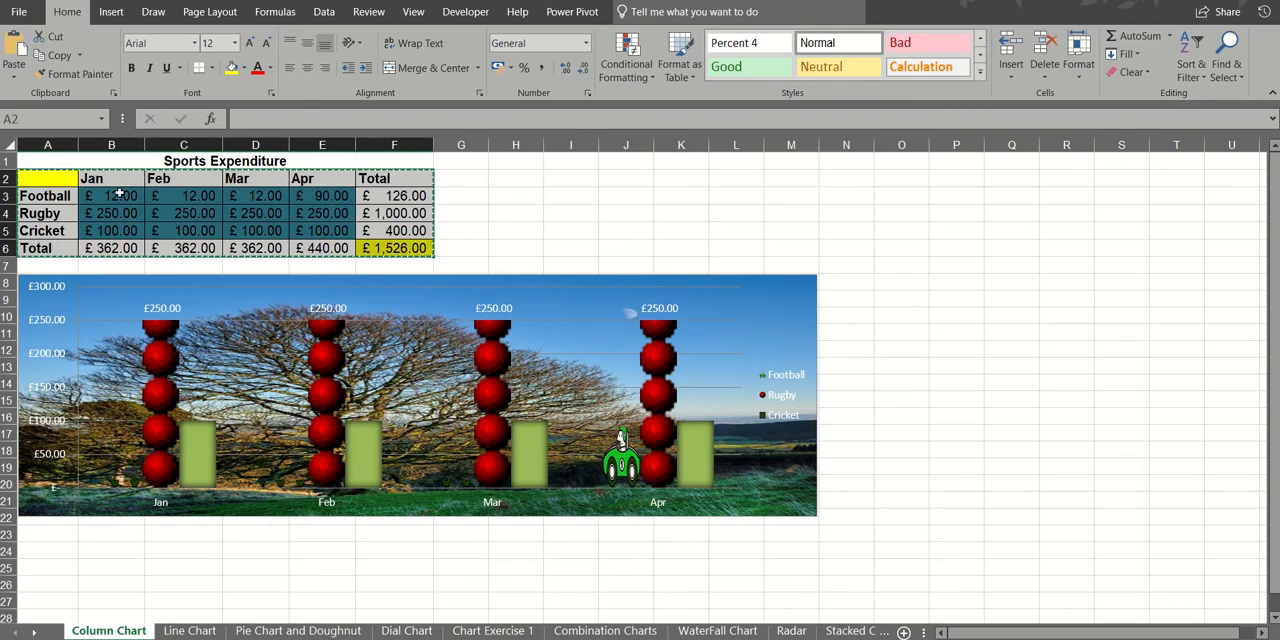
drag(105, 197, 160, 227)
key(Delete)
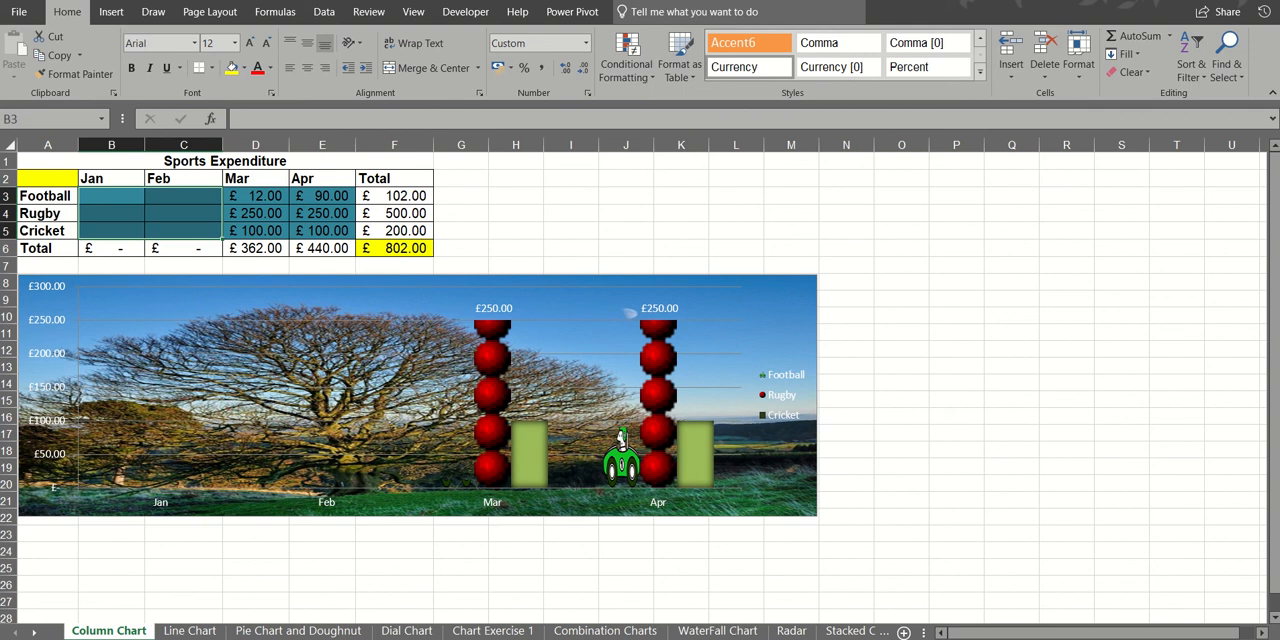
- Return to the Word document and update the linked table from its source workbook
key(alt+Tab)
click(574, 235)
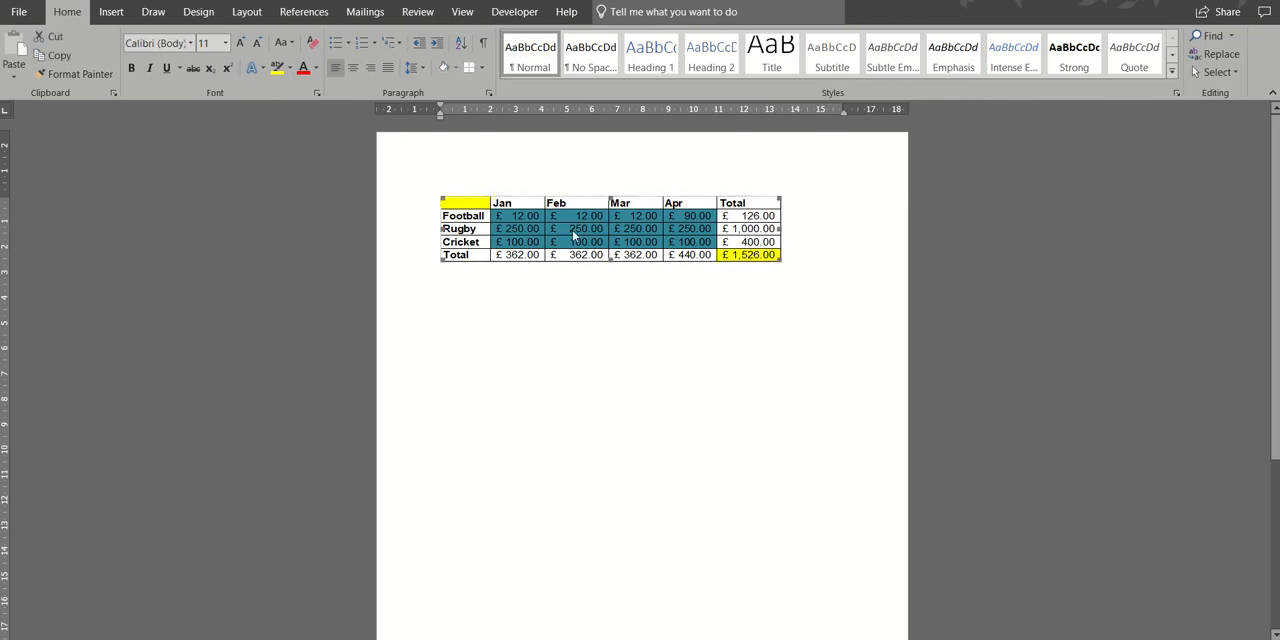
key(F9)
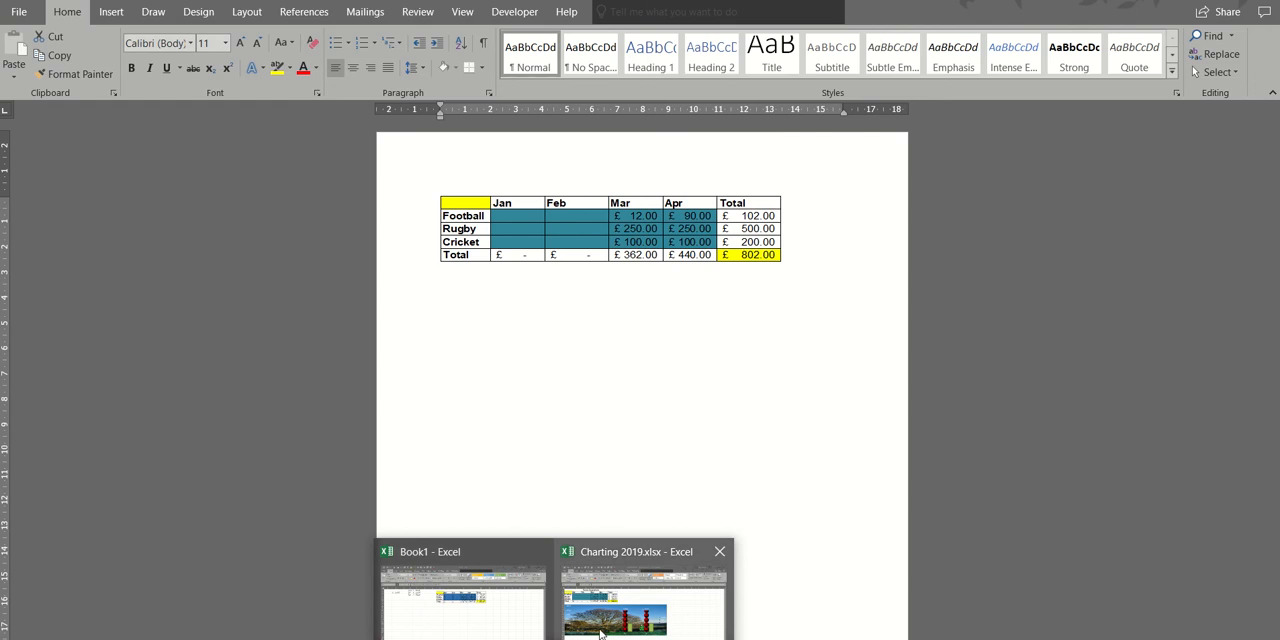
- Switch to Book1 and check the linked table on Sheet5, including the link formula in J4
click(518, 620)
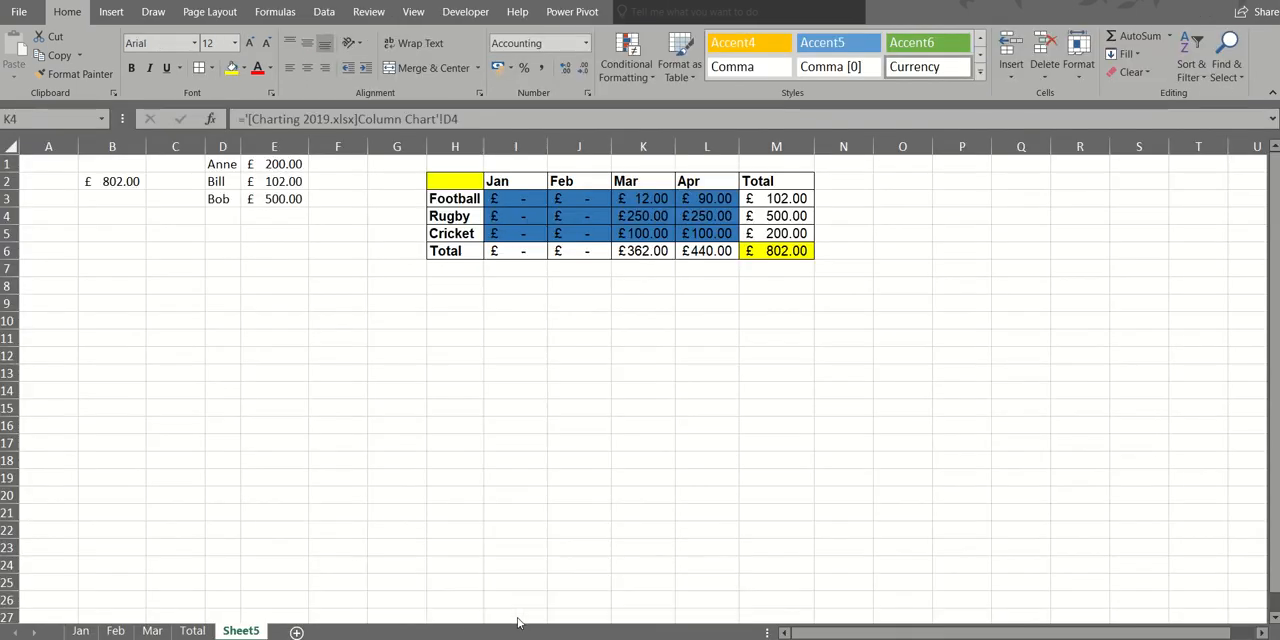
click(561, 216)
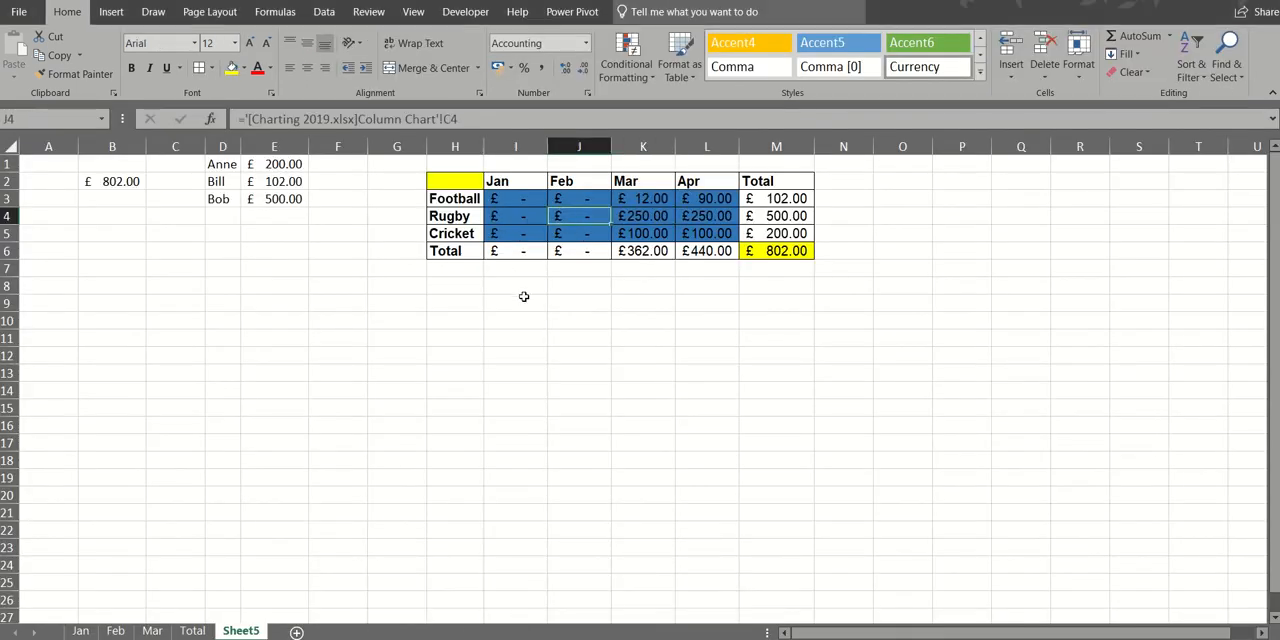